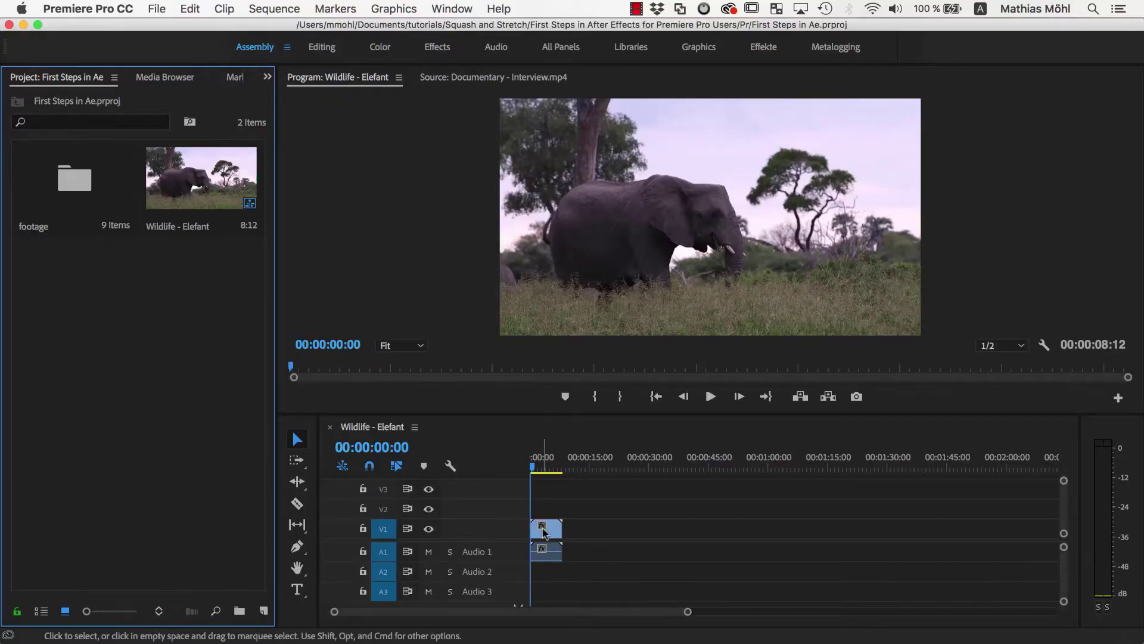
- Right-click the Wildlife - Elefant clip to reach Replace With After Effects Composition
{"action": "right_click", "coordinate": [544, 529]}
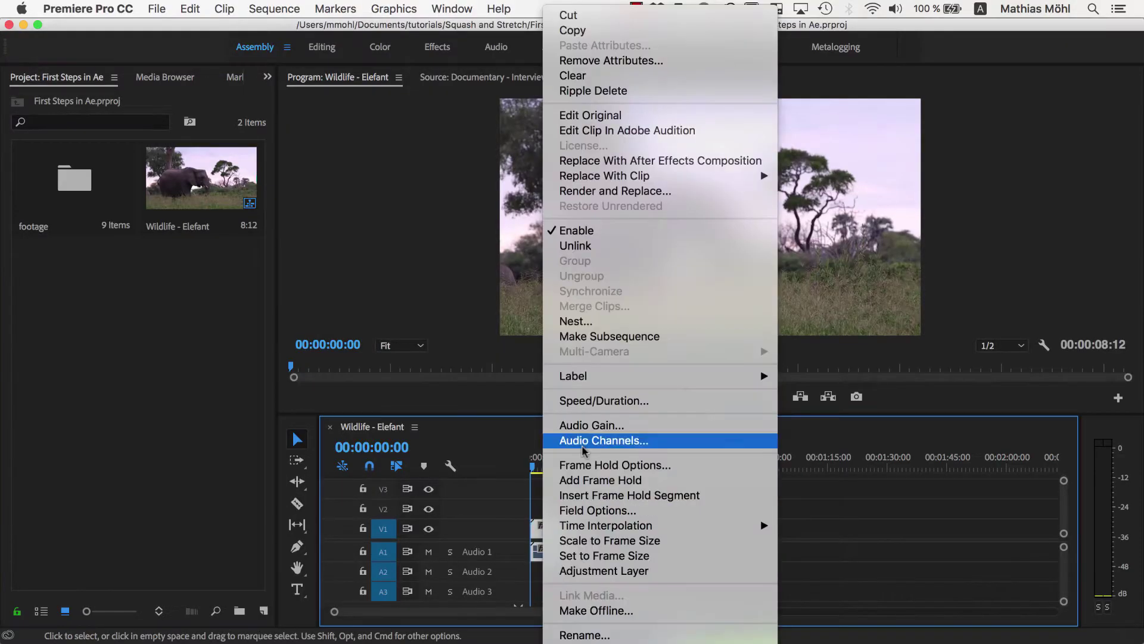
- Replace the clip with a linked After Effects comp and type 'Okavango Delta' over the elephant
{"action": "left_click", "coordinate": [621, 160]}
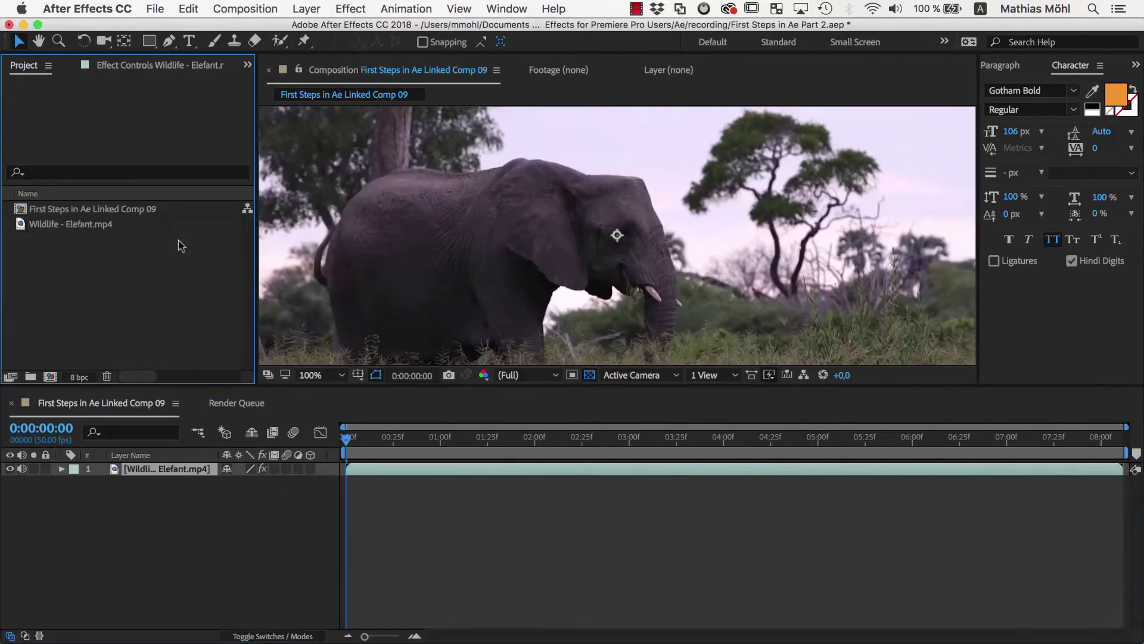
{"action": "left_click", "coordinate": [159, 208]}
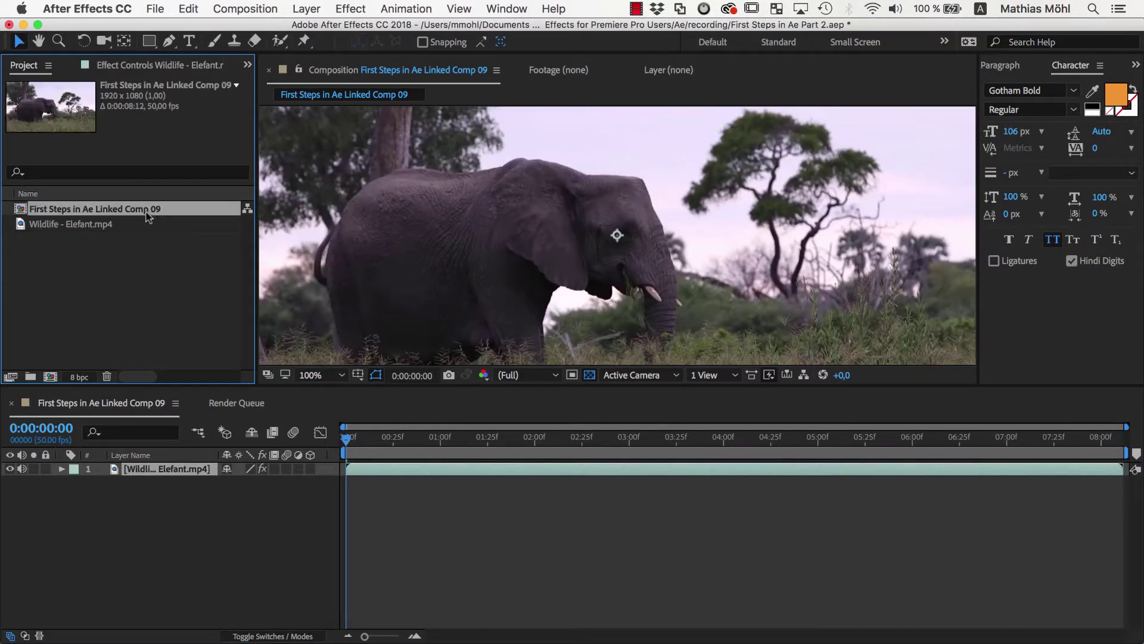
{"action": "left_click", "coordinate": [188, 42]}
{"action": "left_click", "coordinate": [403, 247]}
{"action": "type", "text": "Okavango Delta"}
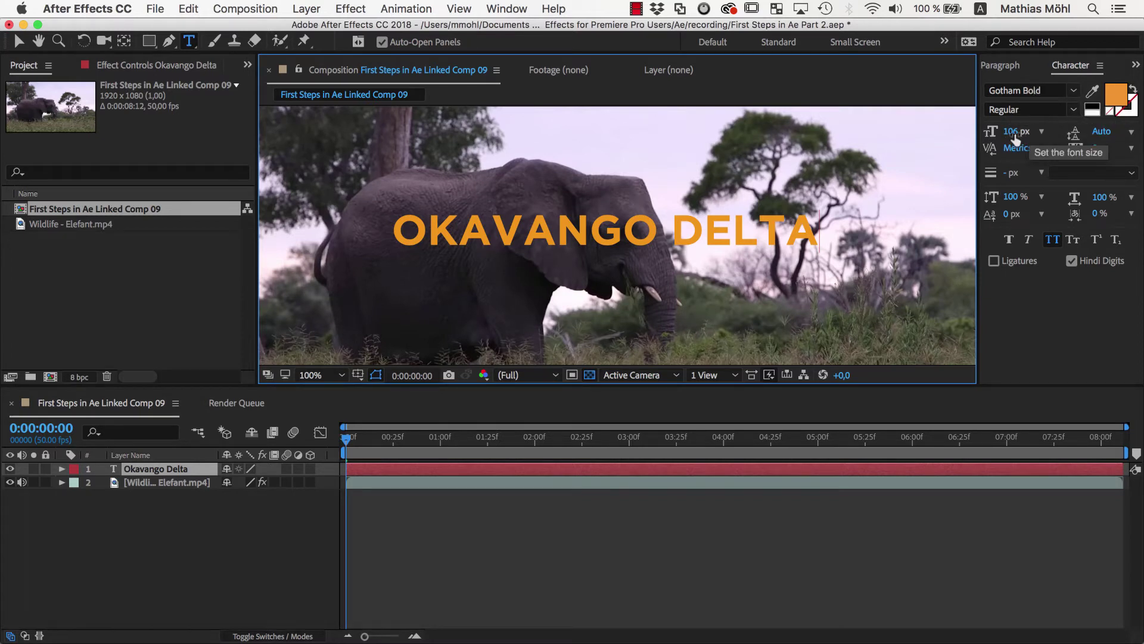
- Add a 'Botswana, Africa' text layer below the title
{"action": "left_click", "coordinate": [385, 289]}
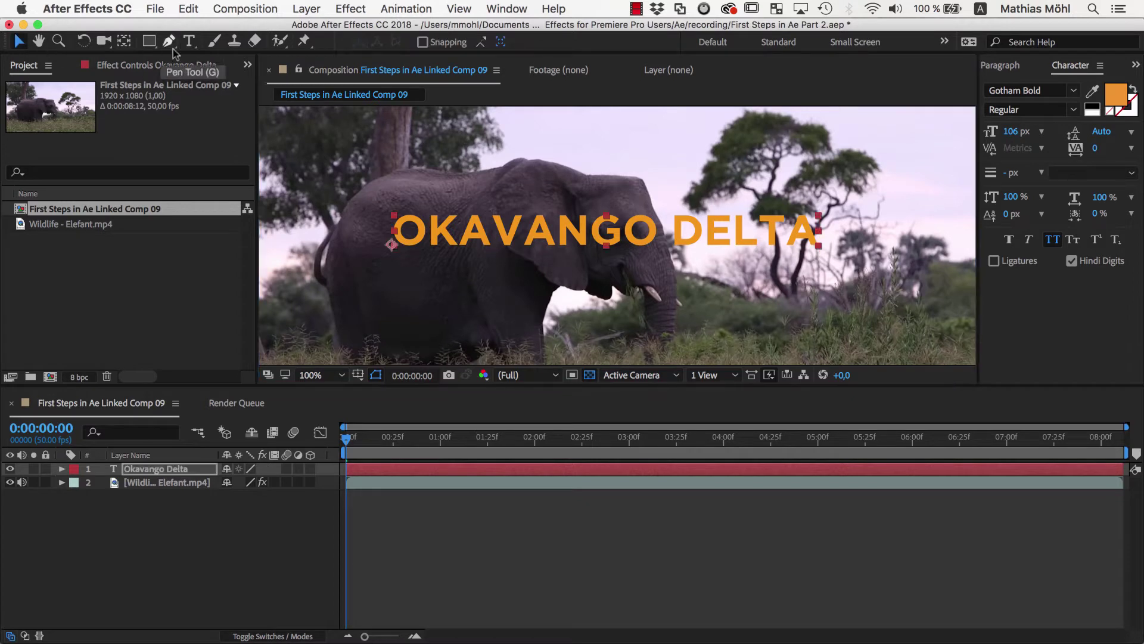
{"action": "type", "text": "Botswana, Africa"}
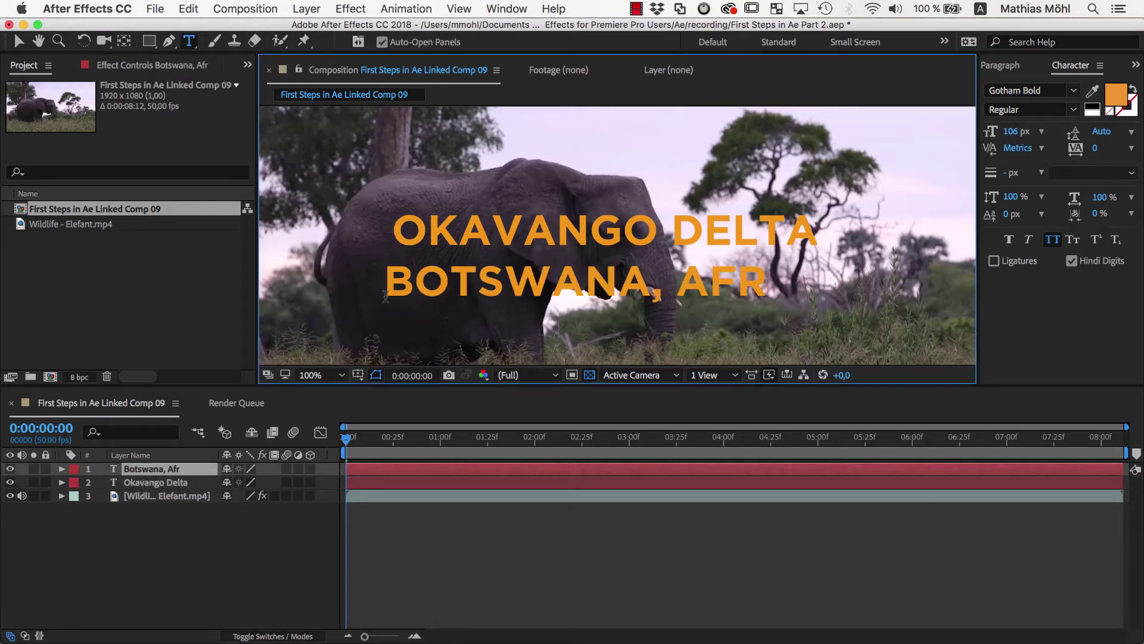
{"action": "key", "text": "Escape"}
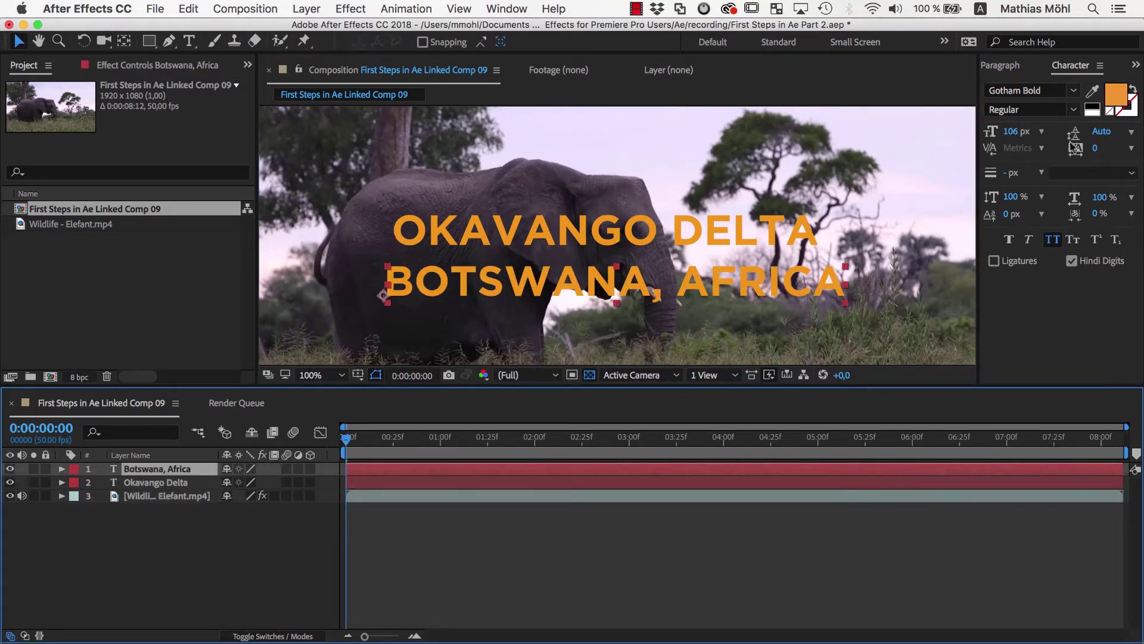
- Style the subtitle white (FFFFFF) in Gotham Light at 70 px
{"action": "left_click", "coordinate": [1115, 94]}
{"action": "type", "text": "ffffff"}
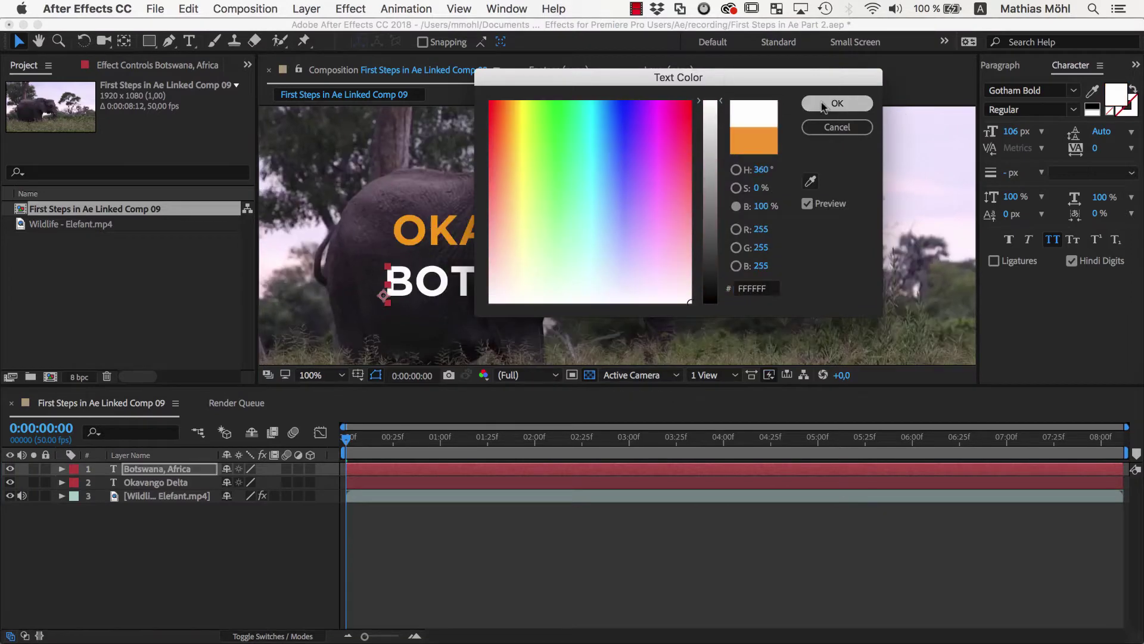
{"action": "key", "text": "Return"}
{"action": "left_click", "coordinate": [1074, 92]}
{"action": "left_click", "coordinate": [900, 163]}
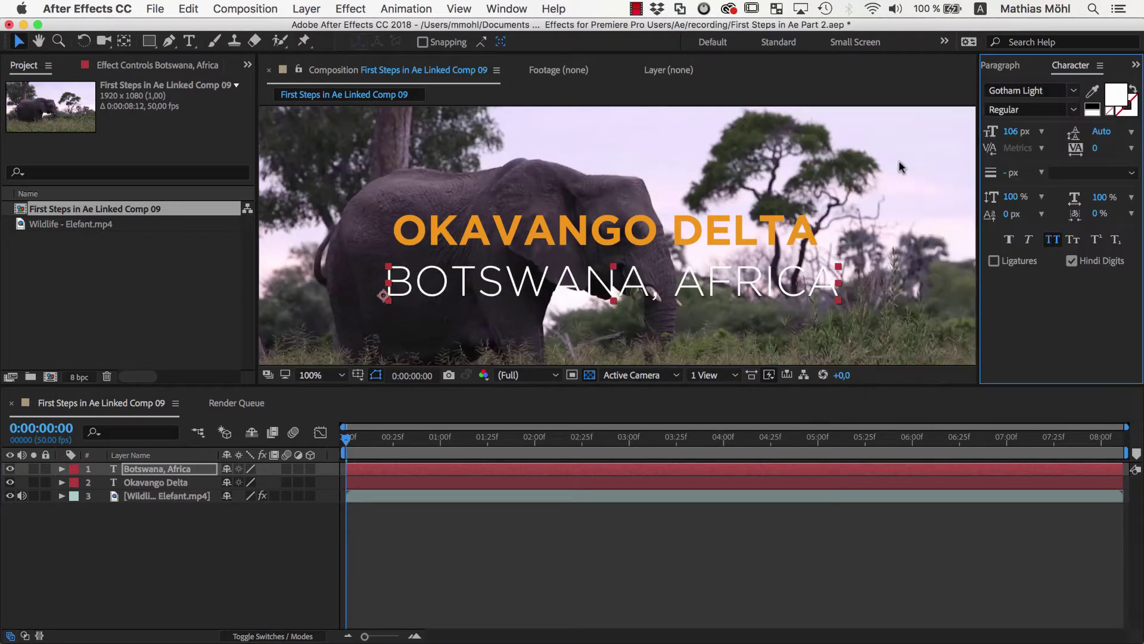
{"action": "left_click_drag", "start_coordinate": [1013, 136], "coordinate": [992, 135]}
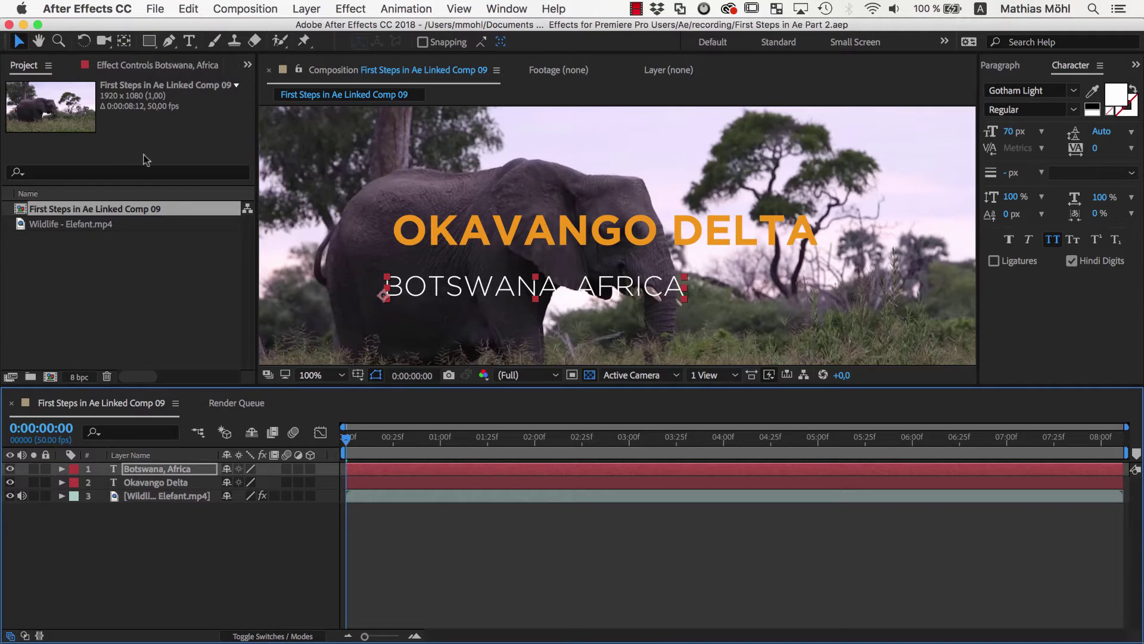
- With no layer selected, draw a small rectangle left of 'Botswana, Africa' as Shape Layer 1
{"action": "left_click", "coordinate": [141, 543]}
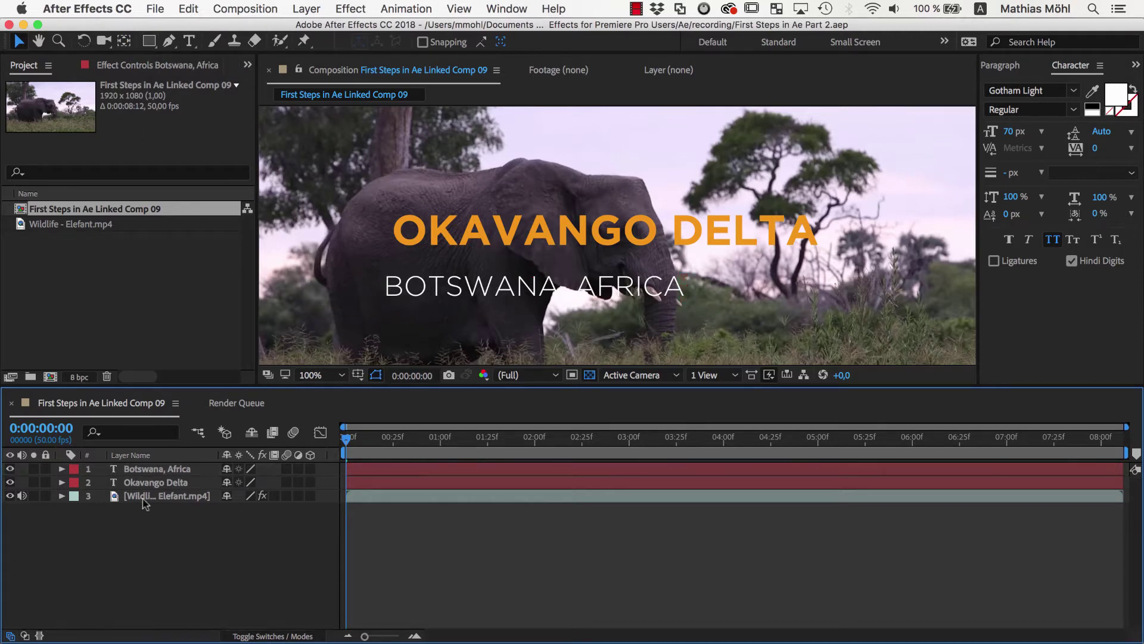
{"action": "left_click", "coordinate": [154, 471]}
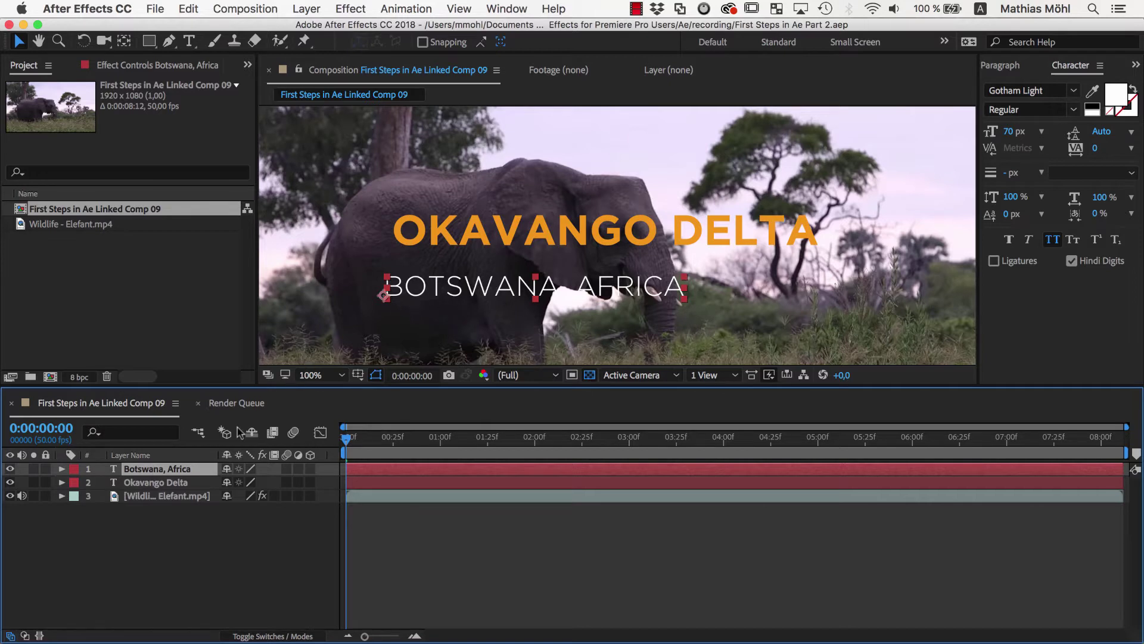
{"action": "left_click", "coordinate": [190, 546]}
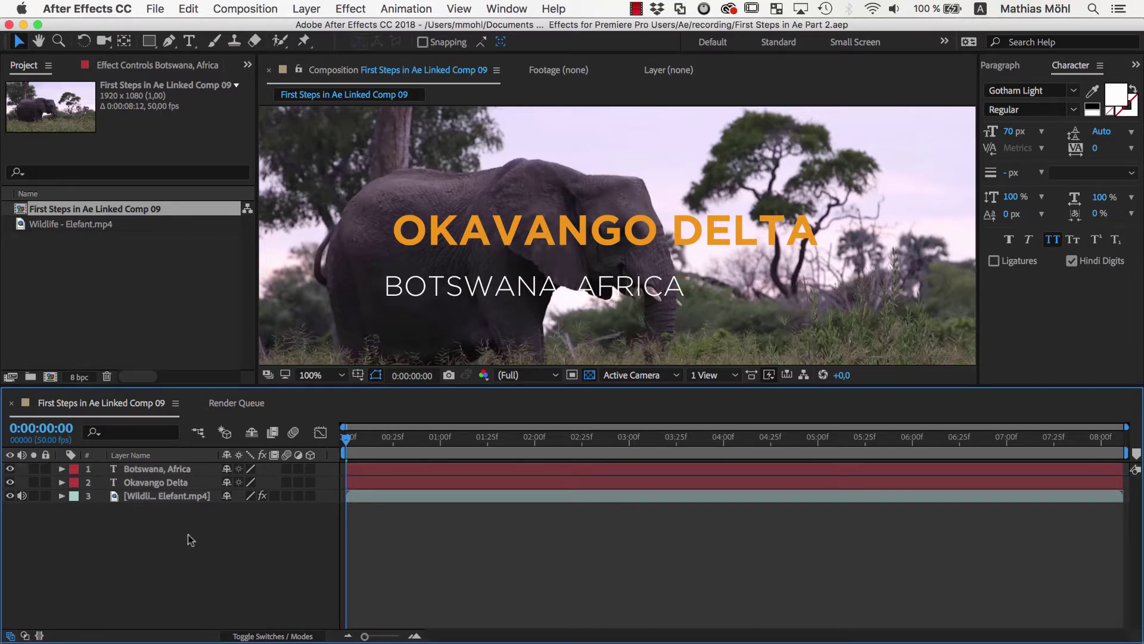
{"action": "left_click", "coordinate": [149, 41]}
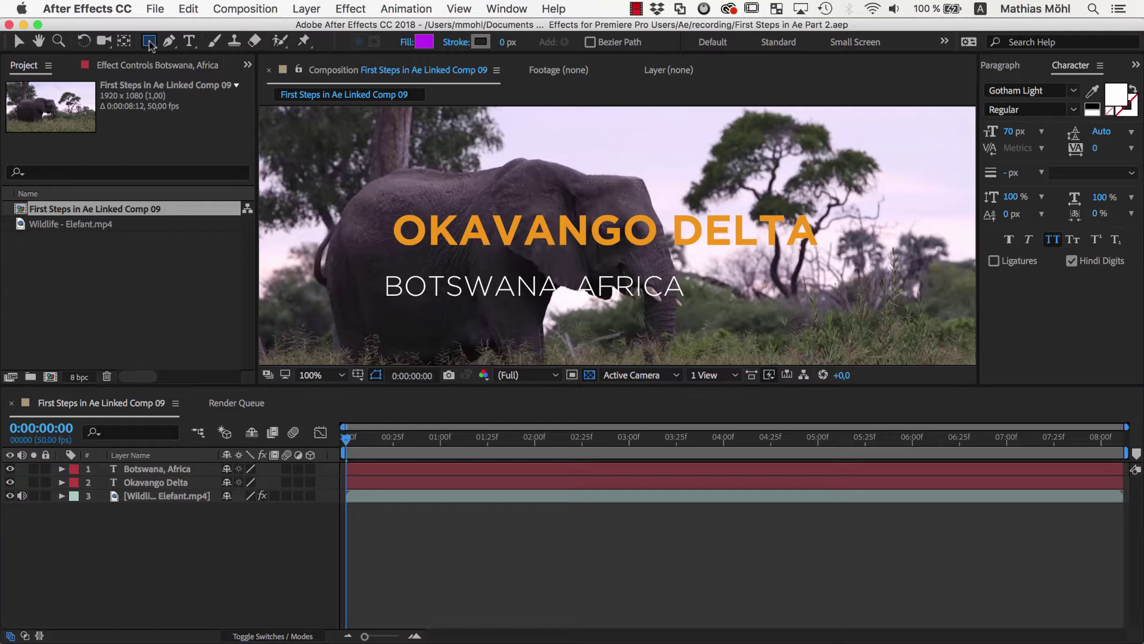
{"action": "left_click_drag", "start_coordinate": [314, 243], "coordinate": [349, 278]}
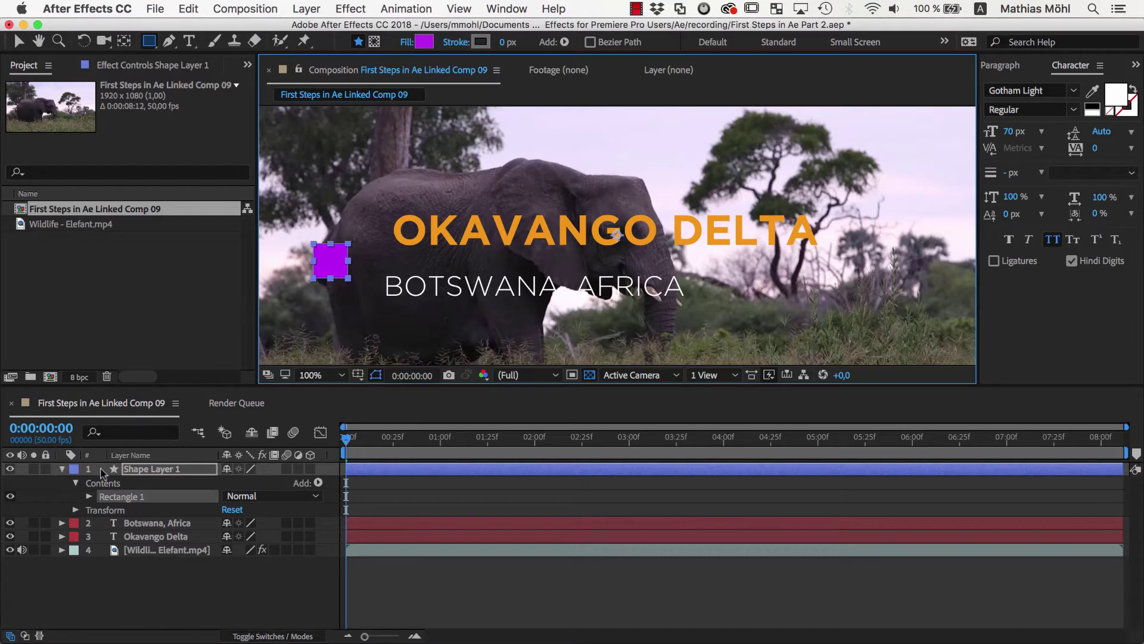
- Set Rectangle Path 1's size to 50 × 50
{"action": "left_click", "coordinate": [89, 496]}
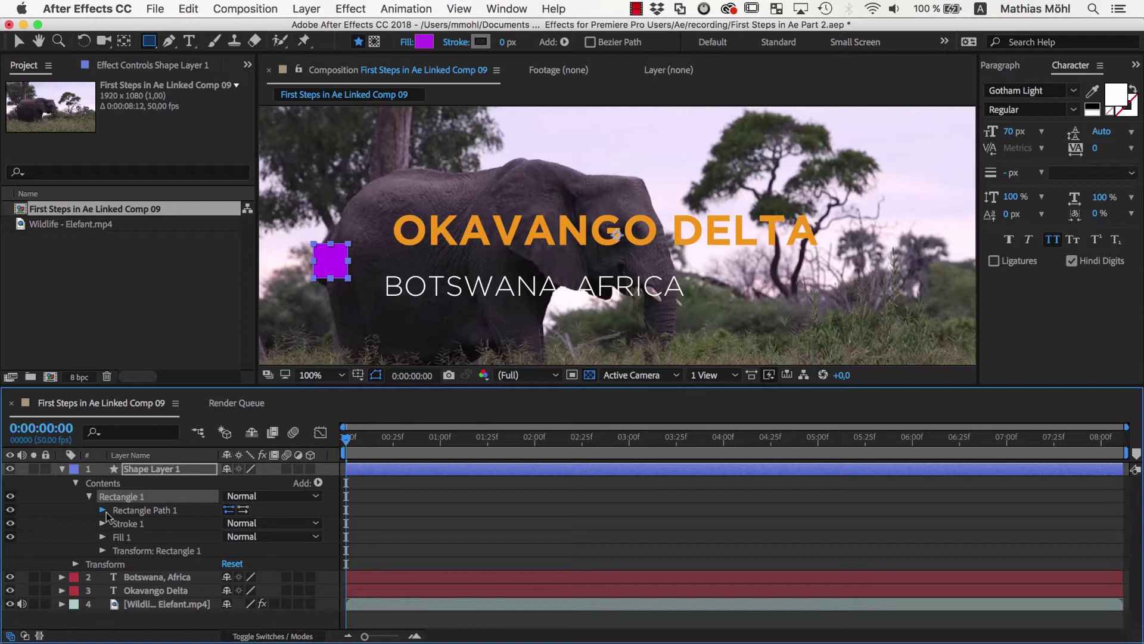
{"action": "left_click", "coordinate": [103, 510]}
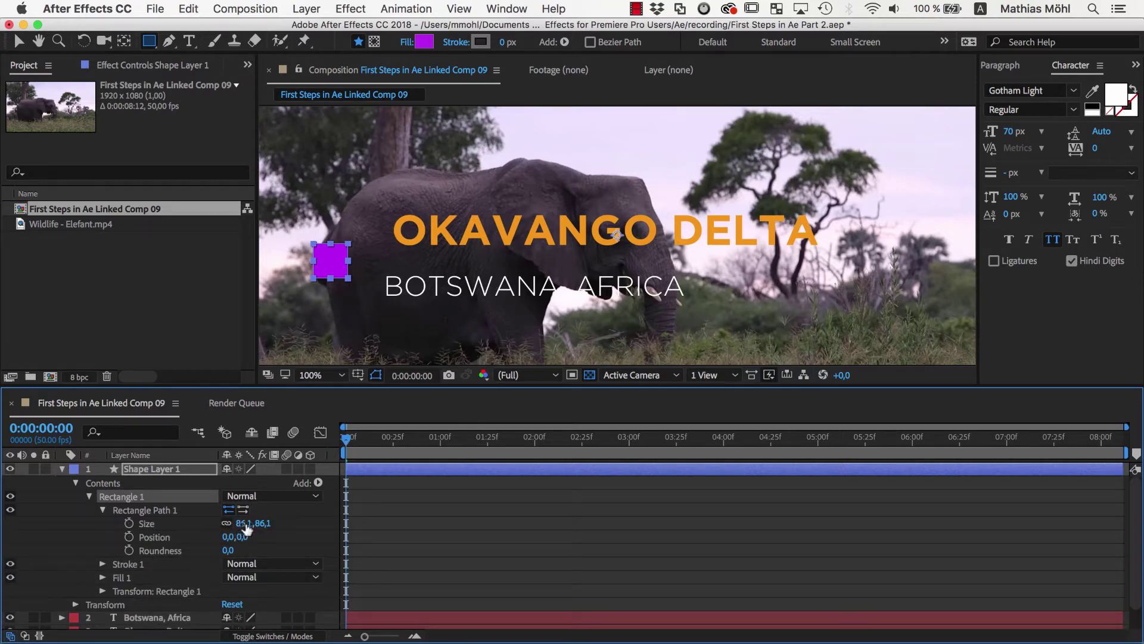
{"action": "left_click", "coordinate": [245, 523]}
{"action": "type", "text": "50"}
{"action": "key", "text": "Return"}
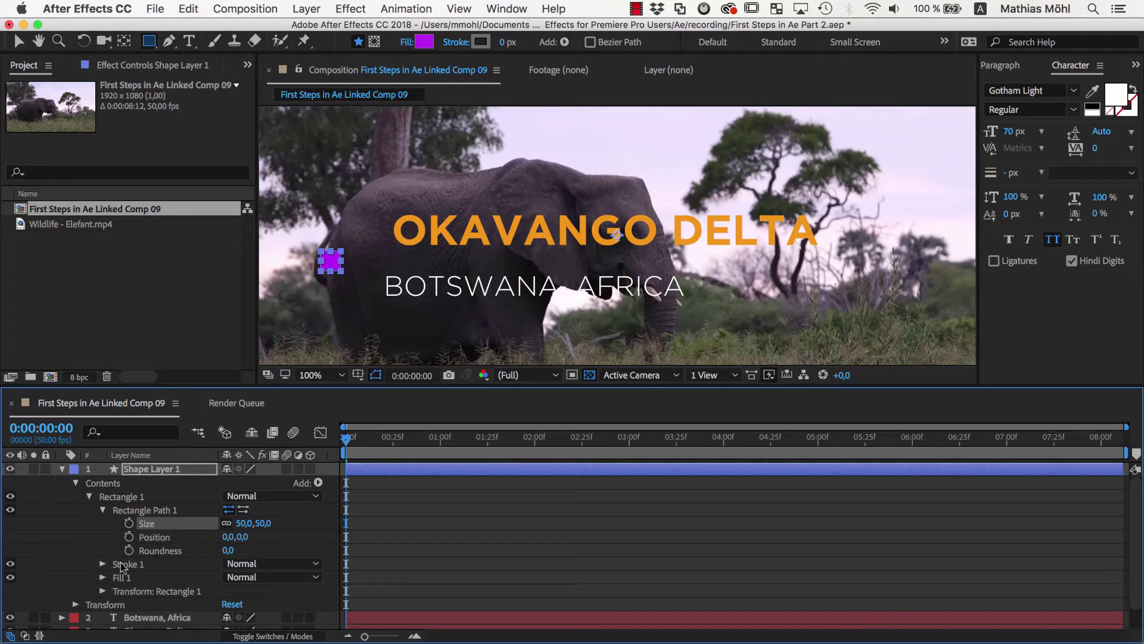
- Change the square's fill colour to the title's orange, hex F3971F
{"action": "left_click", "coordinate": [103, 577]}
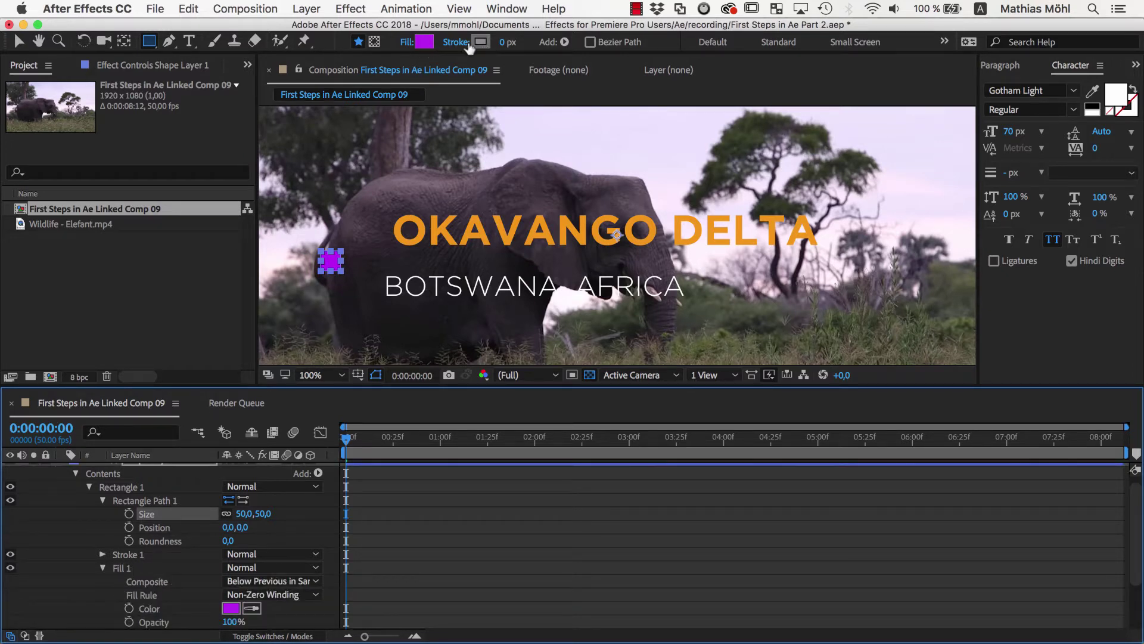
{"action": "left_click", "coordinate": [426, 42]}
{"action": "type", "text": "F3"}
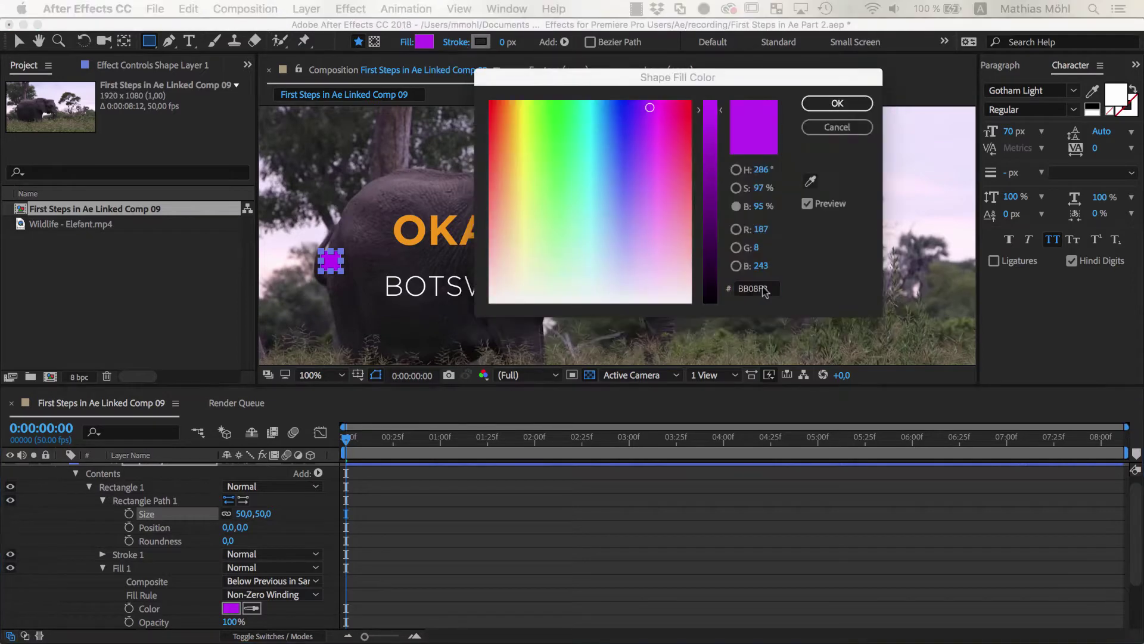
{"action": "type", "text": "971F"}
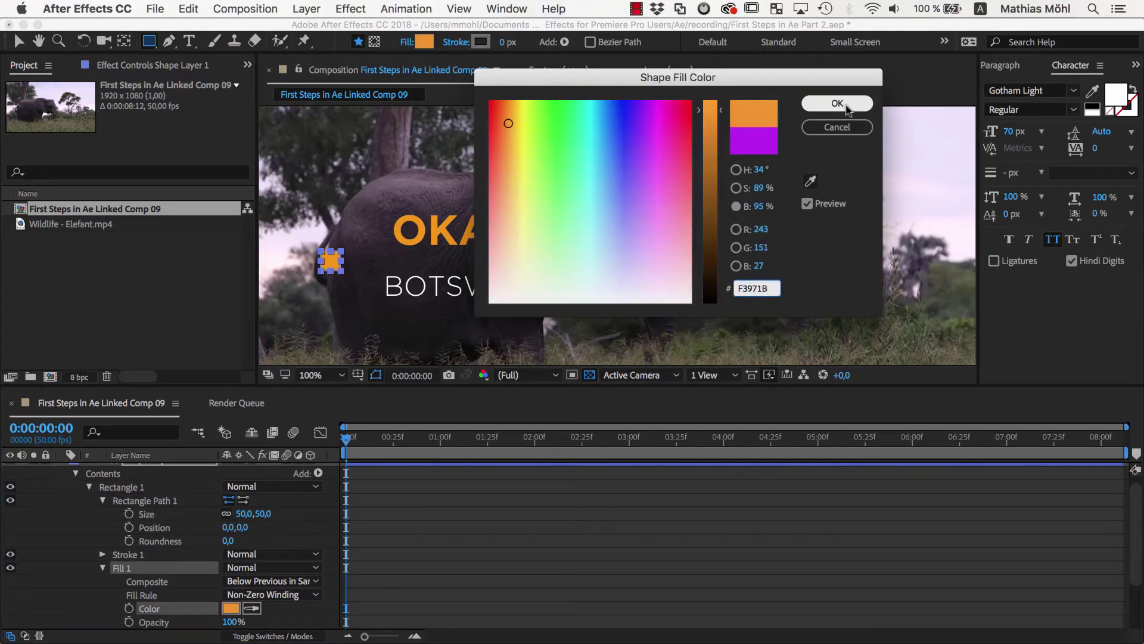
{"action": "left_click", "coordinate": [837, 103]}
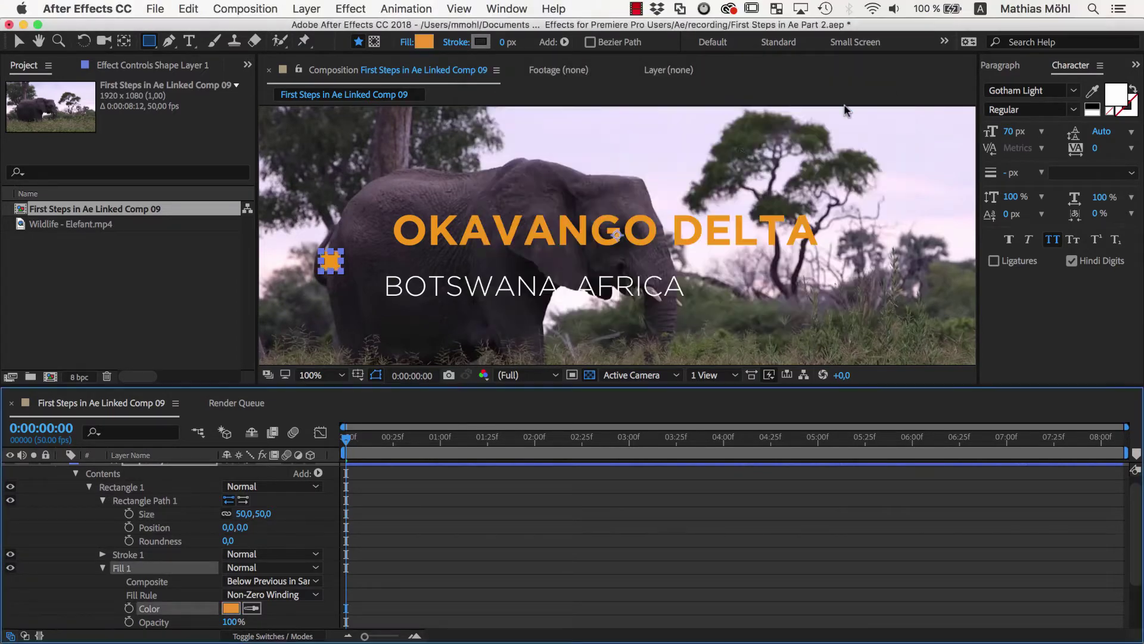
{"action": "left_click", "coordinate": [358, 373]}
- Turn on the Title/Action Safe guides and zoom and pan to inspect the layout
{"action": "left_click", "coordinate": [359, 374]}
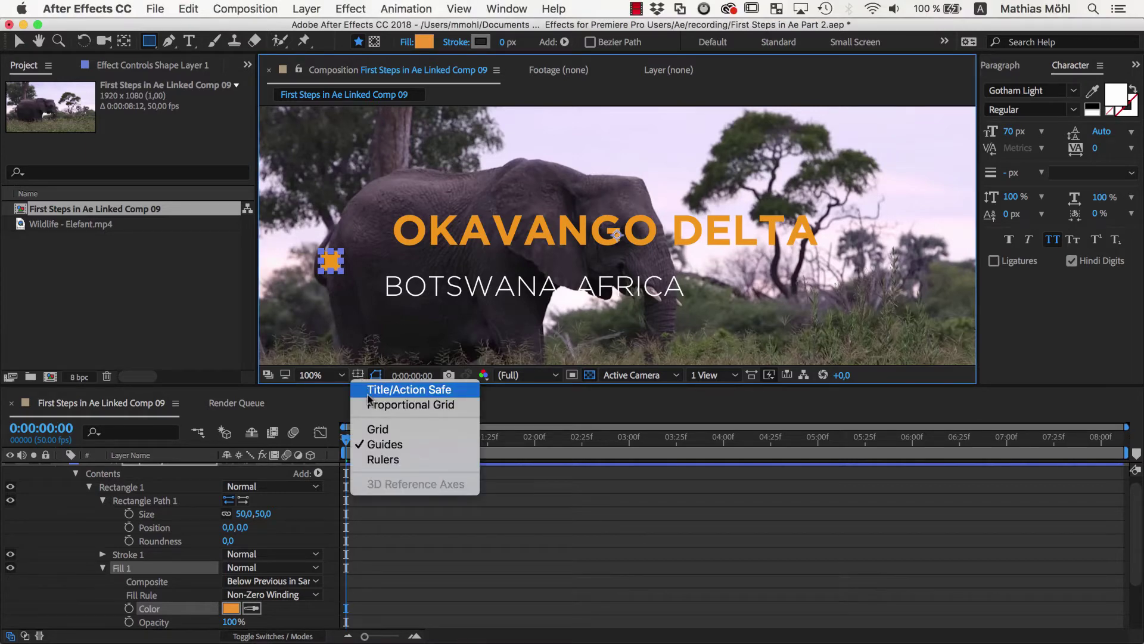
{"action": "left_click", "coordinate": [368, 395]}
{"action": "scroll", "coordinate": [503, 261], "scroll_direction": "down", "scroll_amount": 6}
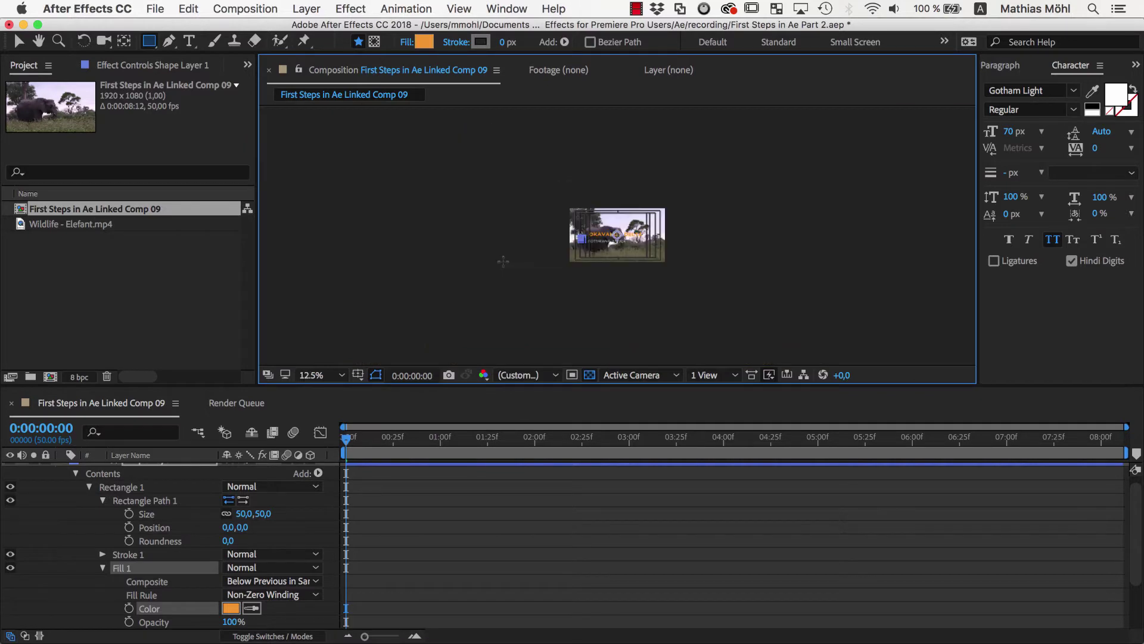
{"action": "scroll", "coordinate": [503, 261], "scroll_direction": "up", "scroll_amount": 8}
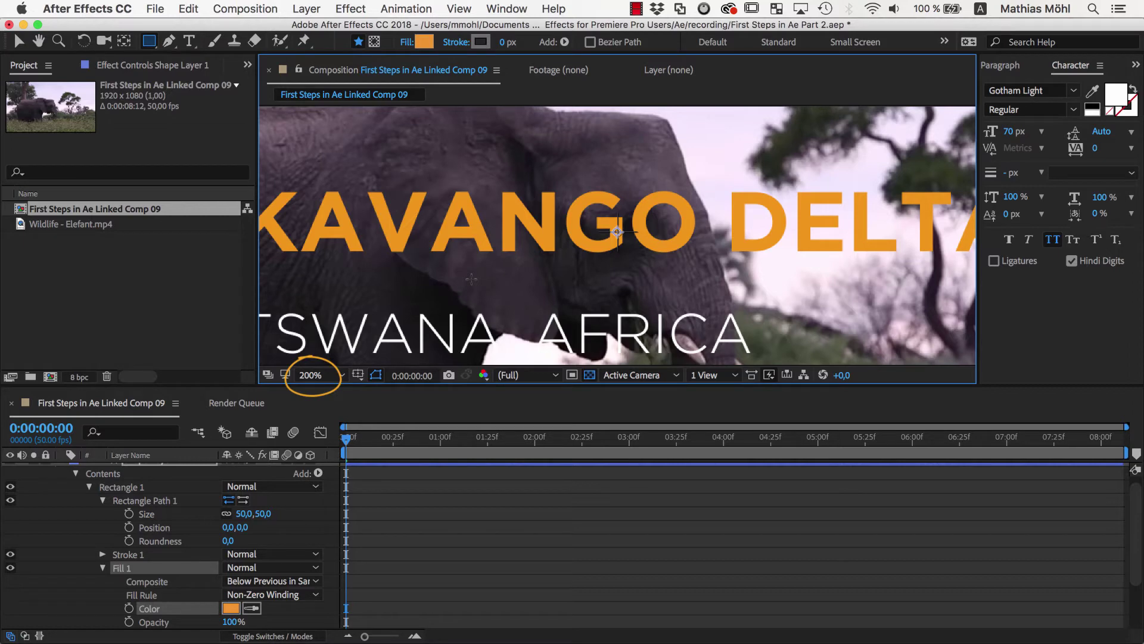
{"action": "key", "text": "space"}
{"action": "left_click_drag", "start_coordinate": [470, 279], "coordinate": [829, 59]}
{"action": "scroll", "coordinate": [806, 117], "scroll_direction": "down", "scroll_amount": 1}
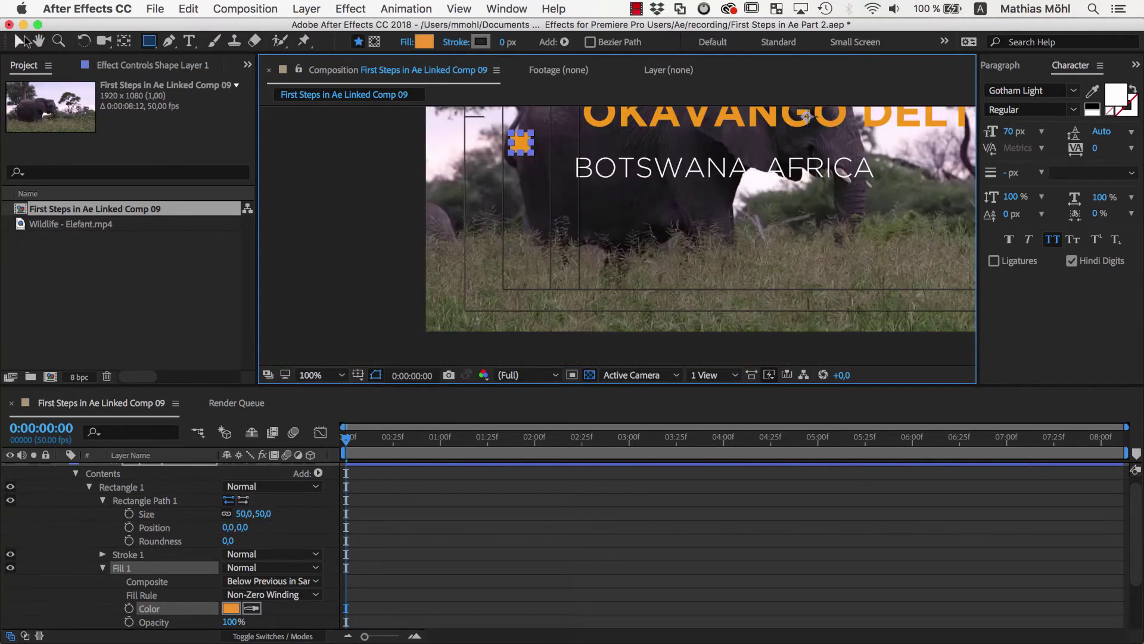
- Move the orange square down onto the grass with both text lines stacked beside it
{"action": "key", "text": "v"}
{"action": "left_click", "coordinate": [522, 143]}
{"action": "left_click_drag", "start_coordinate": [525, 143], "coordinate": [516, 276]}
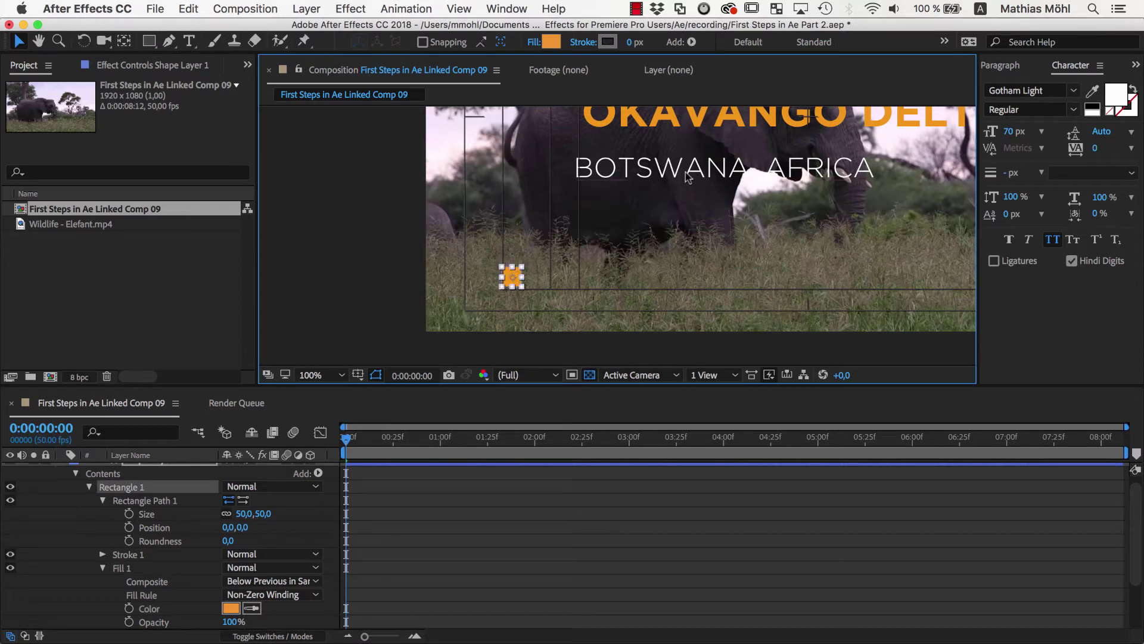
{"action": "left_click_drag", "start_coordinate": [685, 177], "coordinate": [651, 288]}
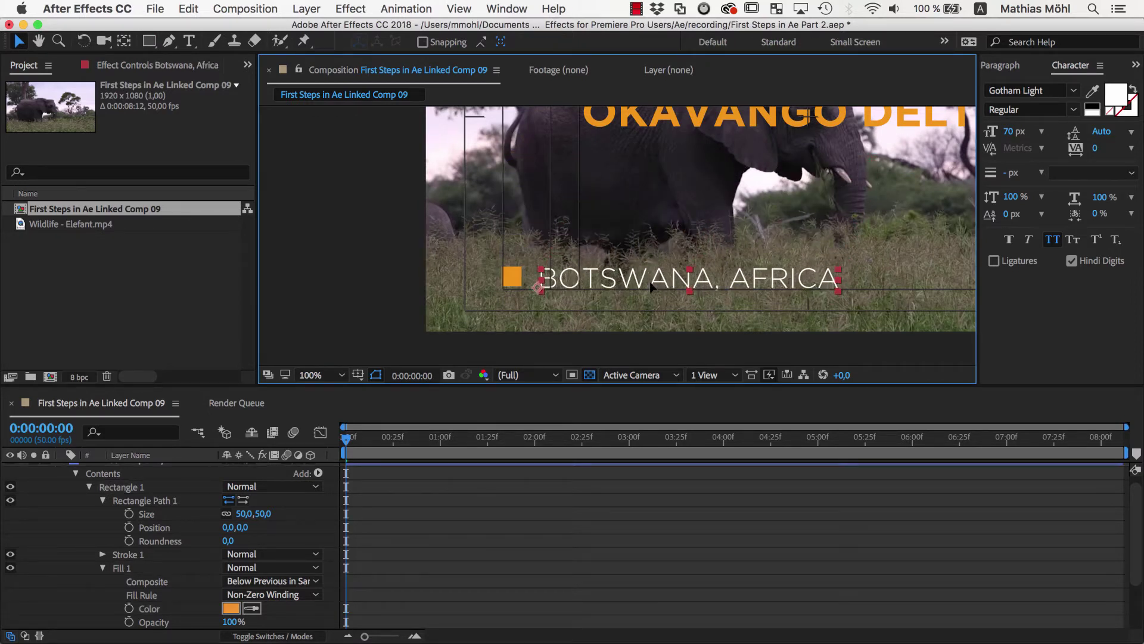
{"action": "left_click", "coordinate": [641, 127]}
{"action": "left_click_drag", "start_coordinate": [642, 127], "coordinate": [558, 247]}
- Zoom in and nudge 'Botswana, Africa' closer to the square and 'Okavango Delta' down
{"action": "scroll", "coordinate": [558, 280], "scroll_direction": "up", "scroll_amount": 4}
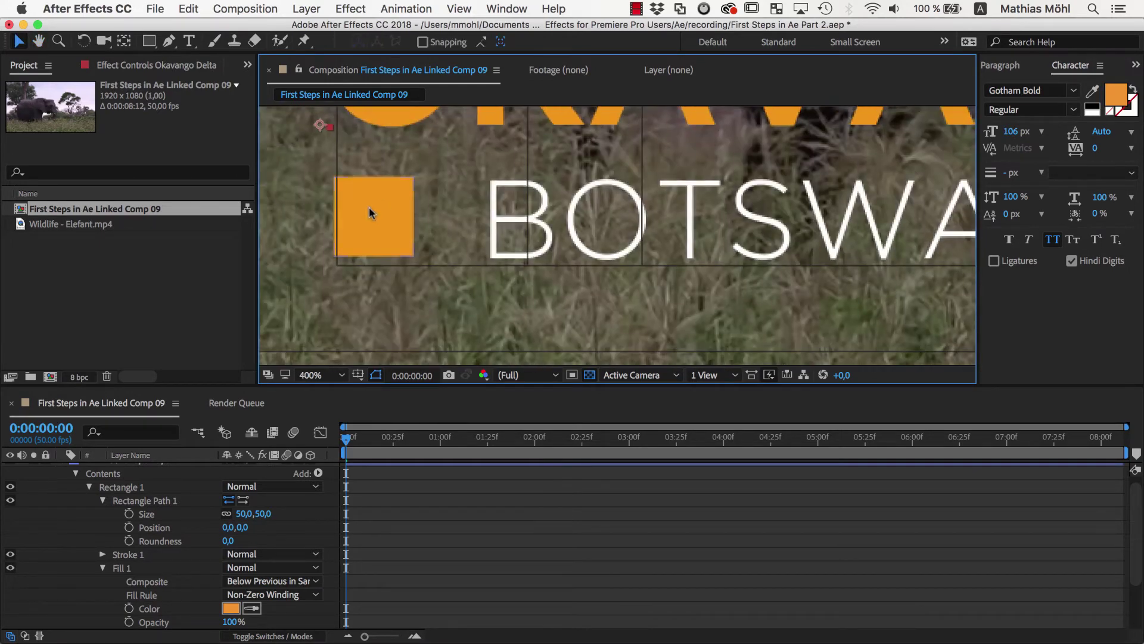
{"action": "left_click", "coordinate": [376, 214]}
{"action": "left_click", "coordinate": [523, 213]}
{"action": "left_click_drag", "start_coordinate": [523, 214], "coordinate": [490, 220]}
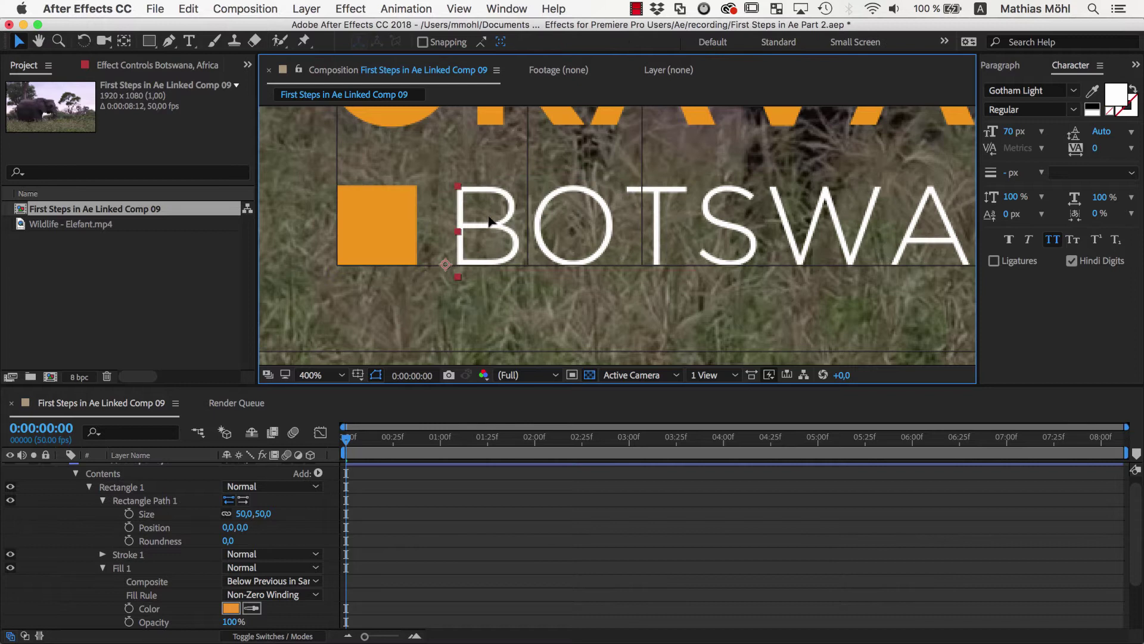
{"action": "left_click_drag", "start_coordinate": [501, 123], "coordinate": [502, 143]}
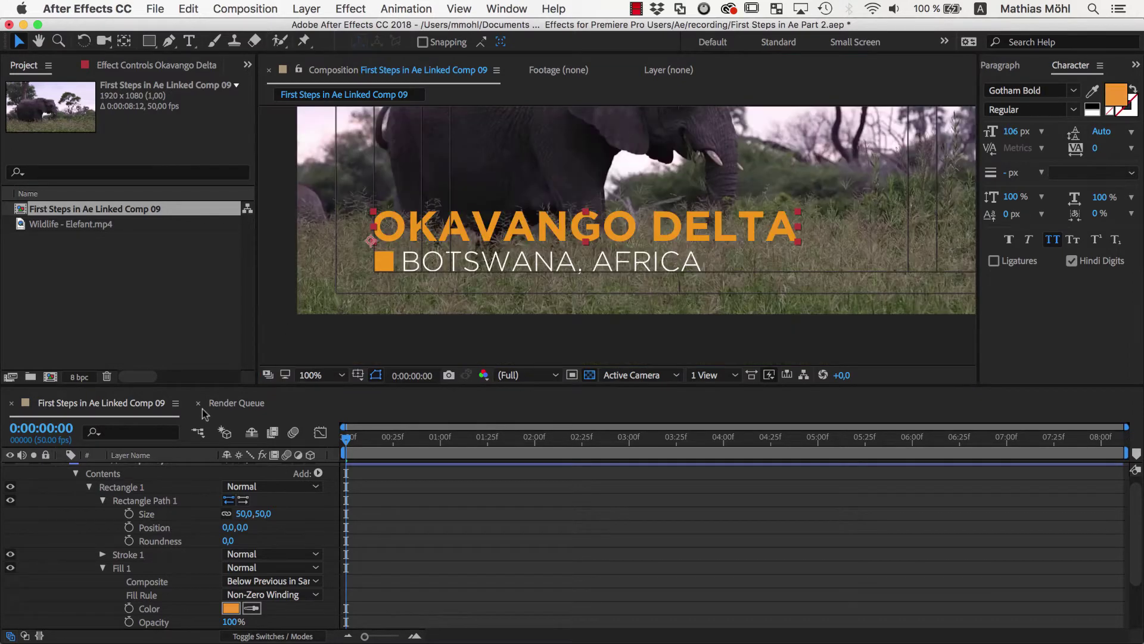
- Duplicate Shape Layer 1 via Edit > Duplicate to create Shape Layer 2
{"action": "scroll", "coordinate": [119, 483], "scroll_direction": "up", "scroll_amount": 1}
{"action": "left_click", "coordinate": [62, 469]}
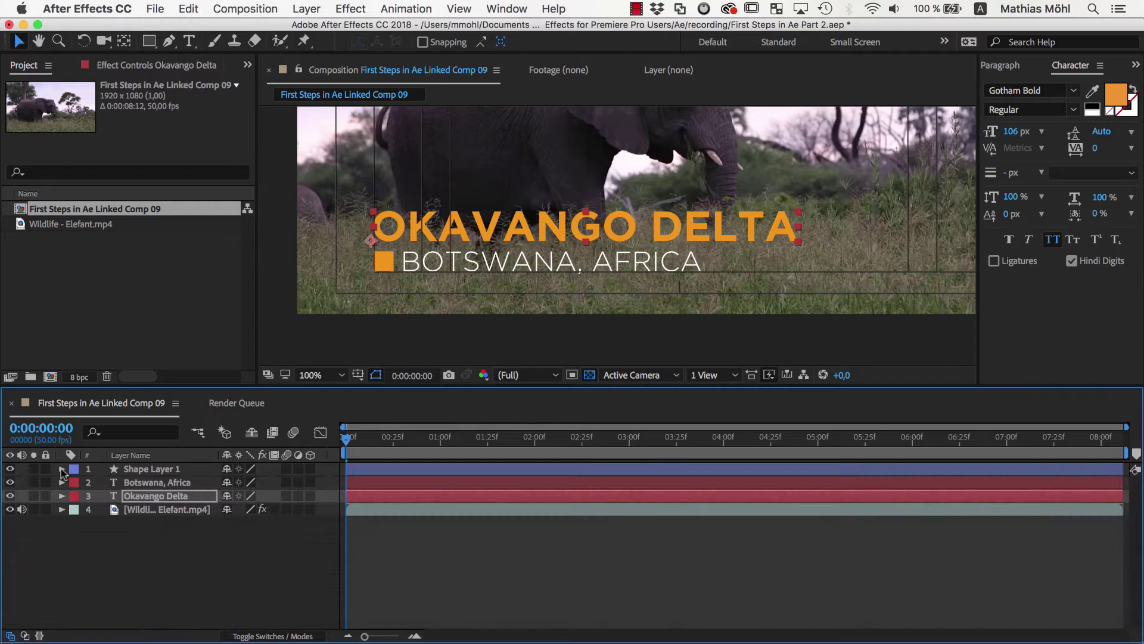
{"action": "left_click", "coordinate": [136, 469]}
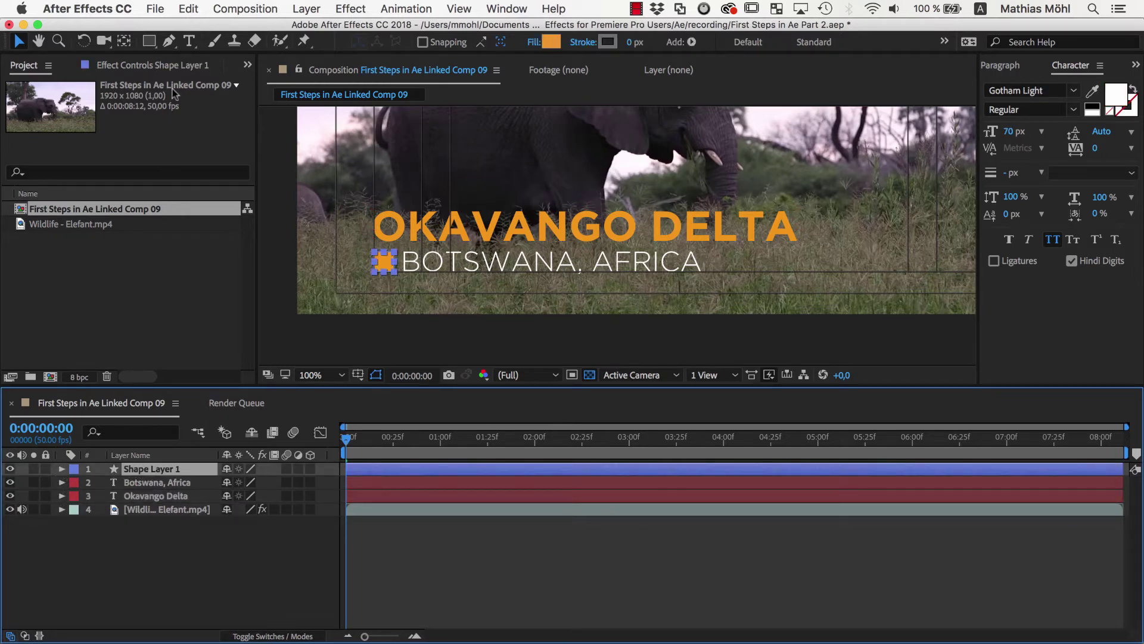
{"action": "left_click", "coordinate": [188, 9]}
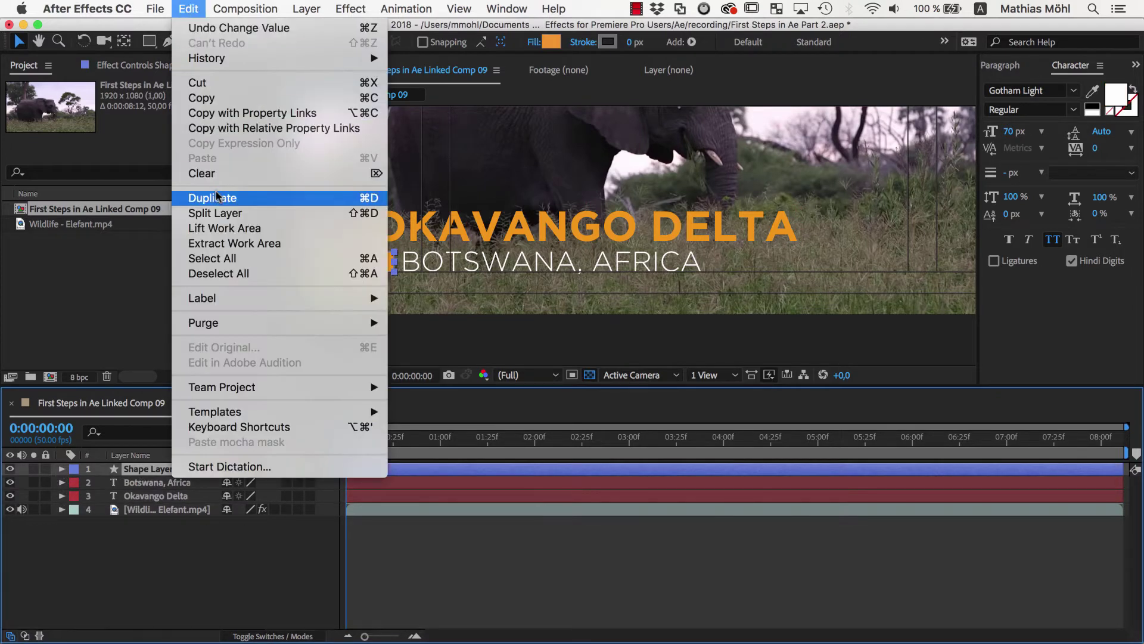
{"action": "left_click", "coordinate": [370, 199]}
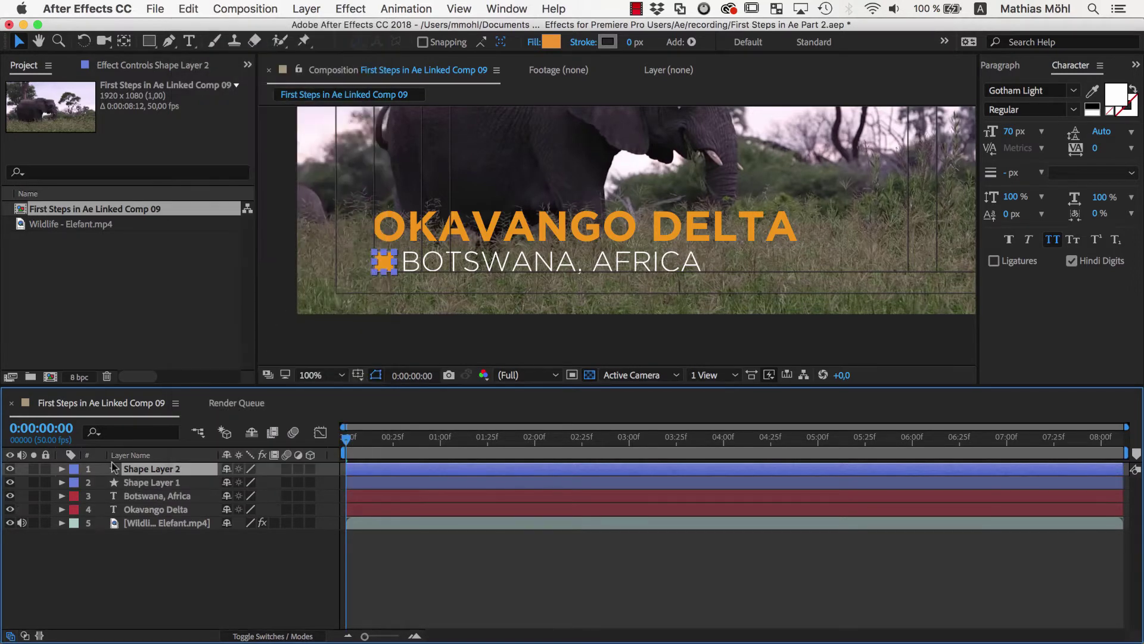
- Resize Shape Layer 2's rectangle to 25 × 25 pixels
{"action": "left_click", "coordinate": [62, 469]}
{"action": "left_click", "coordinate": [76, 483]}
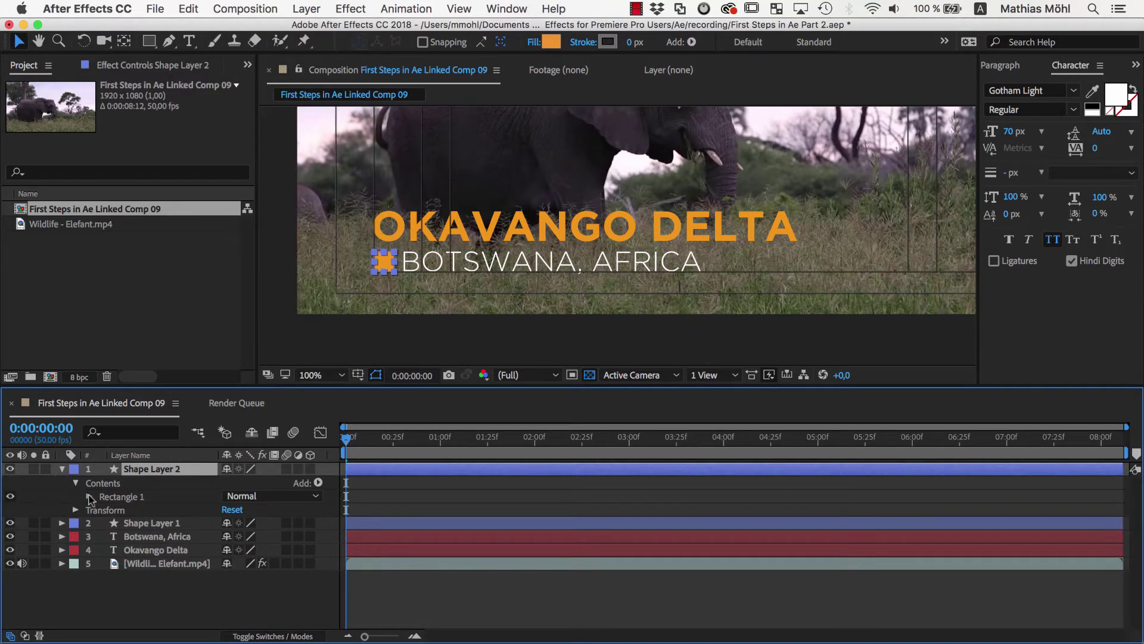
{"action": "left_click", "coordinate": [89, 496]}
{"action": "left_click", "coordinate": [102, 511]}
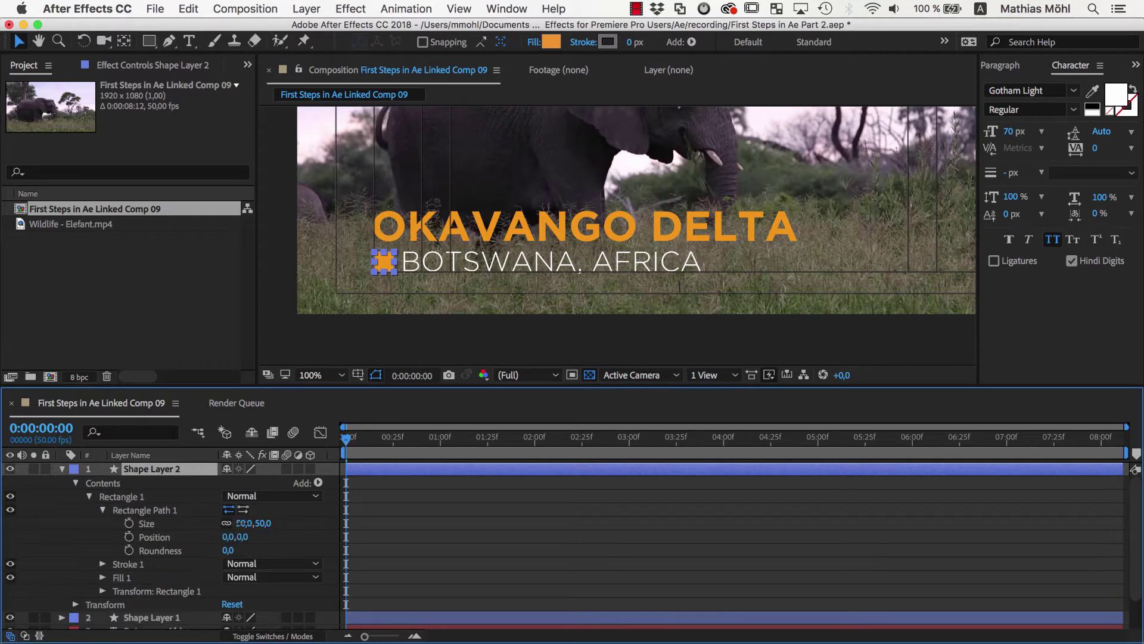
{"action": "left_click", "coordinate": [245, 523]}
{"action": "type", "text": "25"}
{"action": "key", "text": "Return"}
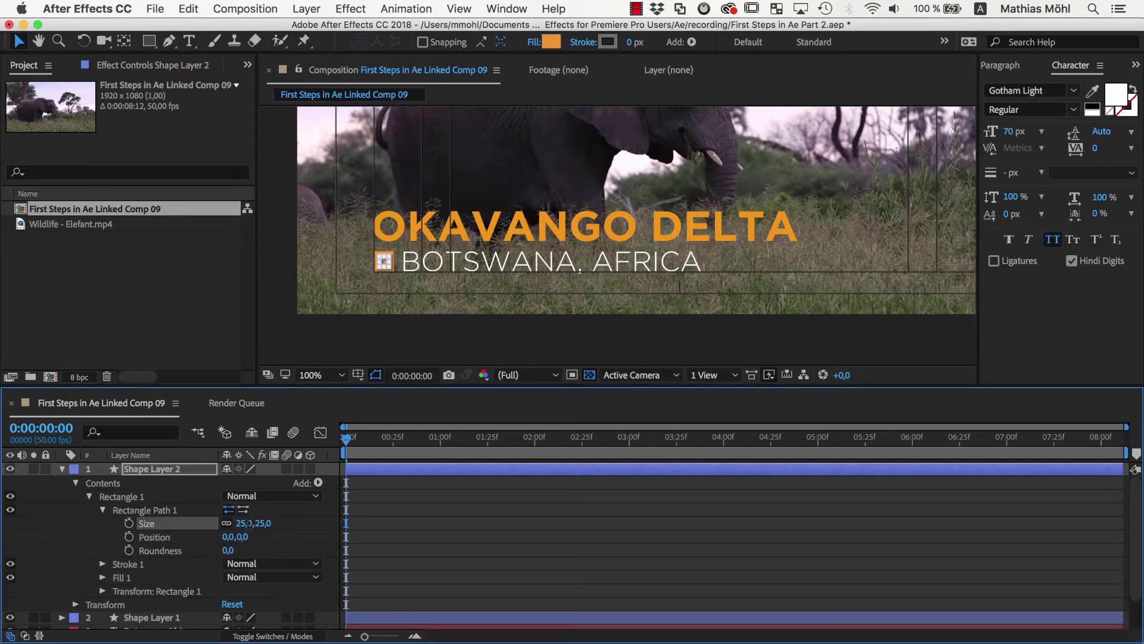
{"action": "key", "text": "period"}
{"action": "key", "text": "period"}
{"action": "left_click_drag", "start_coordinate": [349, 301], "coordinate": [953, 241]}
- Place the small square against the big one and nudge 'Okavango Delta' up slightly
{"action": "left_click", "coordinate": [476, 261]}
{"action": "left_click_drag", "start_coordinate": [478, 262], "coordinate": [455, 231]}
{"action": "left_click", "coordinate": [519, 282]}
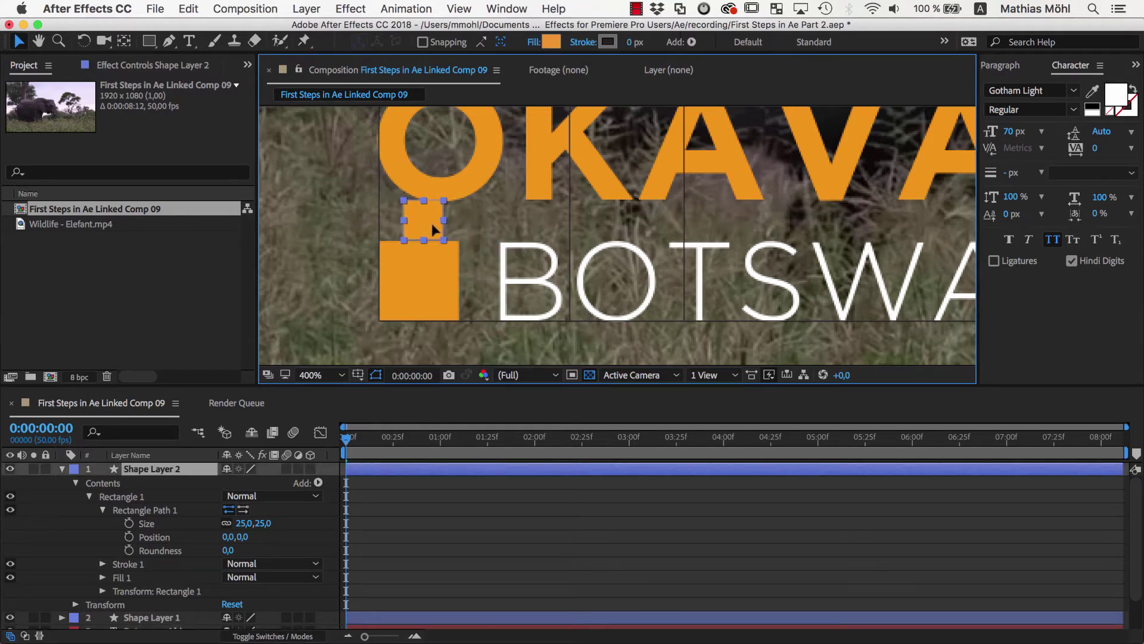
{"action": "mouse_move", "coordinate": [447, 192]}
{"action": "left_mouse_down"}
{"action": "mouse_move", "coordinate": [451, 179]}
{"action": "mouse_move", "coordinate": [454, 190]}
{"action": "left_mouse_up"}
- Duplicate the small square several times, moving a copy up into the O
{"action": "key", "text": "ctrl+d"}
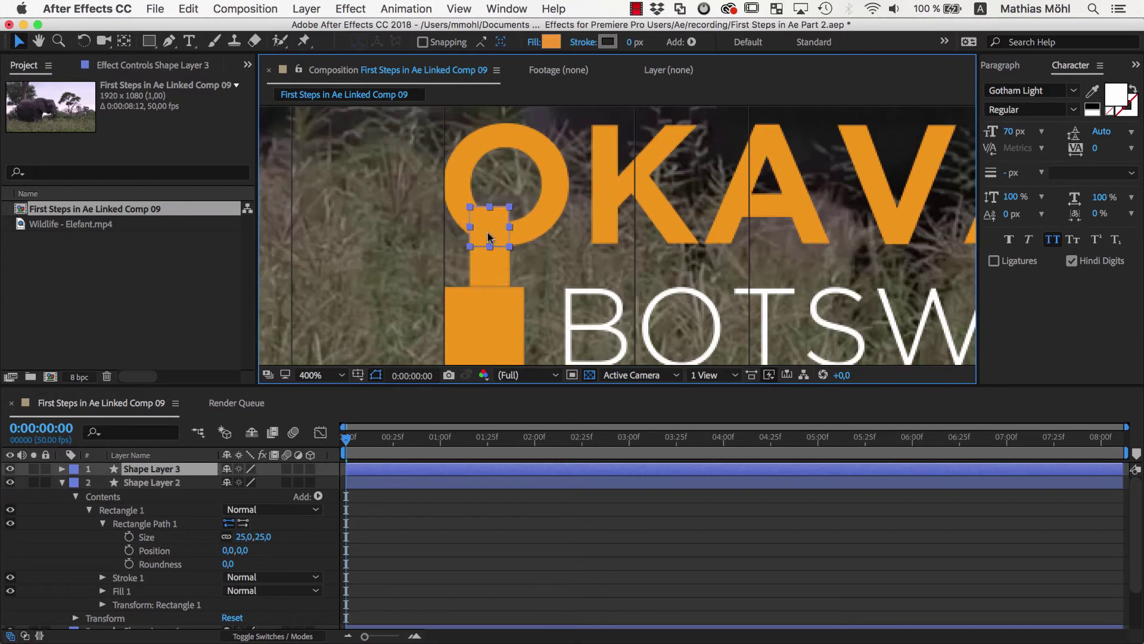
{"action": "key", "text": "super+d"}
{"action": "left_click_drag", "start_coordinate": [488, 237], "coordinate": [489, 154]}
{"action": "key", "text": "super+d"}
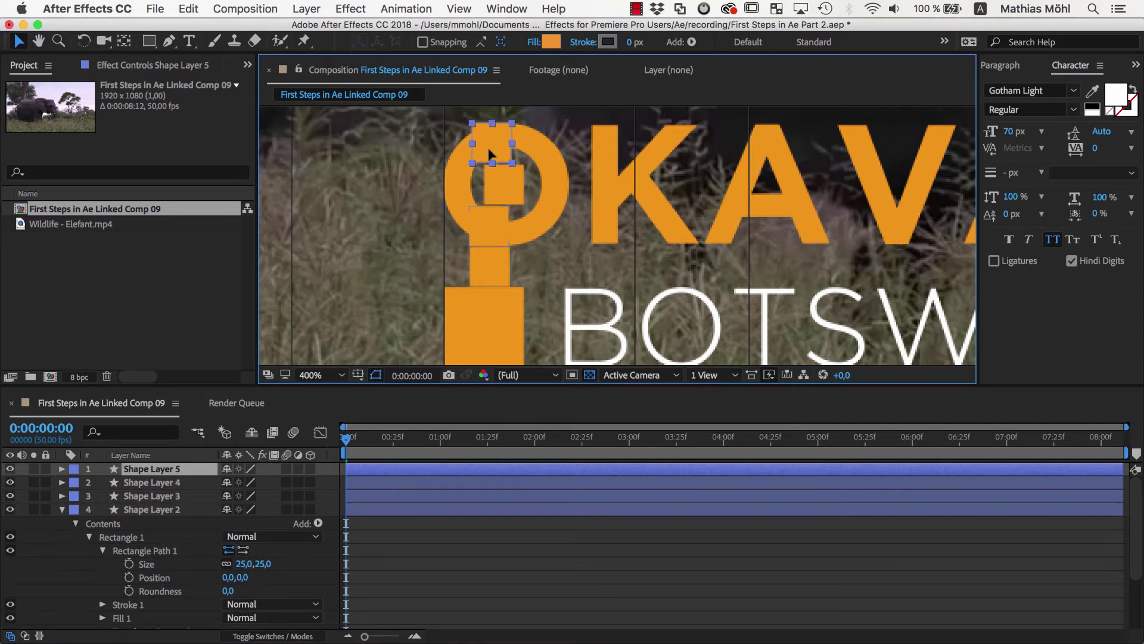
{"action": "key", "text": "Return"}
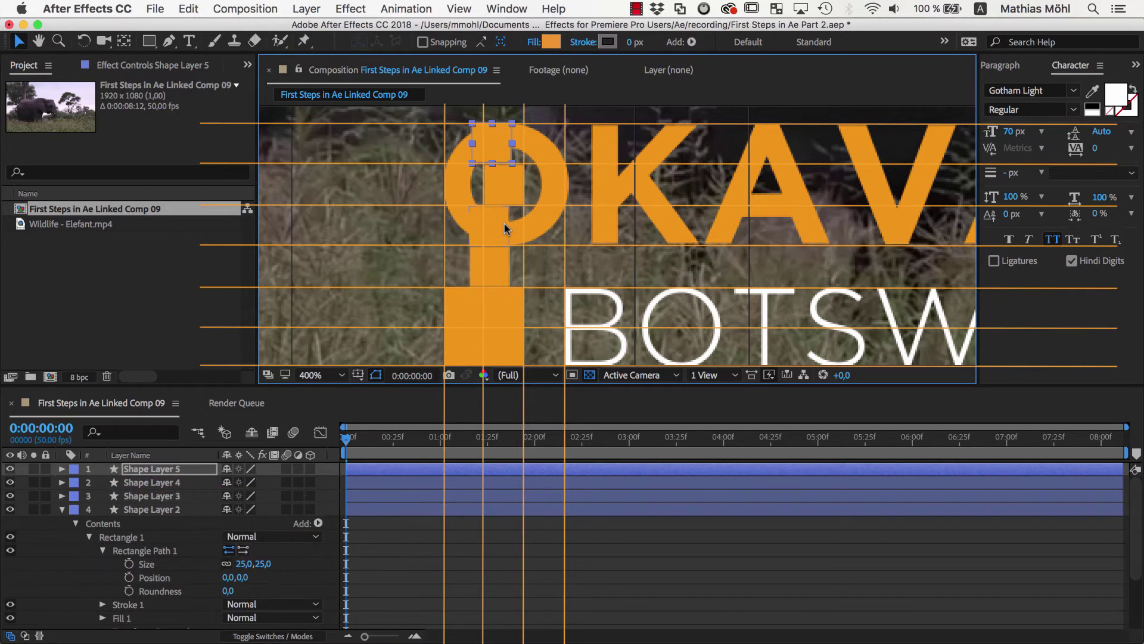
- Zoom back out to the whole frame and select the small square layers, Shape Layers 2–5
{"action": "key", "text": "slash"}
{"action": "left_click", "coordinate": [342, 249]}
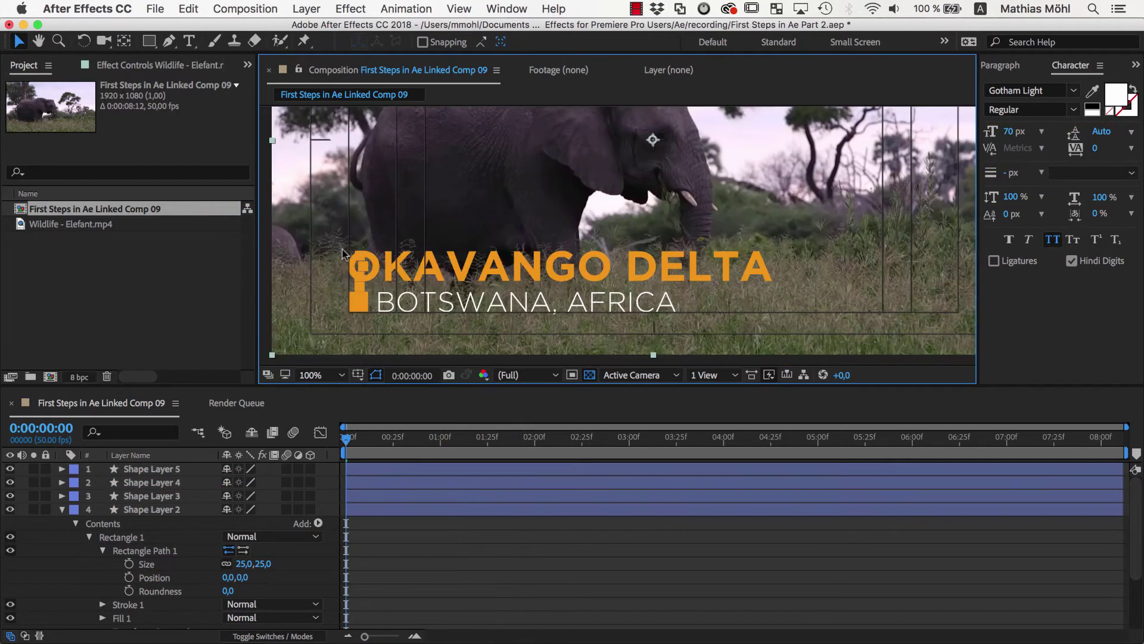
{"action": "left_click", "coordinate": [164, 469]}
{"action": "left_click", "coordinate": [162, 511], "text": "shift"}
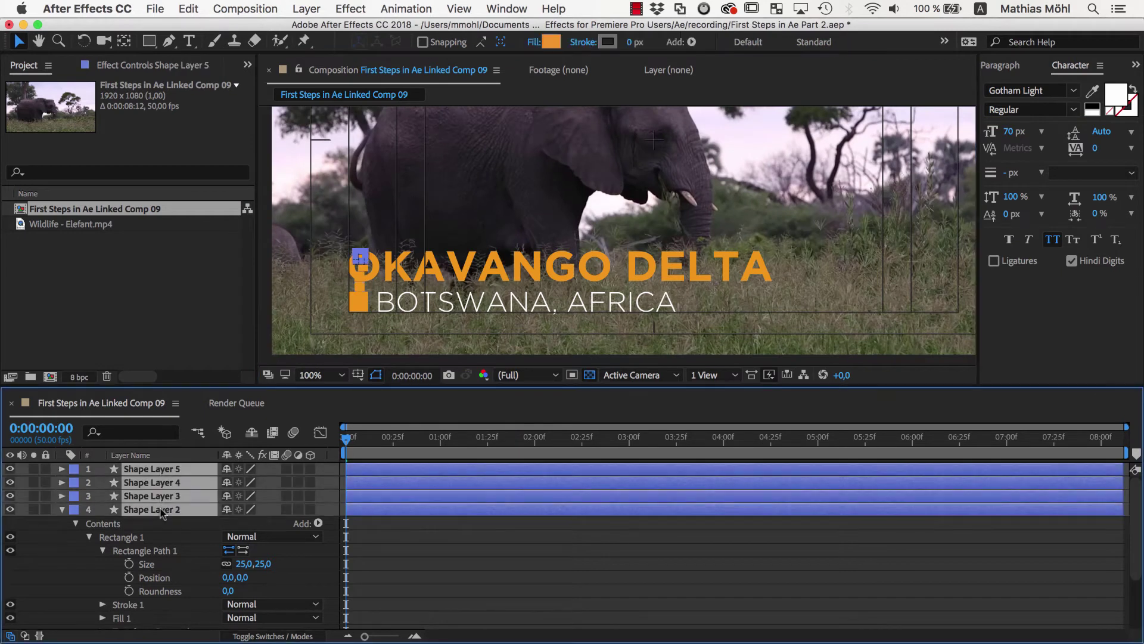
- Delete the four small square layers, then select and expand both text layers
{"action": "key", "text": "Delete"}
{"action": "left_click", "coordinate": [362, 275]}
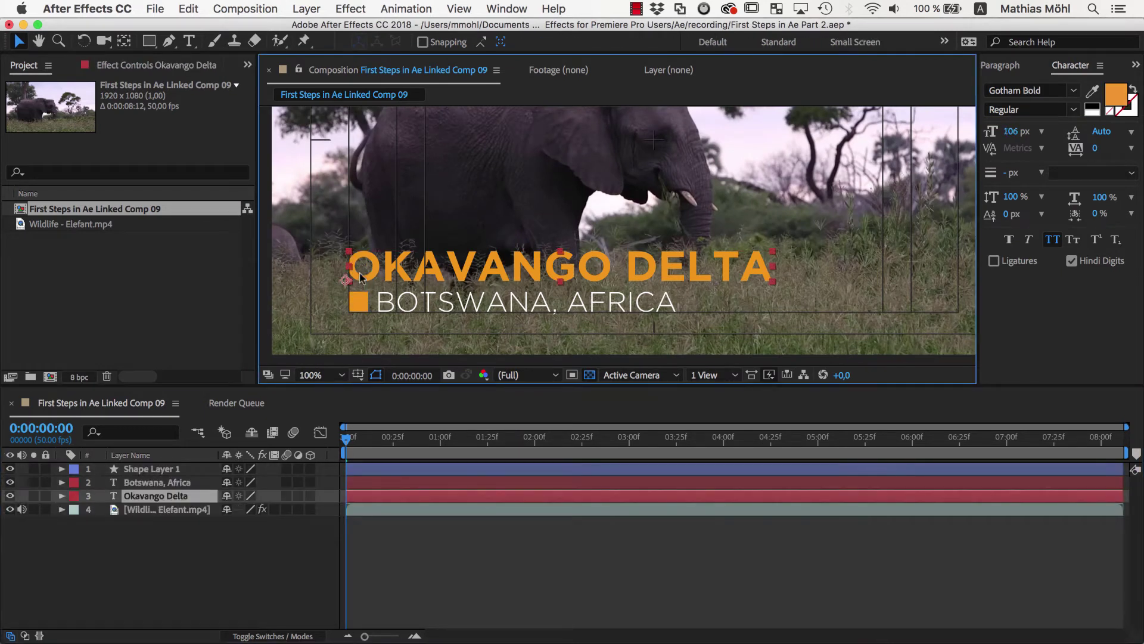
{"action": "left_click", "coordinate": [382, 304], "text": "shift"}
{"action": "left_click", "coordinate": [62, 482]}
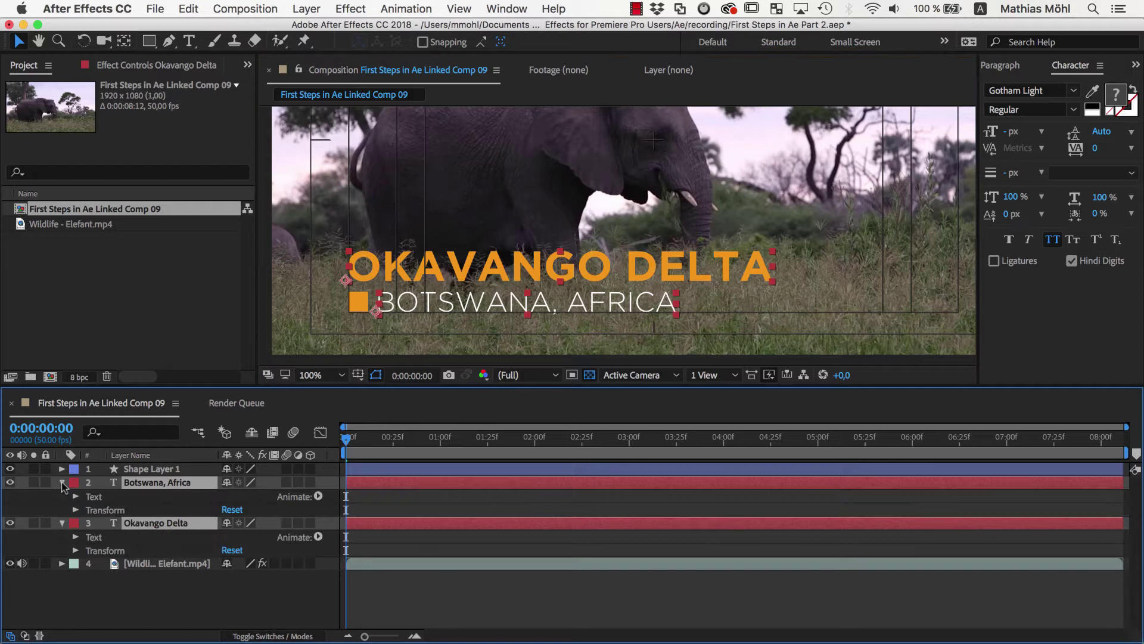
{"action": "left_click", "coordinate": [76, 510]}
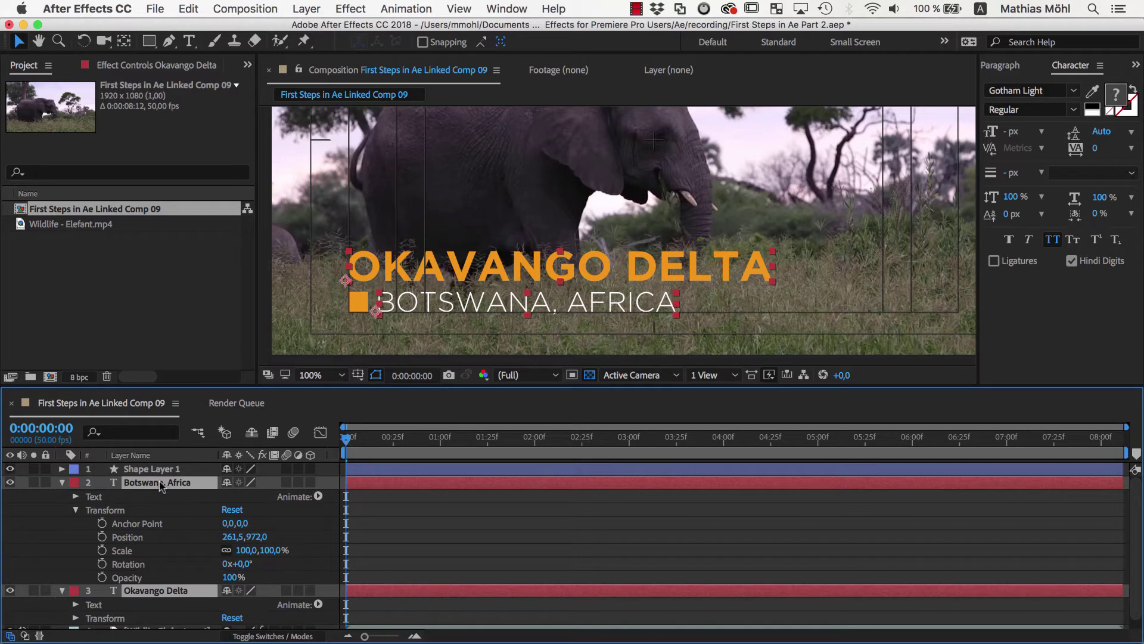
- Cycle the P, R, S, T shortcuts, ending with only Position shown for both text layers
{"action": "key", "text": "p"}
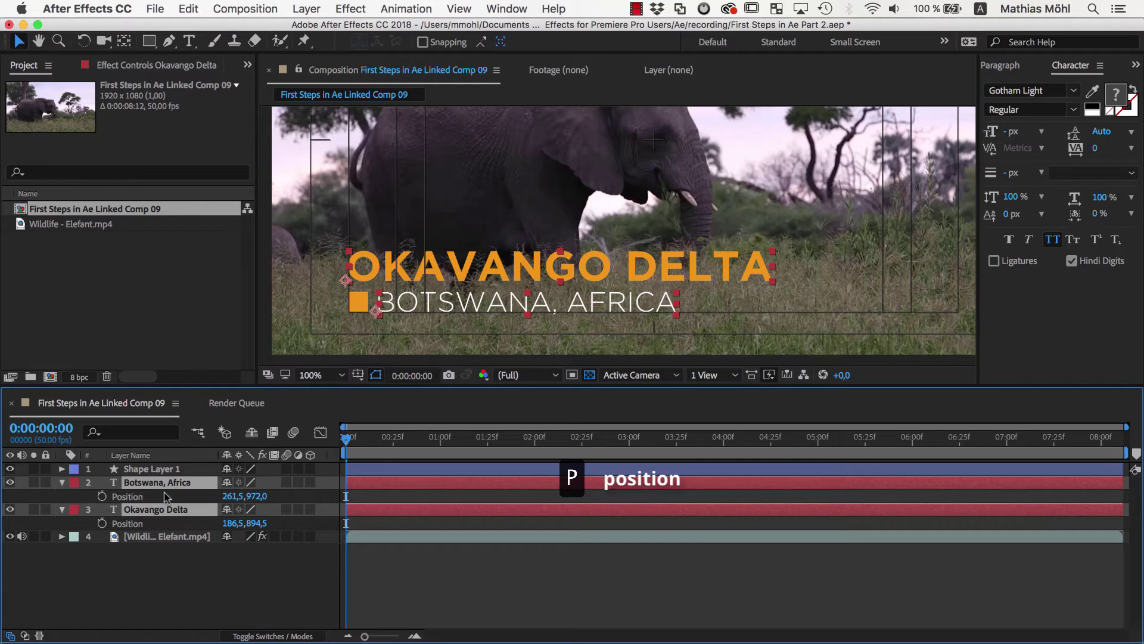
{"action": "key", "text": "r"}
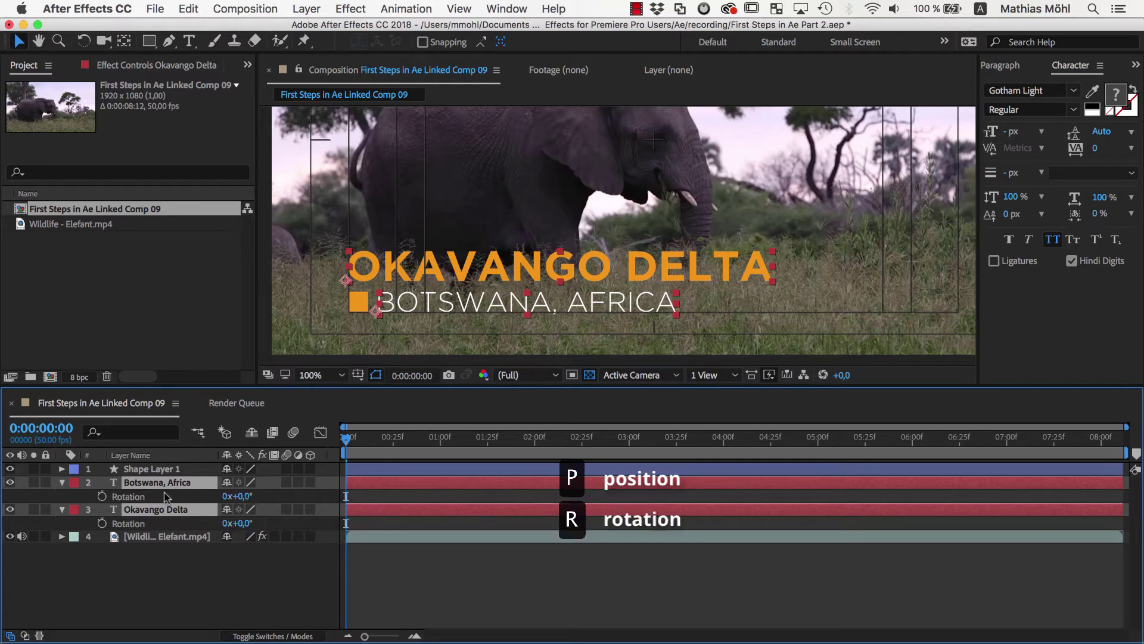
{"action": "key", "text": "s"}
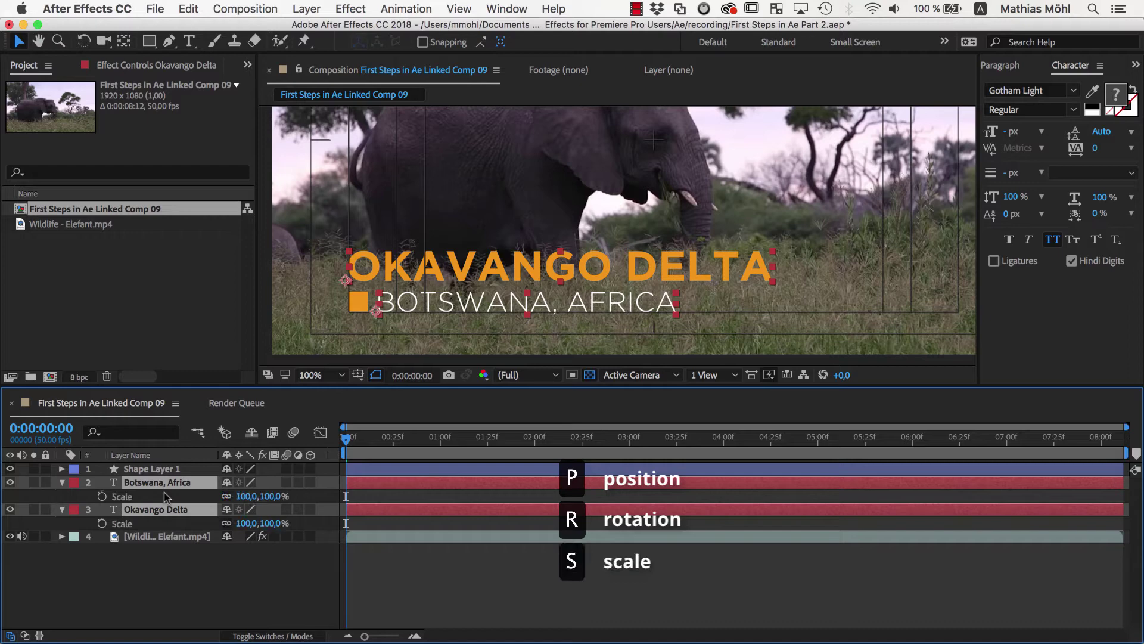
{"action": "key", "text": "t"}
{"action": "key", "text": "p"}
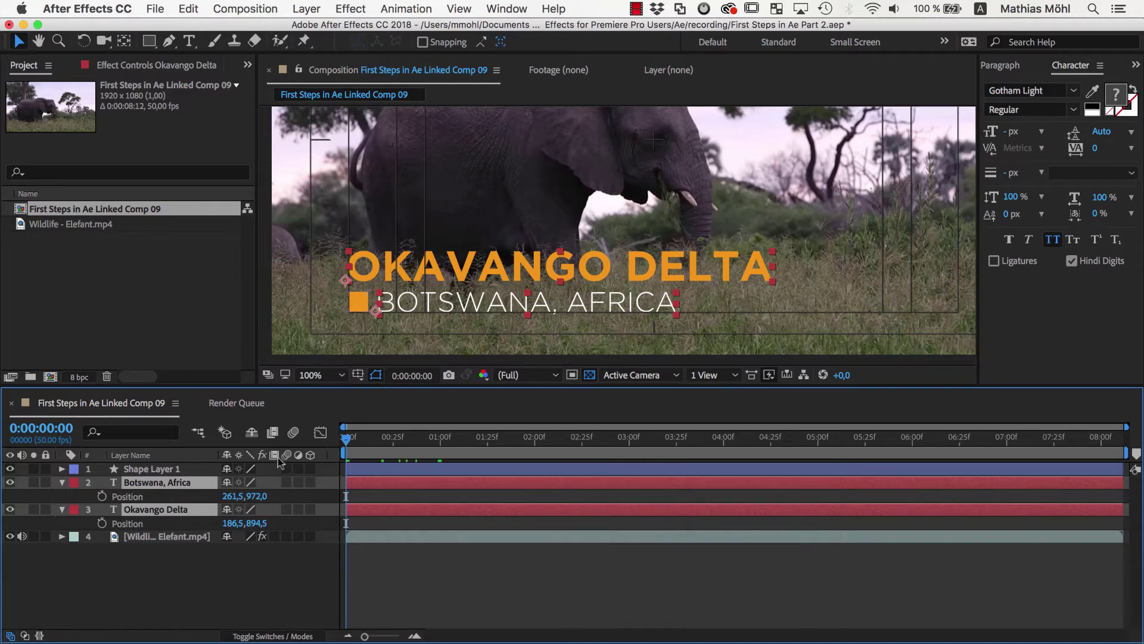
- Add Position keyframes to both titles at the one-second mark
{"action": "left_click_drag", "start_coordinate": [345, 447], "coordinate": [442, 466]}
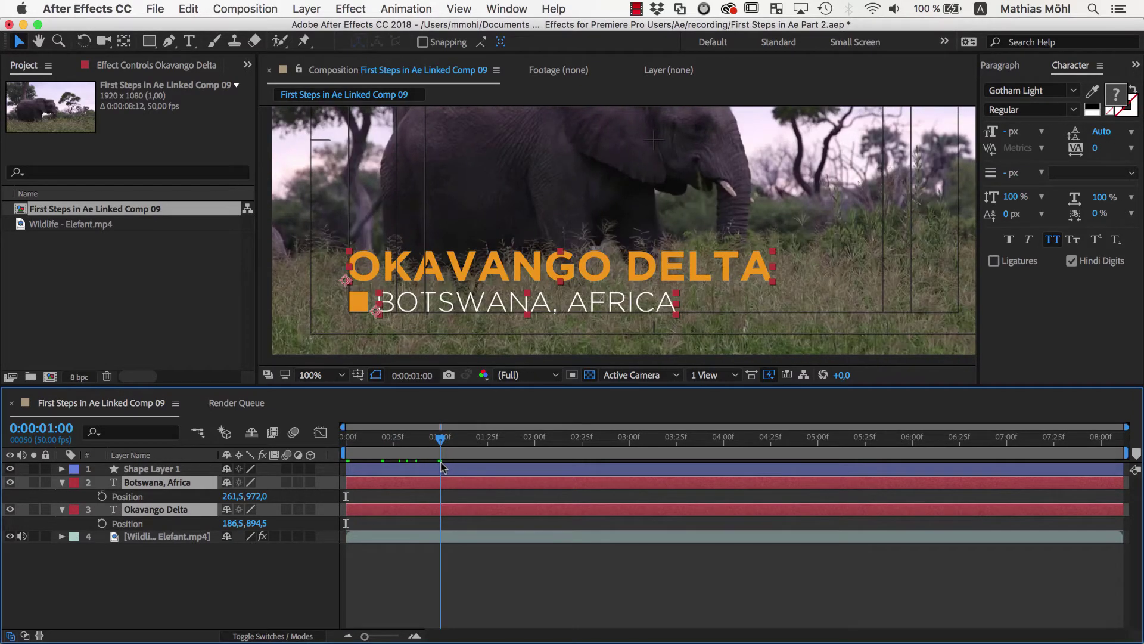
{"action": "left_click", "coordinate": [102, 495]}
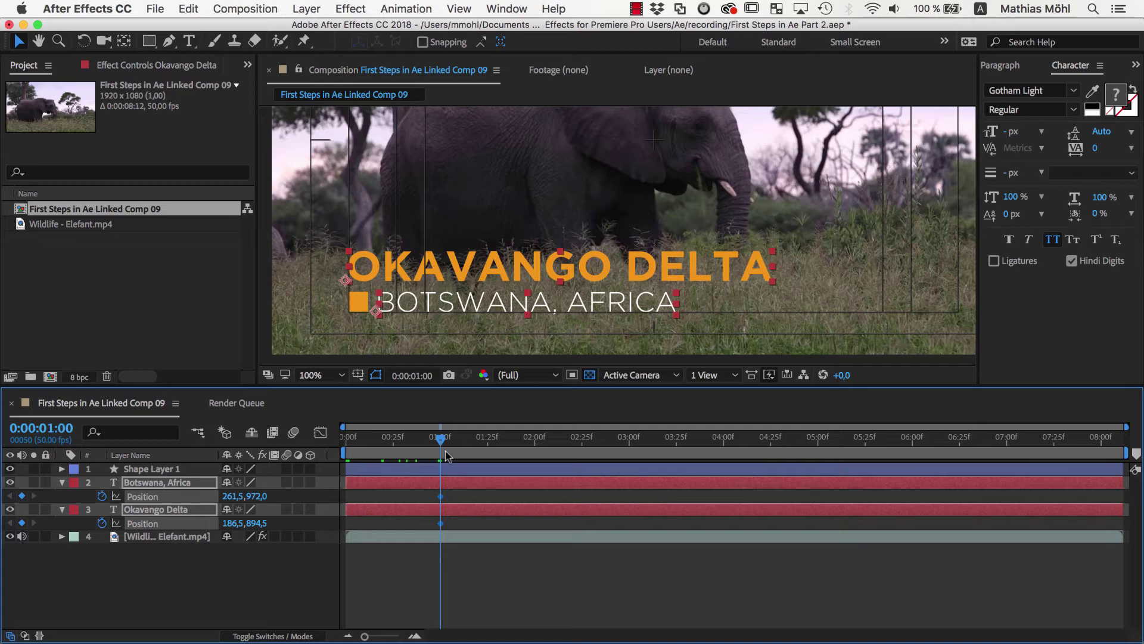
{"action": "left_click_drag", "start_coordinate": [443, 444], "coordinate": [345, 444]}
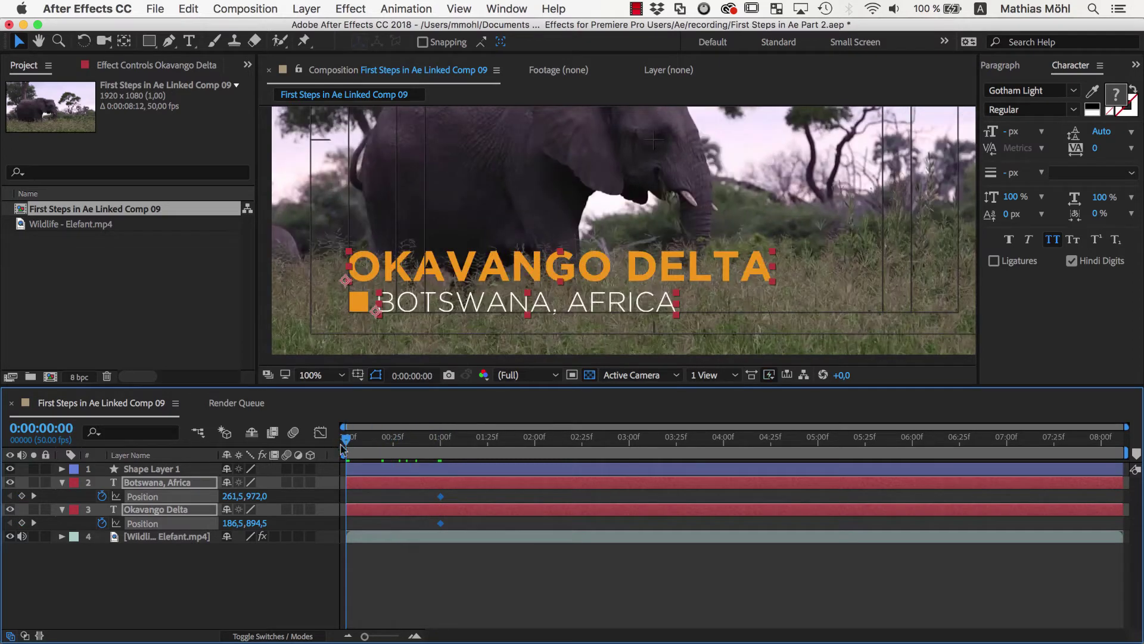
- At 0:00, push OKAVANGO DELTA off the left and BOTSWANA, AFRICA off the right, then preview
{"action": "left_click", "coordinate": [398, 308], "text": "shift"}
{"action": "key", "text": "shift+Left"}
{"action": "key", "text": "shift+Left"}
{"action": "key", "text": "shift+Left"}
{"action": "key", "text": "shift+Left"}
{"action": "key", "text": "shift+Left"}
{"action": "key", "text": "shift+Left"}
{"action": "key", "text": "shift+Left"}
{"action": "key", "text": "shift+Left"}
{"action": "key", "text": "shift+Left"}
{"action": "key", "text": "shift+Left"}
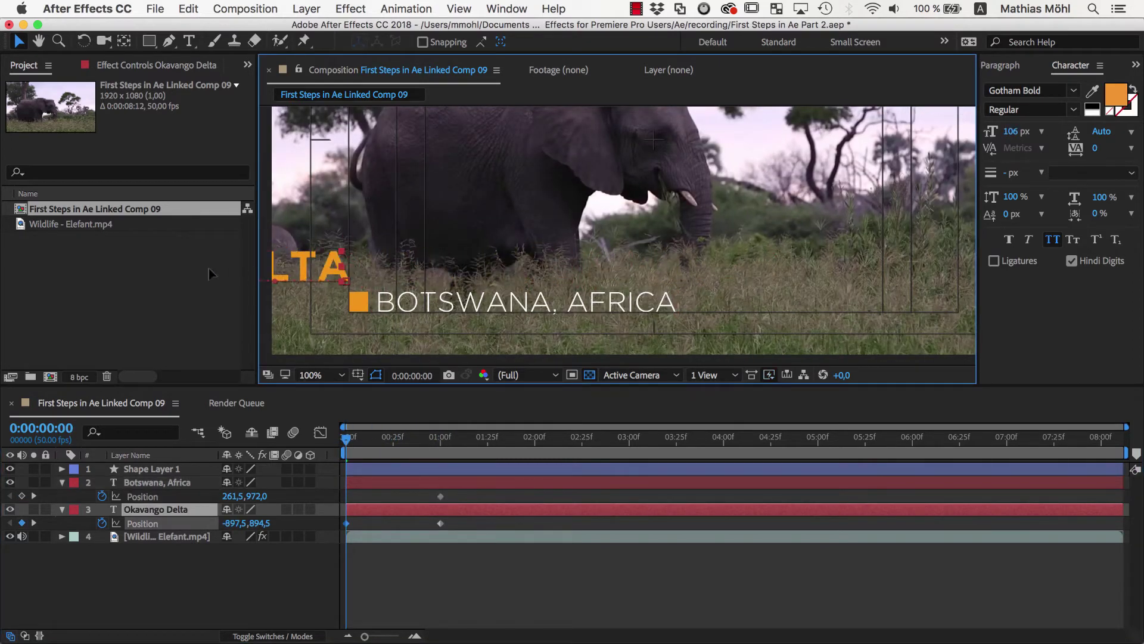
{"action": "left_click", "coordinate": [440, 311]}
{"action": "left_click_drag", "start_coordinate": [445, 311], "coordinate": [864, 310]}
{"action": "left_click", "coordinate": [755, 452]}
{"action": "key", "text": "space"}
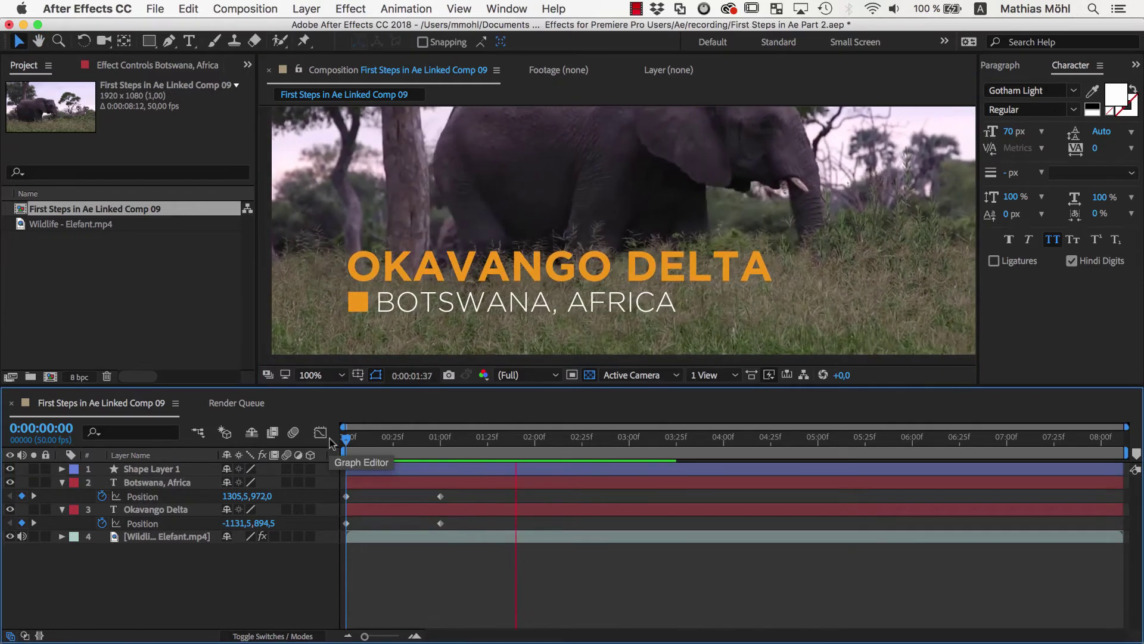
- Stop the preview, pick the Rectangle tool and deselect all layers
{"action": "key", "text": "space"}
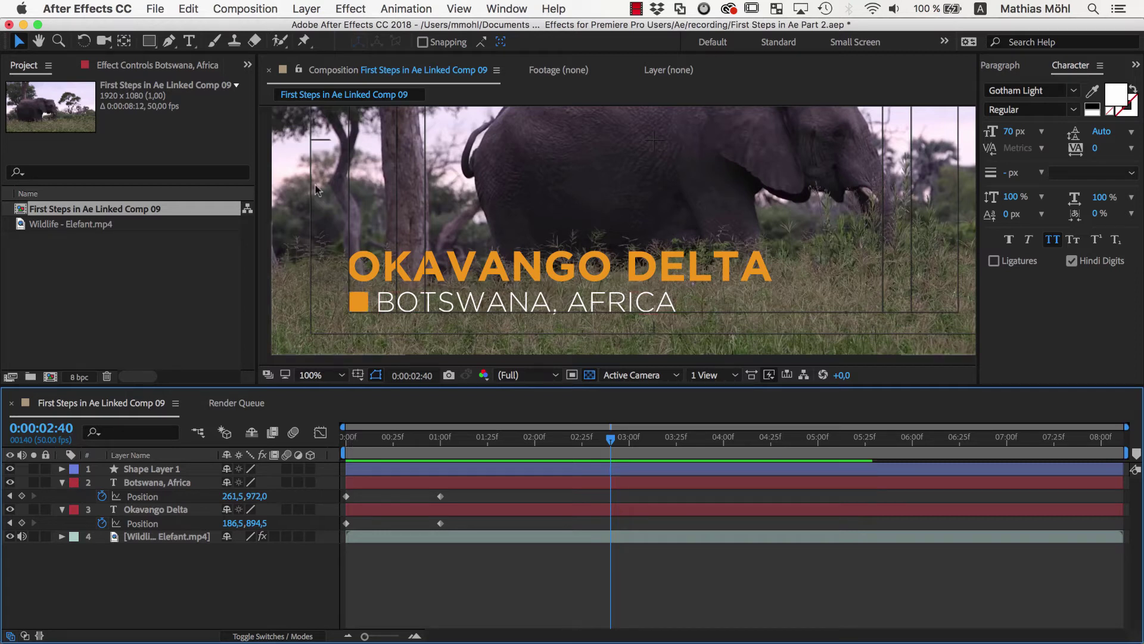
{"action": "left_click", "coordinate": [149, 40]}
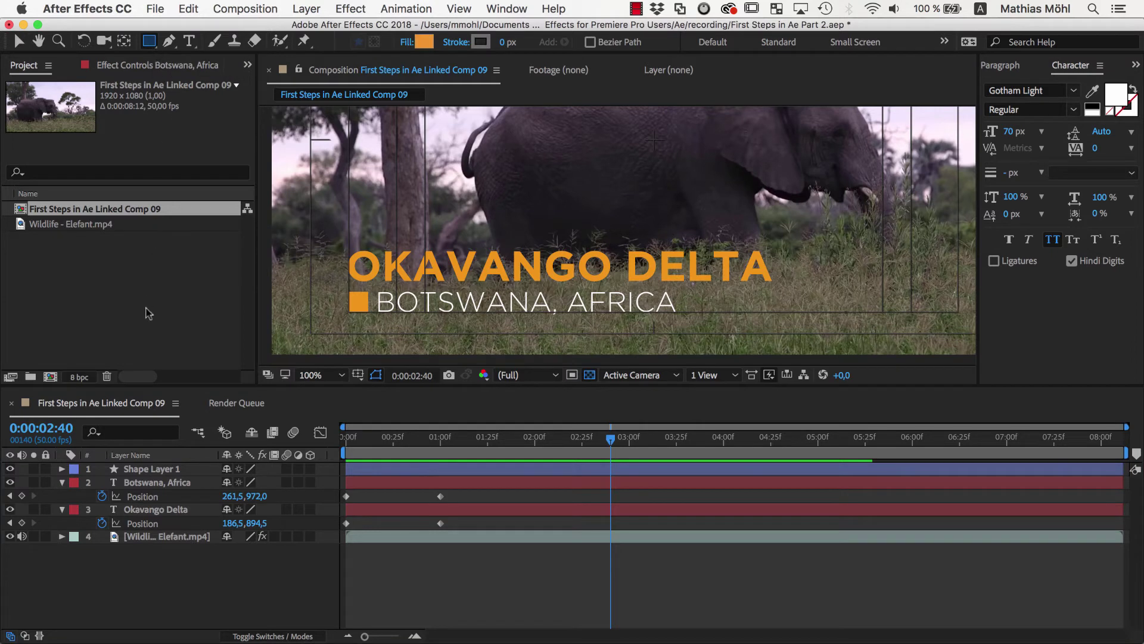
{"action": "left_click", "coordinate": [157, 481]}
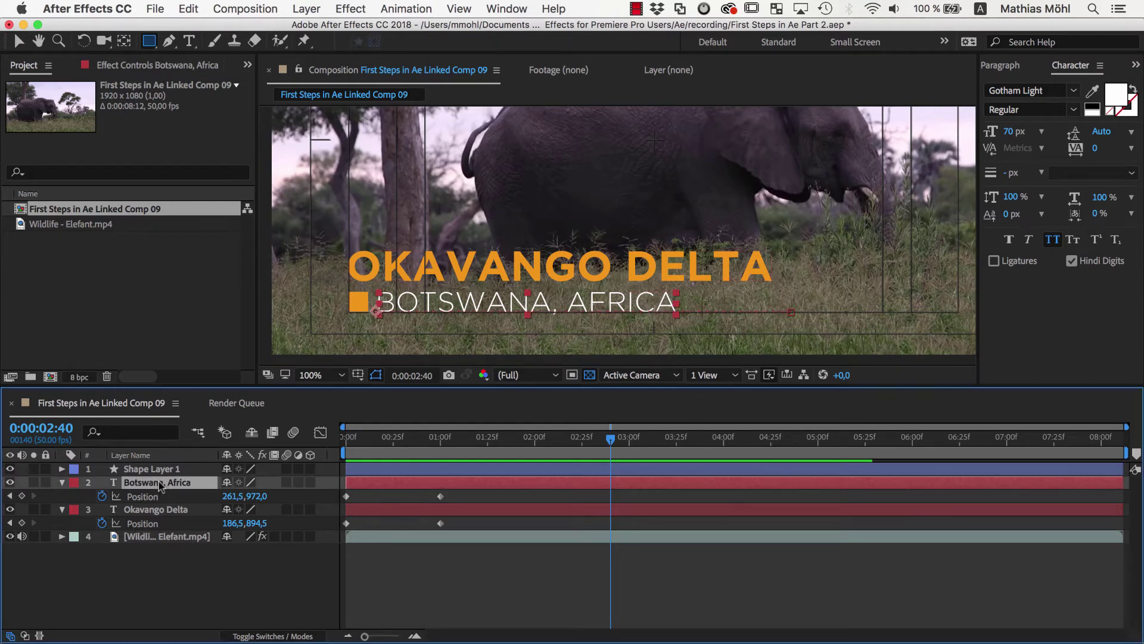
{"action": "left_click", "coordinate": [140, 582]}
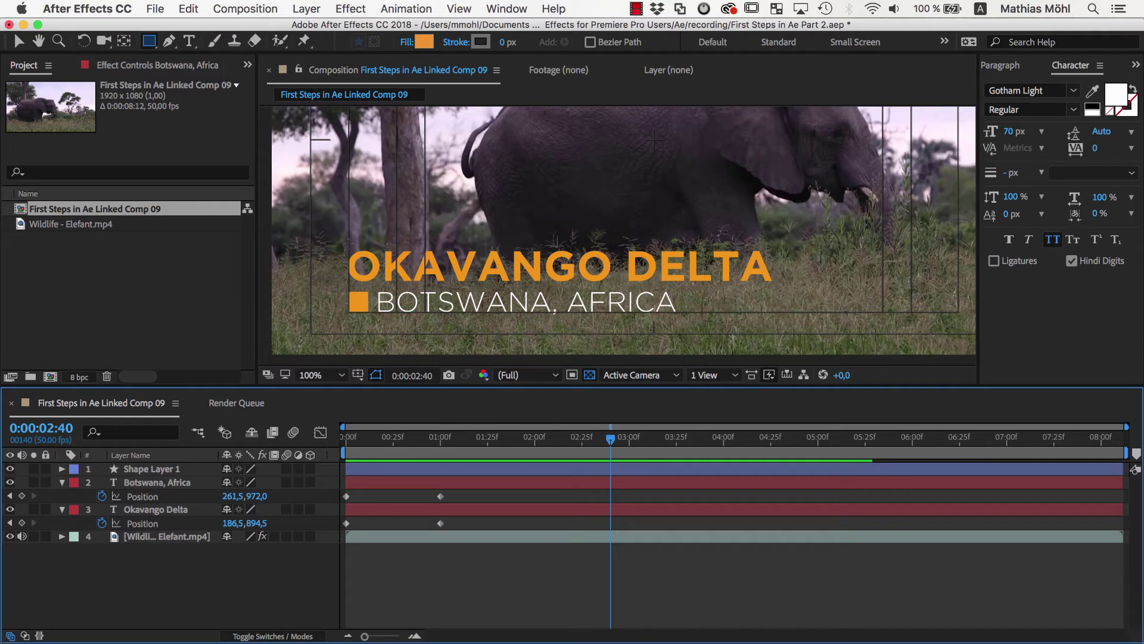
- Draw a rectangle covering OKAVANGO DELTA and move Shape Layer 2 directly above that title
{"action": "left_click_drag", "start_coordinate": [348, 244], "coordinate": [773, 284]}
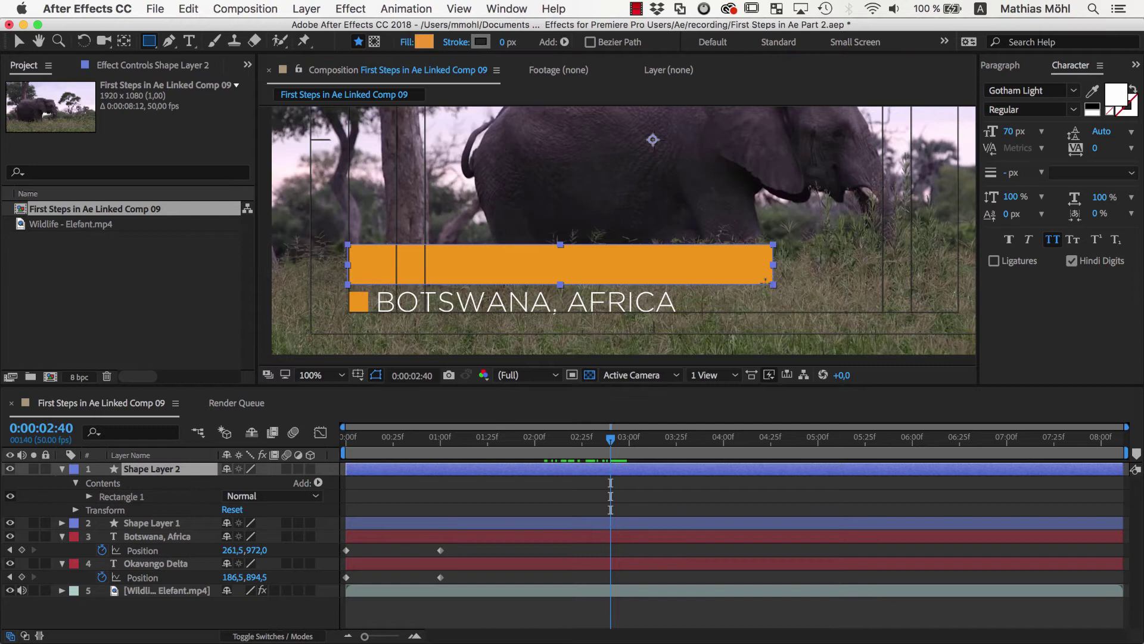
{"action": "left_click_drag", "start_coordinate": [181, 468], "coordinate": [160, 561]}
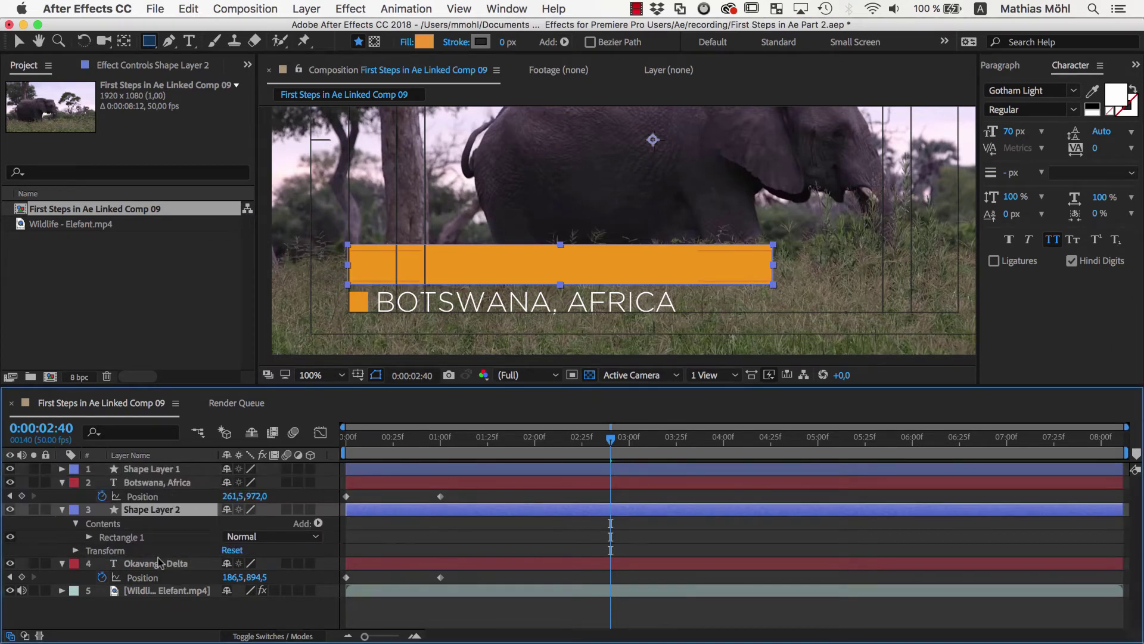
{"action": "left_click", "coordinate": [159, 564]}
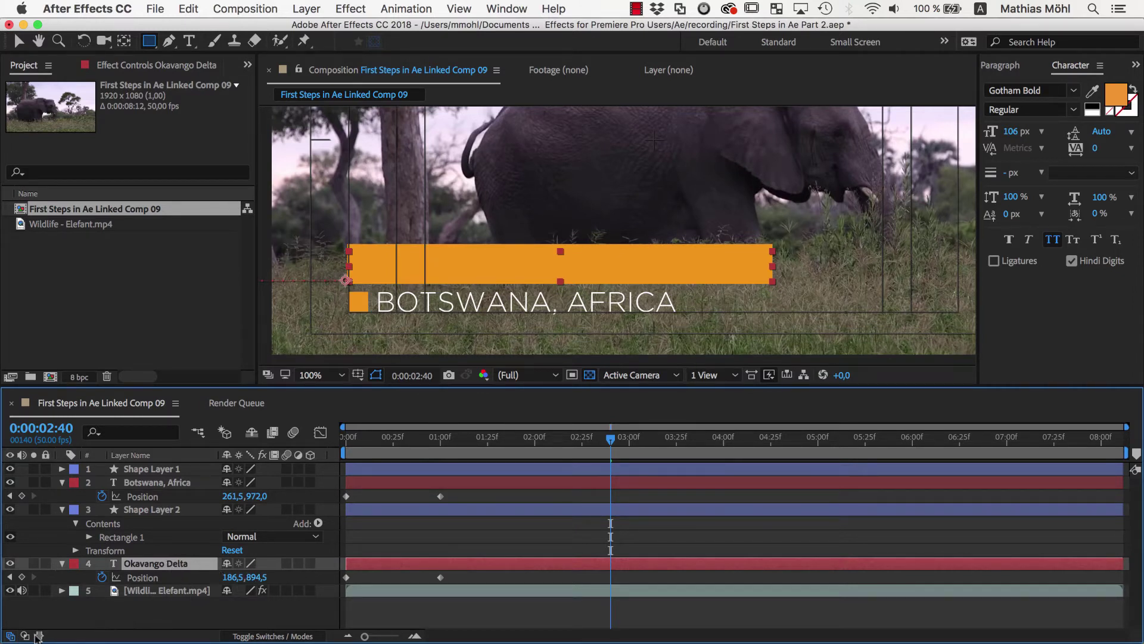
- Show the Modes columns and set OKAVANGO DELTA's TrkMat to Alpha Matte
{"action": "left_click", "coordinate": [25, 635]}
{"action": "left_click", "coordinate": [26, 636]}
{"action": "left_click", "coordinate": [26, 635]}
{"action": "left_click", "coordinate": [25, 636]}
{"action": "left_click", "coordinate": [25, 636]}
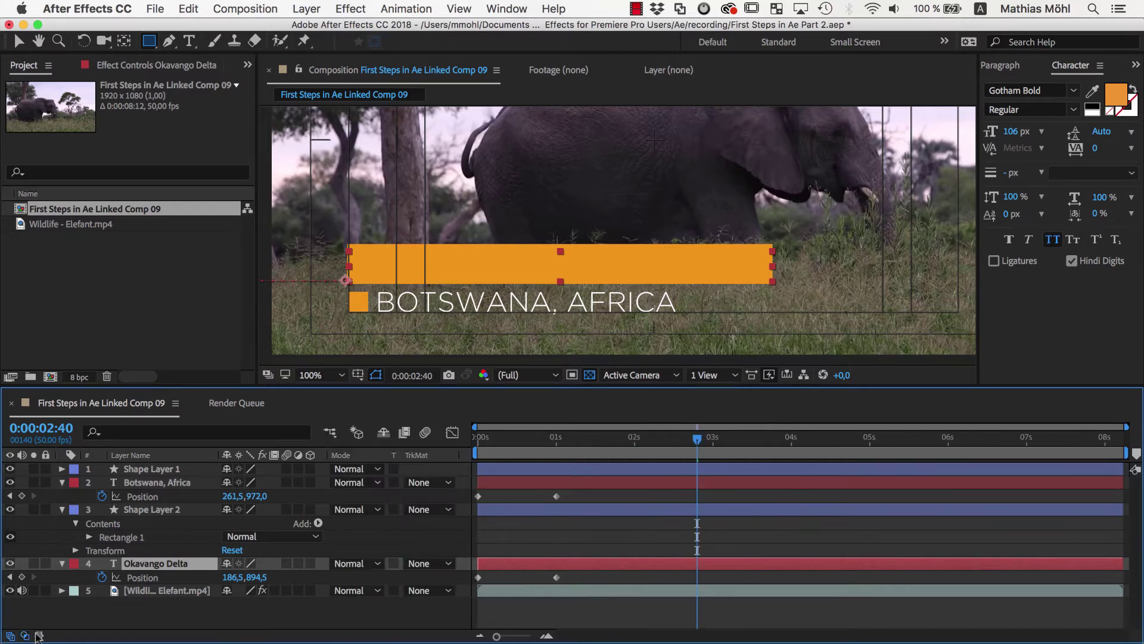
{"action": "left_click", "coordinate": [422, 564]}
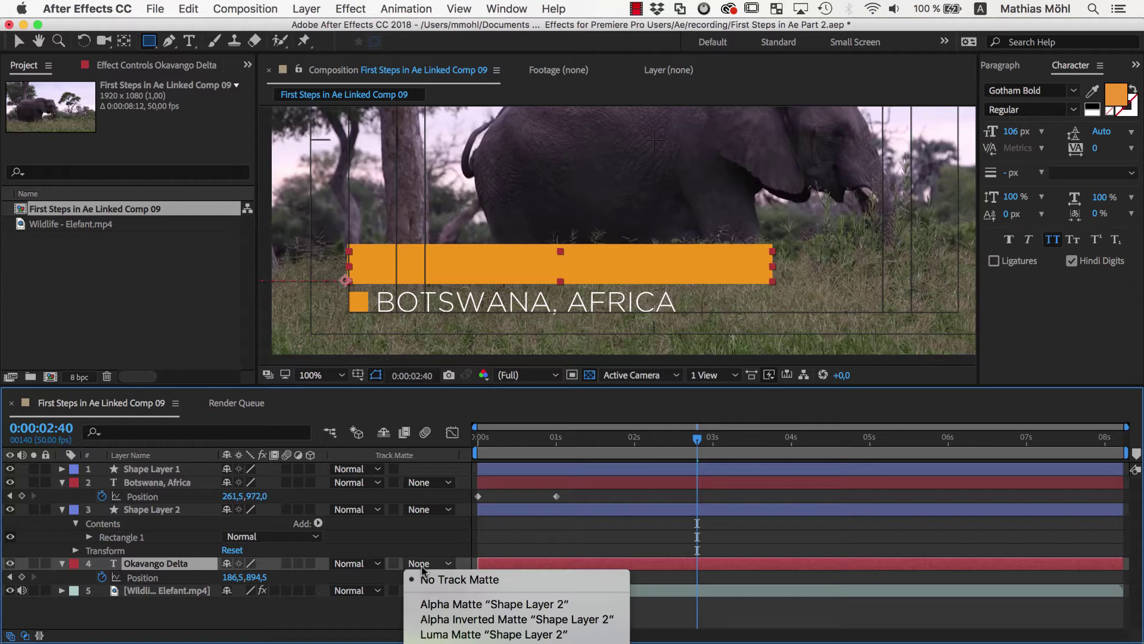
{"action": "left_click", "coordinate": [430, 606]}
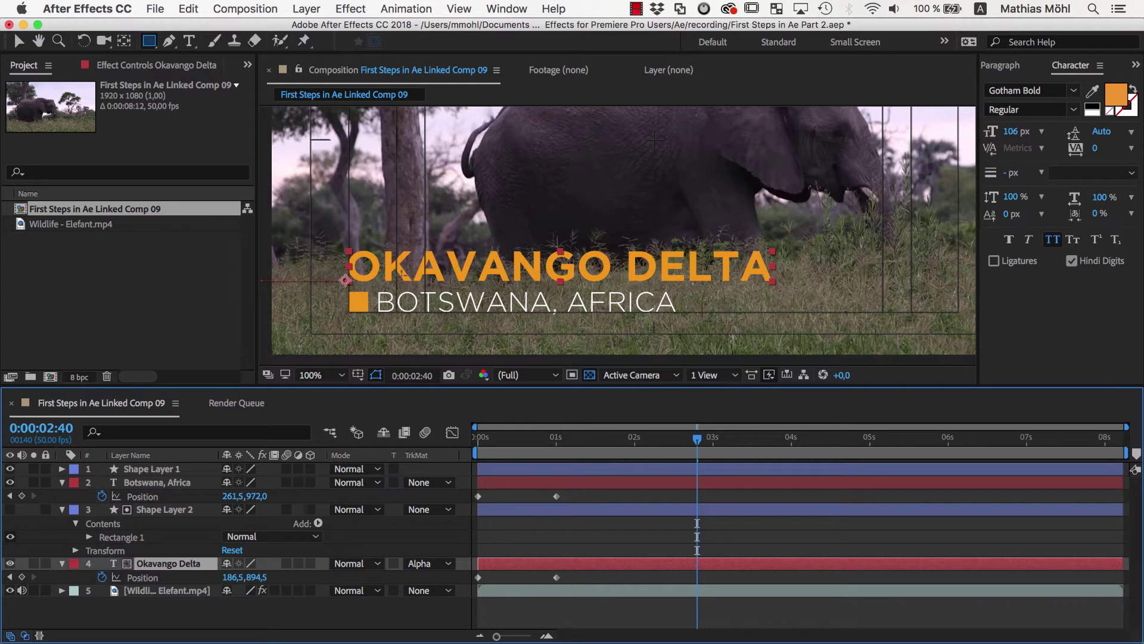
- Hide the Shape Layer 2 matte rectangle and select its layer
{"action": "left_click", "coordinate": [11, 510]}
{"action": "left_click", "coordinate": [11, 510]}
{"action": "left_click", "coordinate": [10, 510]}
{"action": "left_click", "coordinate": [11, 510]}
{"action": "left_click", "coordinate": [160, 512]}
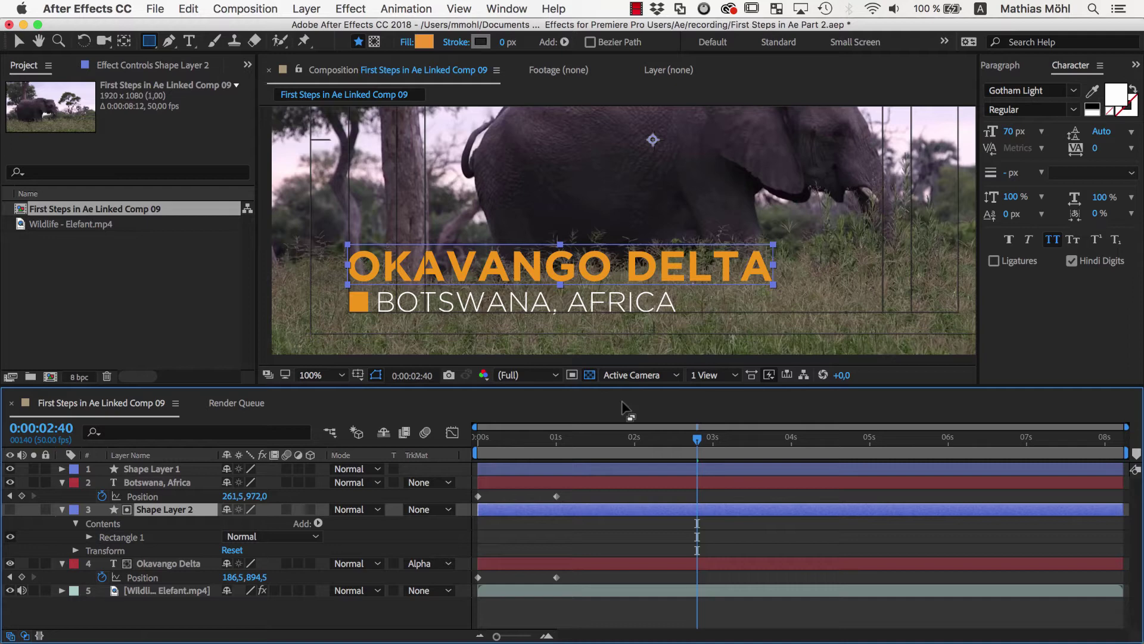
- At 0:00:00:19, shift the matte rectangle right past the D so only 'ELTA' shows
{"action": "left_click_drag", "start_coordinate": [697, 441], "coordinate": [507, 442]}
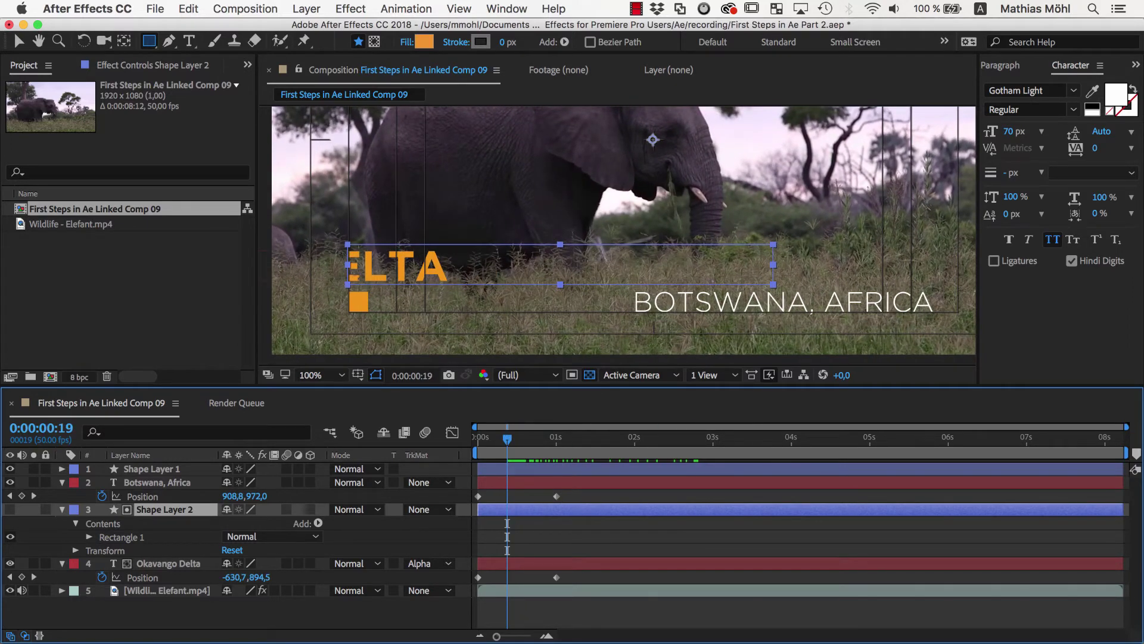
{"action": "key", "text": "v"}
{"action": "left_click_drag", "start_coordinate": [441, 247], "coordinate": [363, 250]}
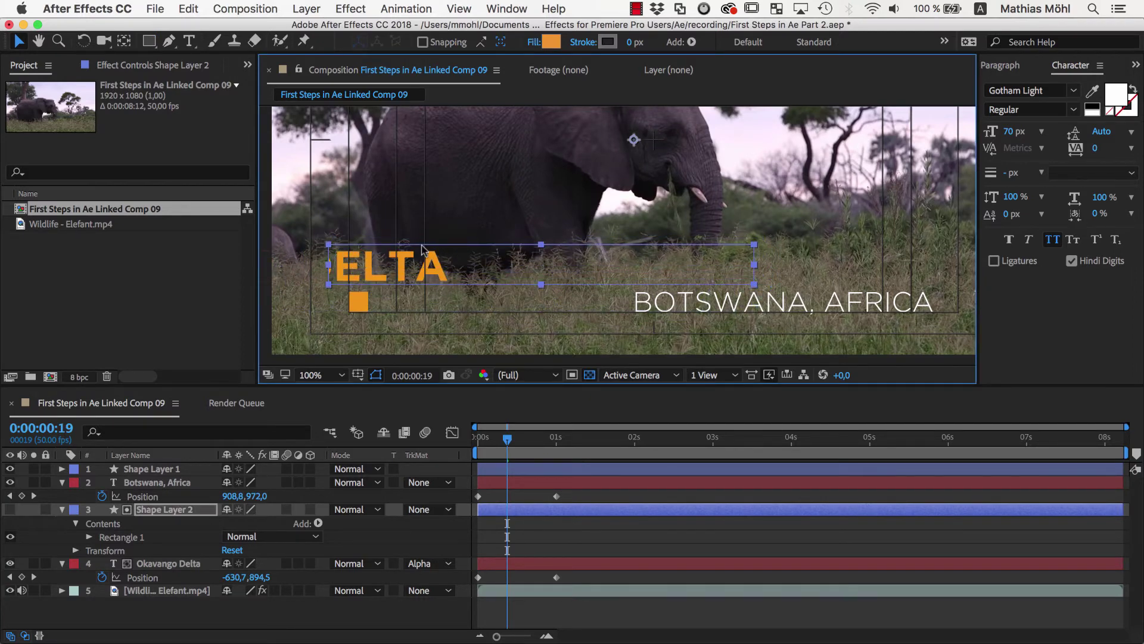
{"action": "scroll", "coordinate": [360, 266], "scroll_direction": "up", "scroll_amount": 4}
{"action": "scroll", "coordinate": [361, 265], "scroll_direction": "down", "scroll_amount": 5}
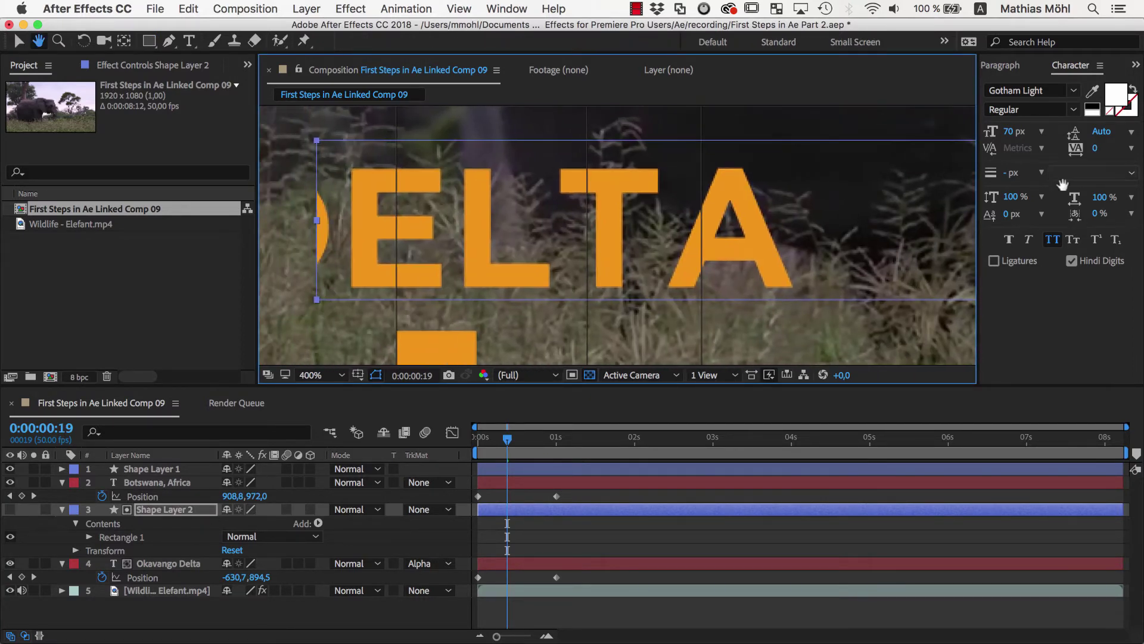
{"action": "left_click_drag", "start_coordinate": [337, 146], "coordinate": [419, 153]}
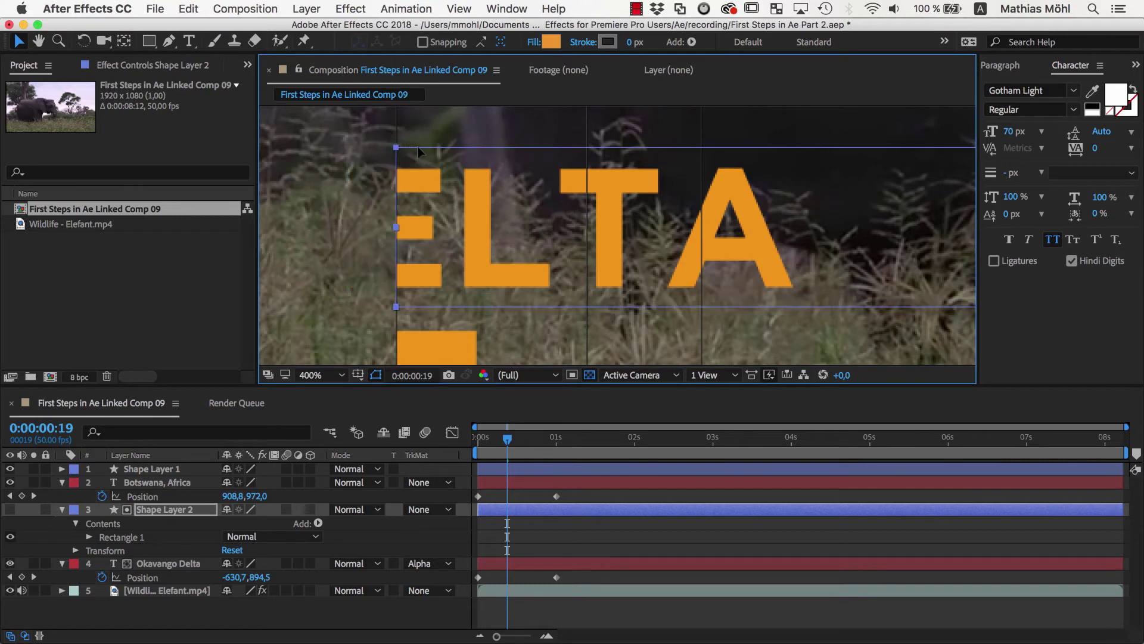
- Return the viewer to full frame and preview the title sliding in behind the matte
{"action": "key", "text": "slash"}
{"action": "key", "text": "space"}
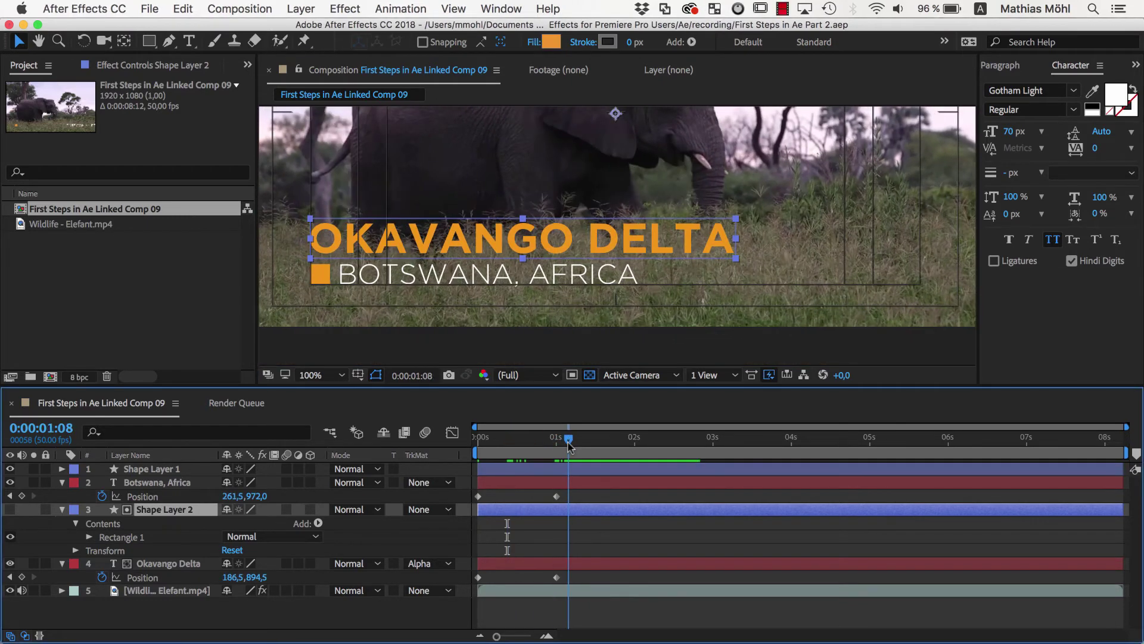
{"action": "key", "text": "space"}
{"action": "left_click", "coordinate": [283, 613]}
- Draw a right-side rectangle and make Shape Layer 3 BOTSWANA, AFRICA's Alpha Inverted Matte, then preview
{"action": "key", "text": "q"}
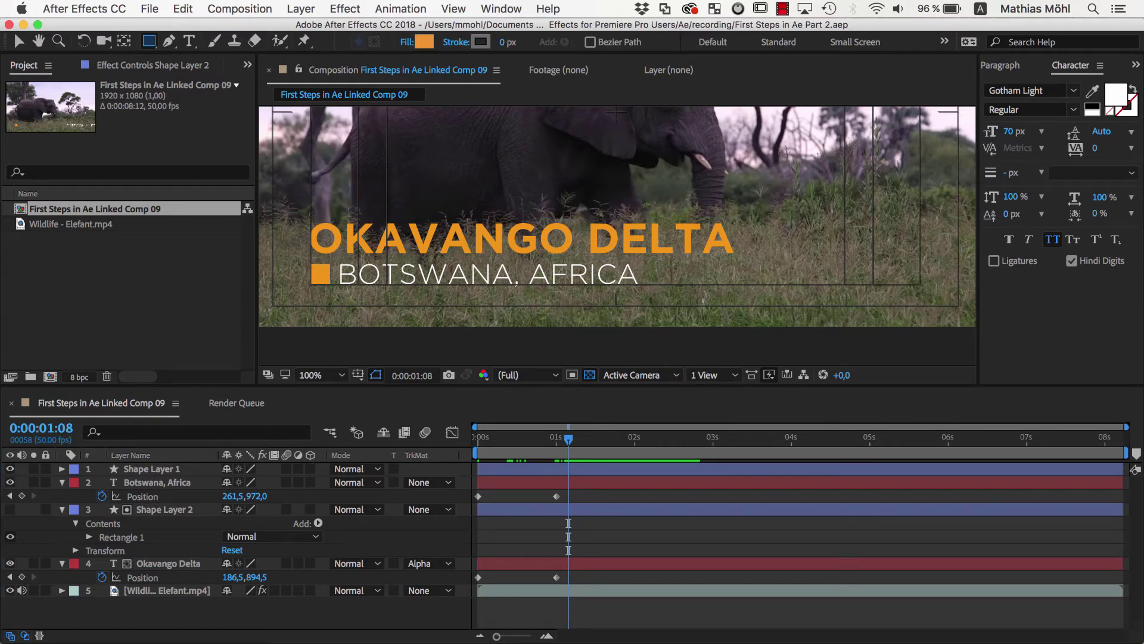
{"action": "left_click_drag", "start_coordinate": [641, 207], "coordinate": [1143, 329]}
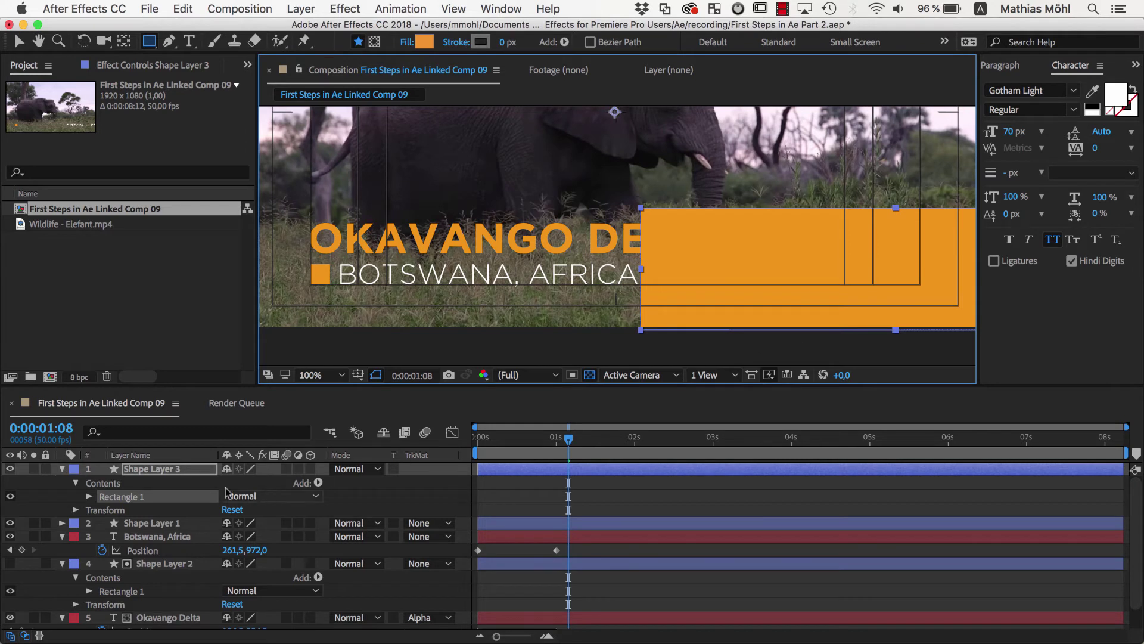
{"action": "left_click_drag", "start_coordinate": [173, 469], "coordinate": [179, 534]}
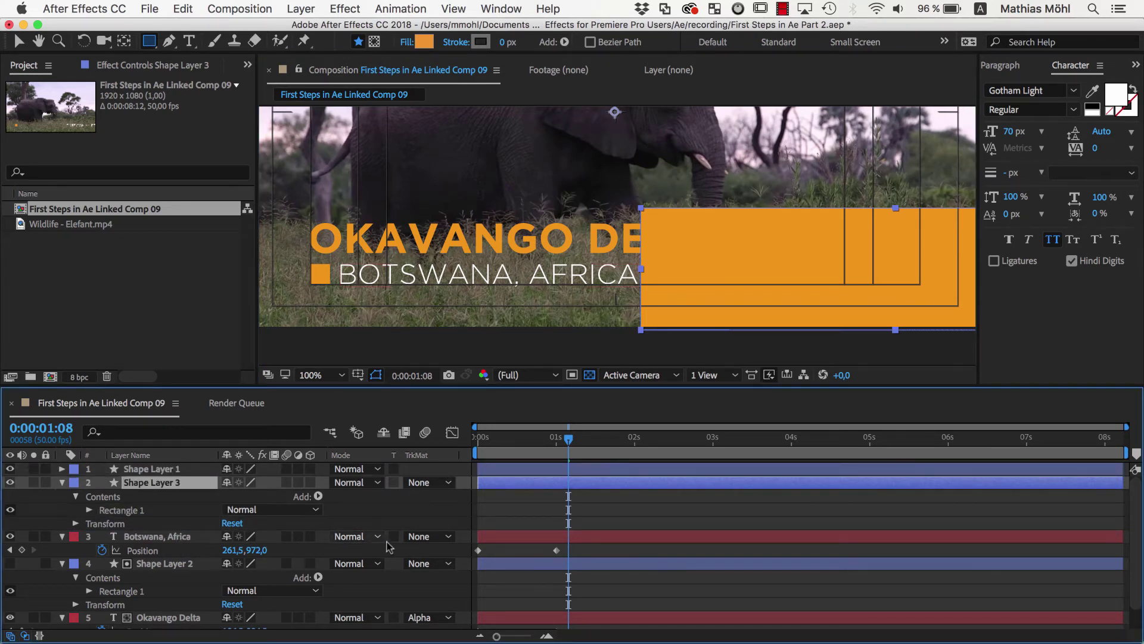
{"action": "left_click", "coordinate": [420, 536]}
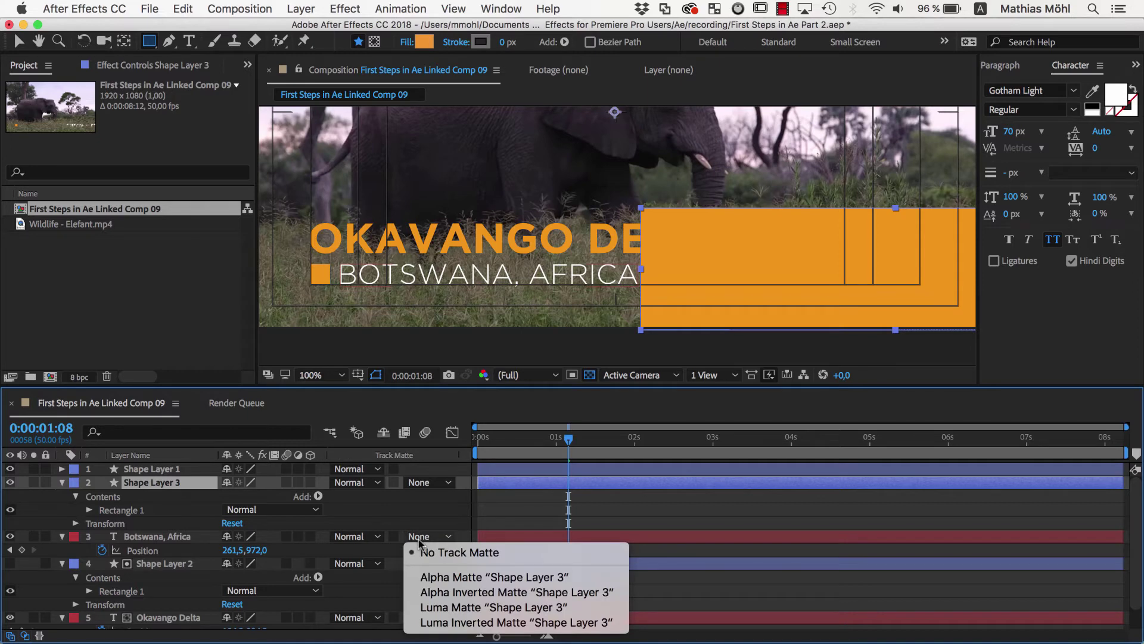
{"action": "left_click", "coordinate": [433, 591]}
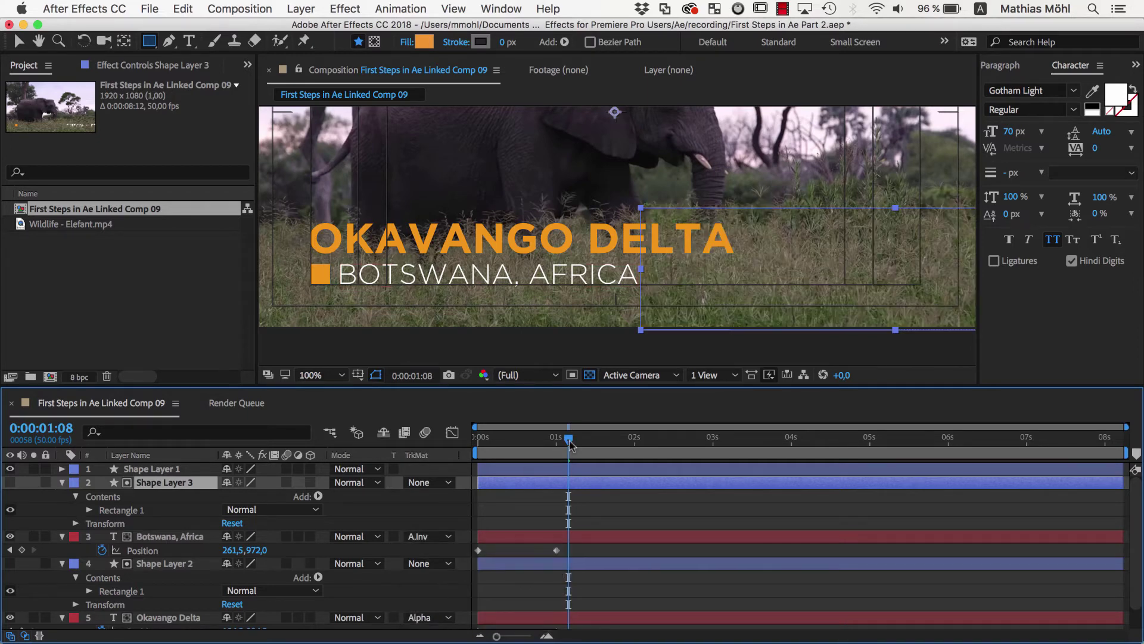
{"action": "left_click_drag", "start_coordinate": [570, 444], "coordinate": [480, 441]}
{"action": "key", "text": "space"}
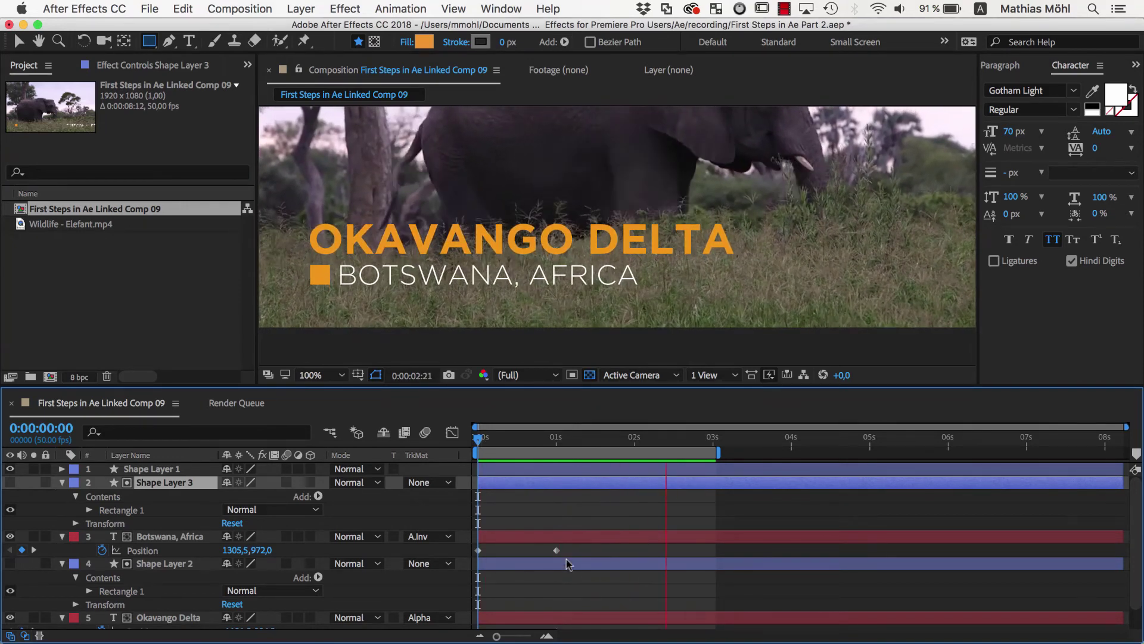
- Stop the preview and open the Squash and Stretch Pro extension panel
{"action": "left_click", "coordinate": [582, 550]}
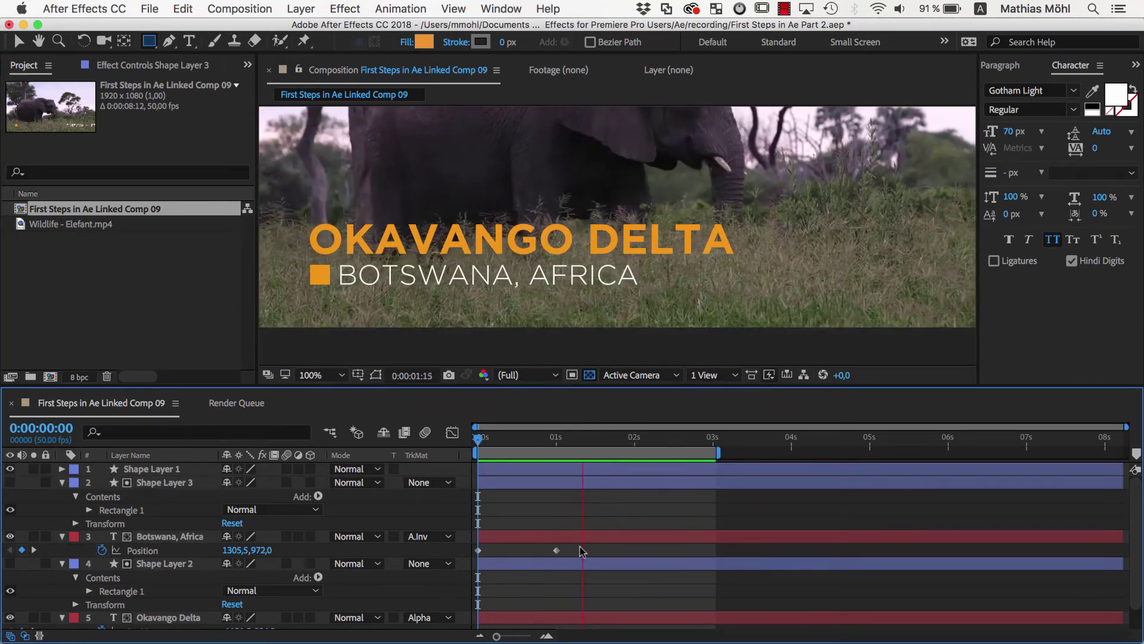
{"action": "key", "text": "space"}
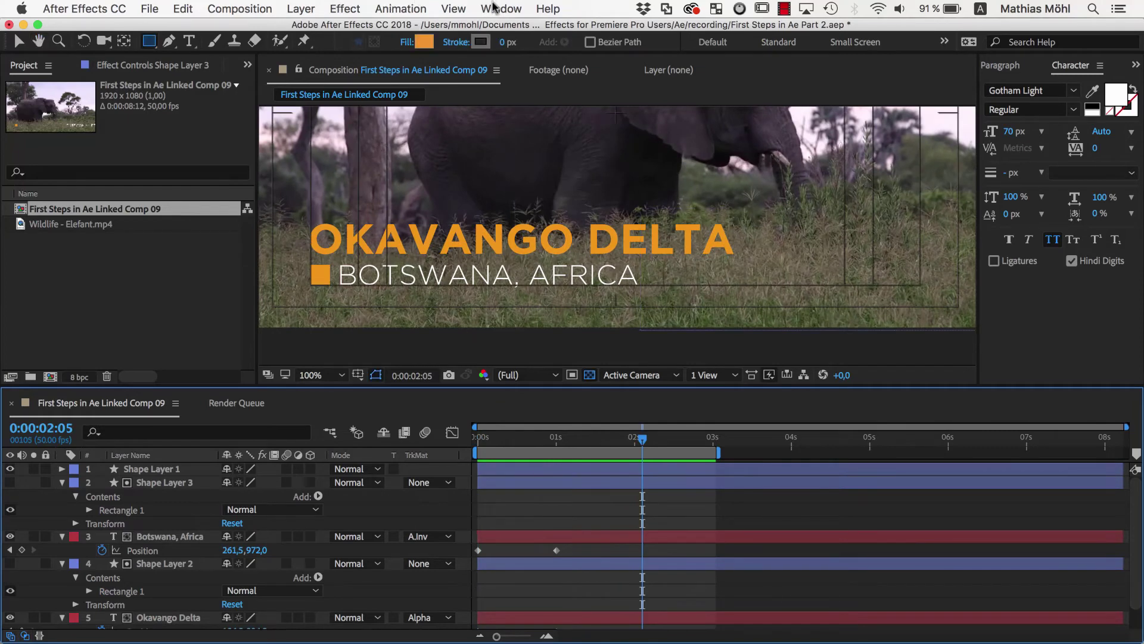
{"action": "left_click", "coordinate": [495, 8]}
{"action": "mouse_move", "coordinate": [522, 94]}
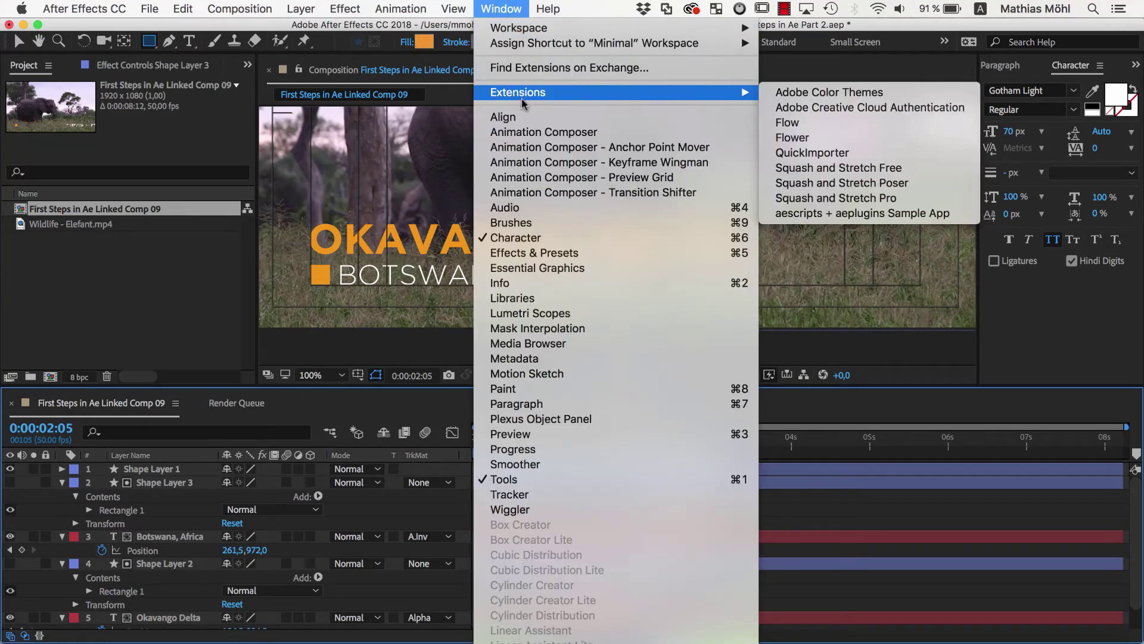
{"action": "left_click", "coordinate": [871, 200]}
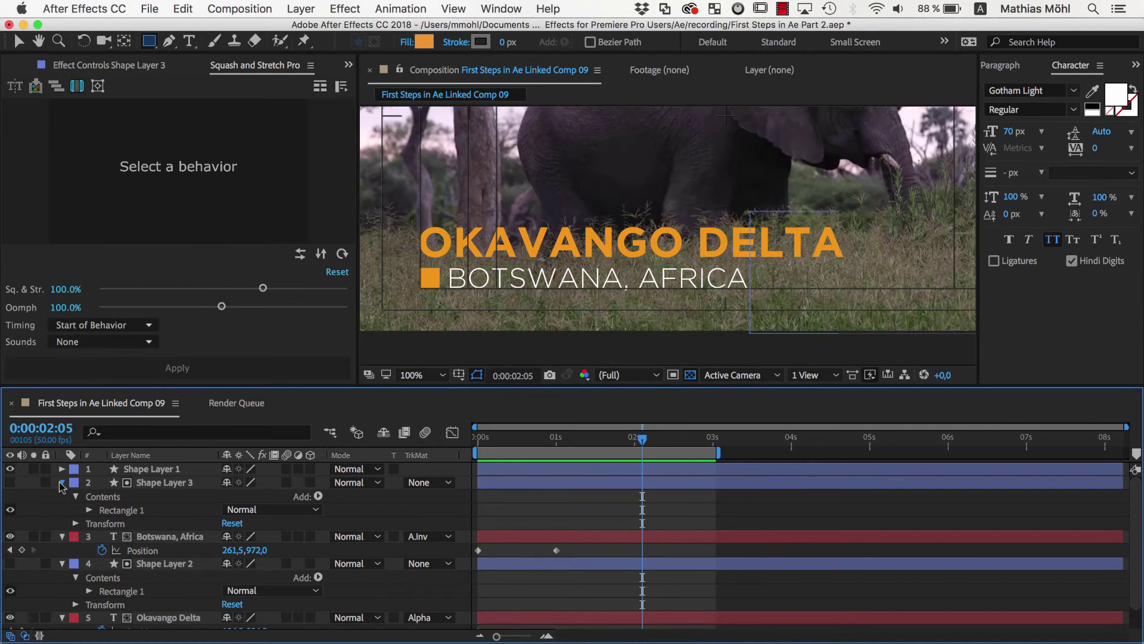
- Collapse both shape layers and delete the Position keyframes from both text layers
{"action": "left_click", "coordinate": [62, 482]}
{"action": "left_click", "coordinate": [62, 524]}
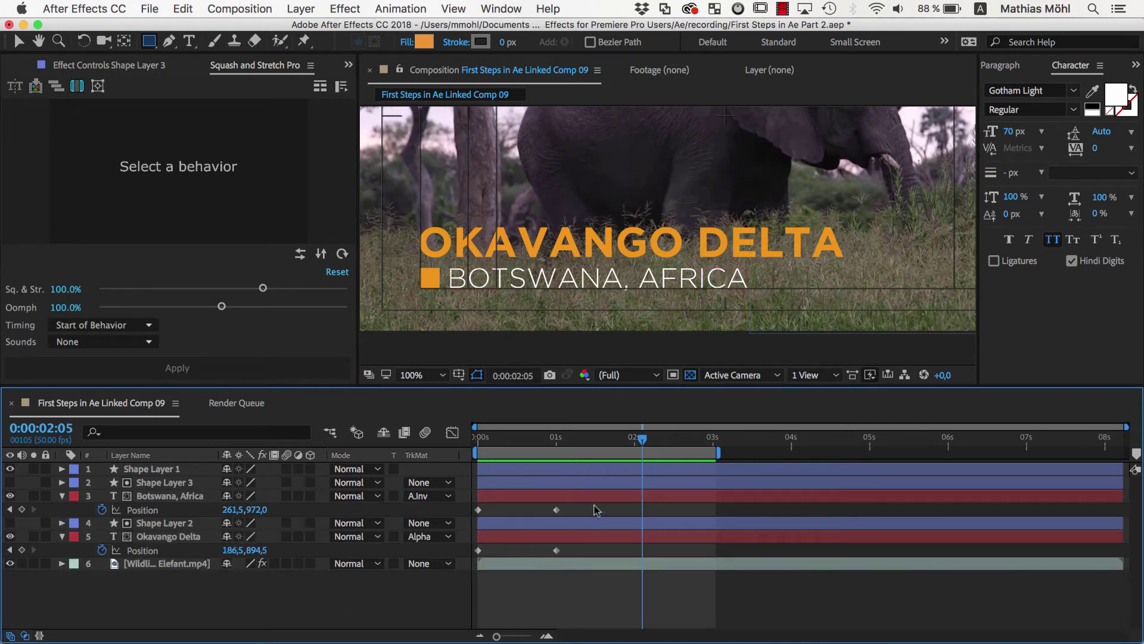
{"action": "left_click_drag", "start_coordinate": [599, 505], "coordinate": [471, 557]}
{"action": "key", "text": "Delete"}
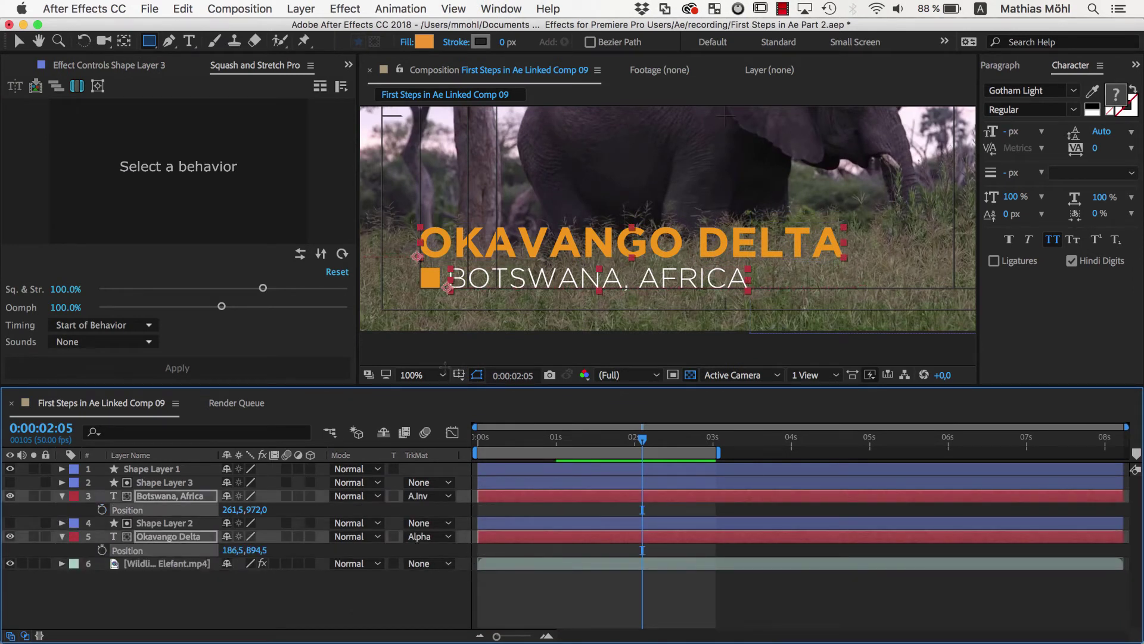
- Browse the Matte Moves Appear presets, ending on Appear Stretching 1 Very Fast
{"action": "left_click", "coordinate": [340, 86]}
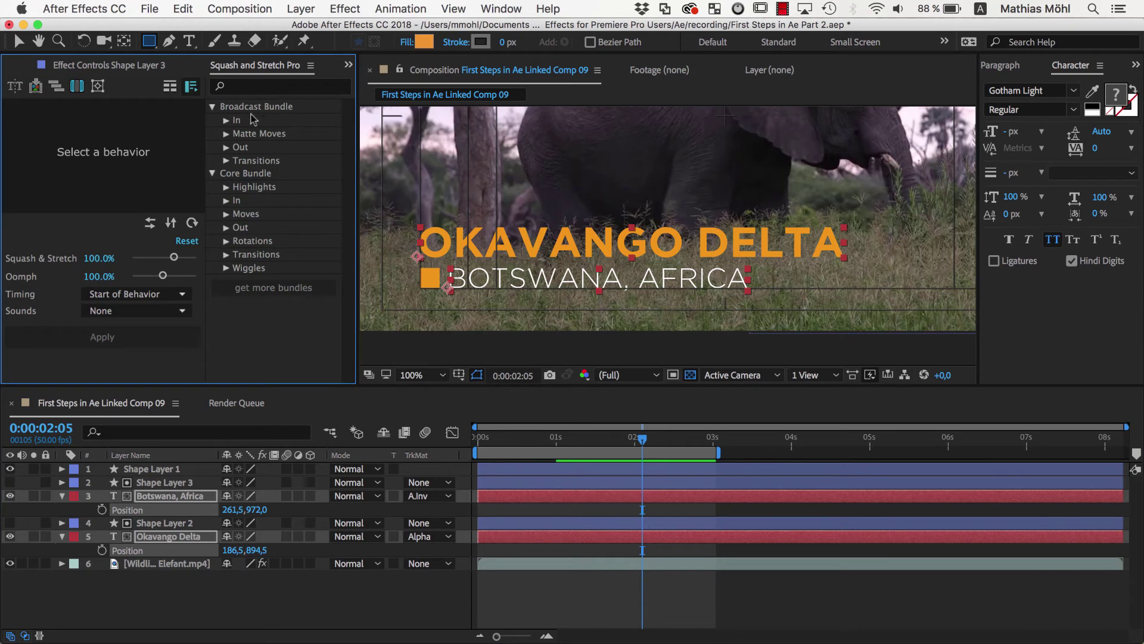
{"action": "left_click", "coordinate": [226, 134]}
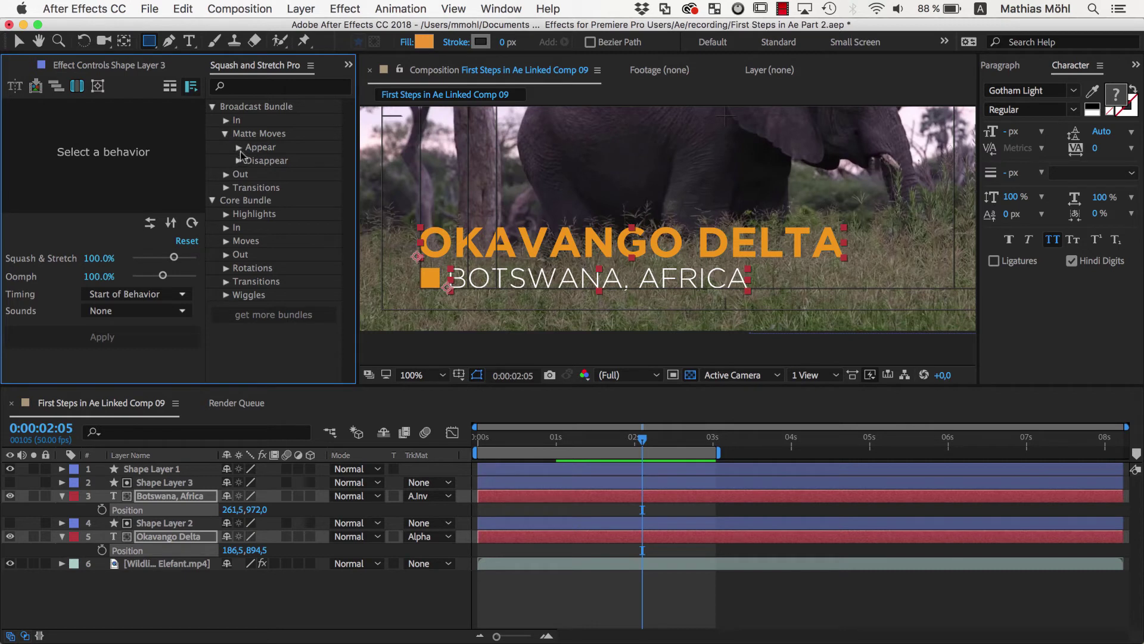
{"action": "left_click", "coordinate": [239, 148]}
{"action": "left_click_drag", "start_coordinate": [357, 145], "coordinate": [464, 144]}
{"action": "scroll", "coordinate": [370, 191], "scroll_direction": "down", "scroll_amount": 5}
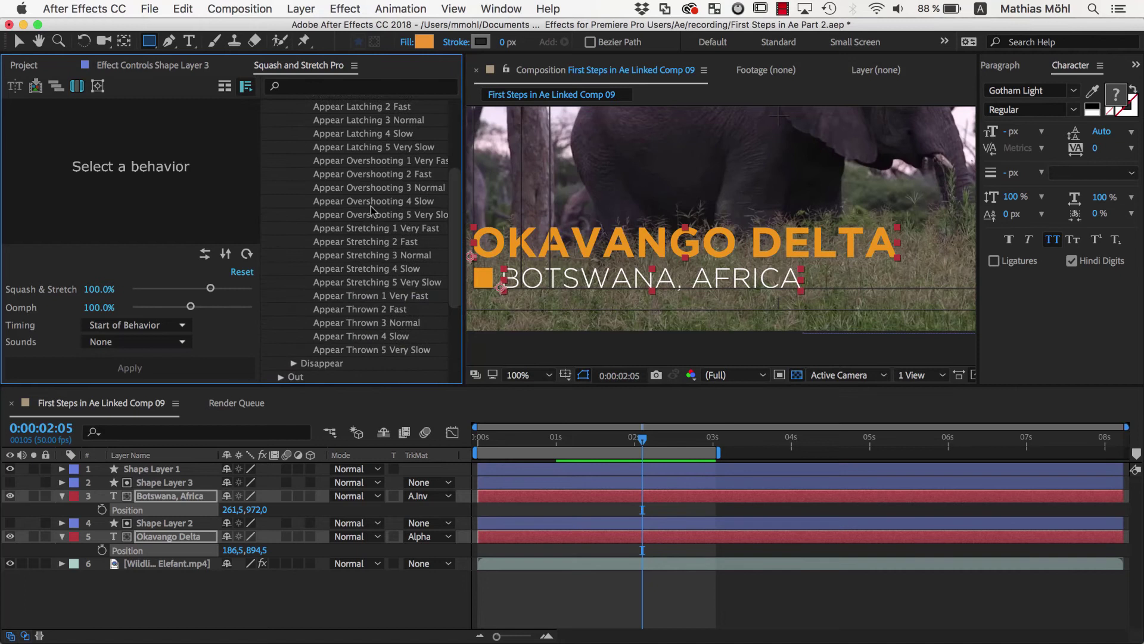
{"action": "left_click", "coordinate": [368, 162]}
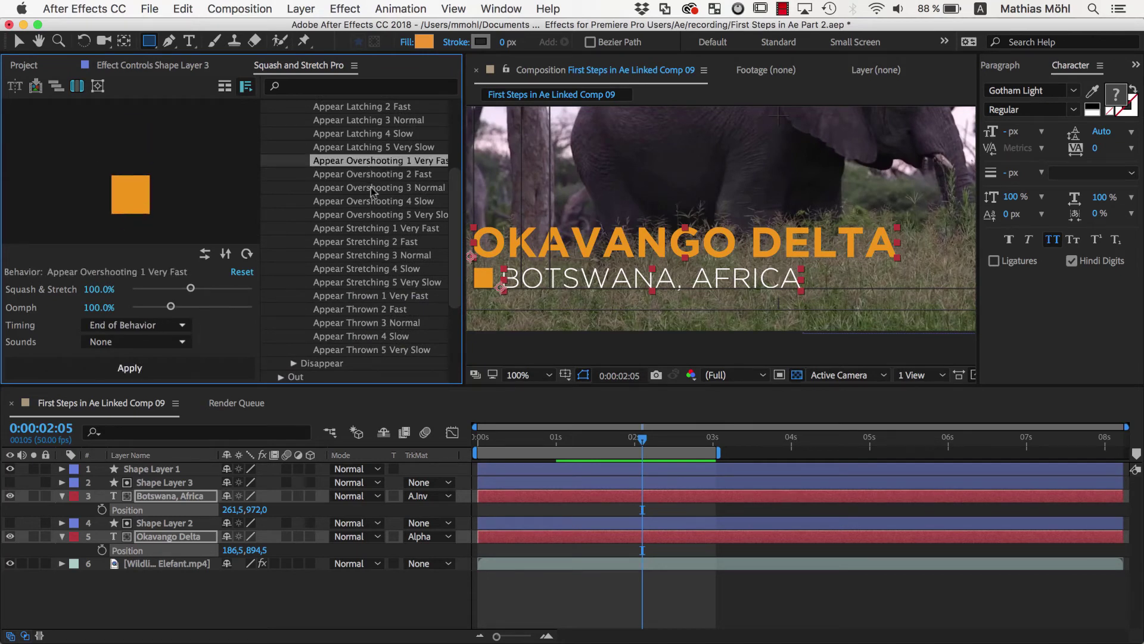
{"action": "left_click", "coordinate": [373, 202]}
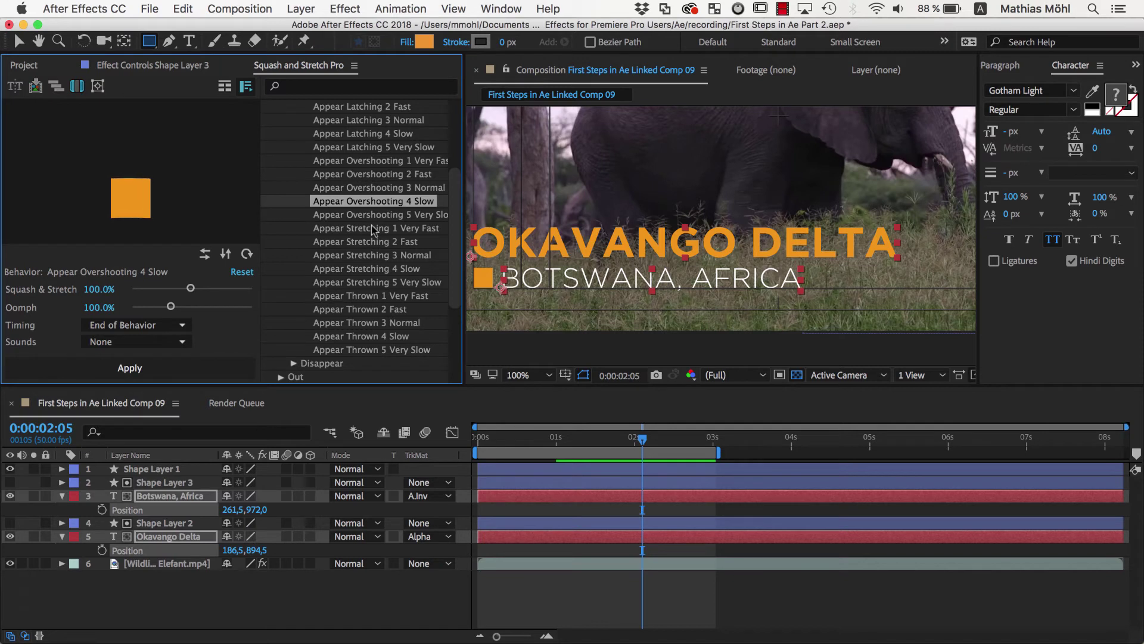
{"action": "left_click", "coordinate": [373, 229]}
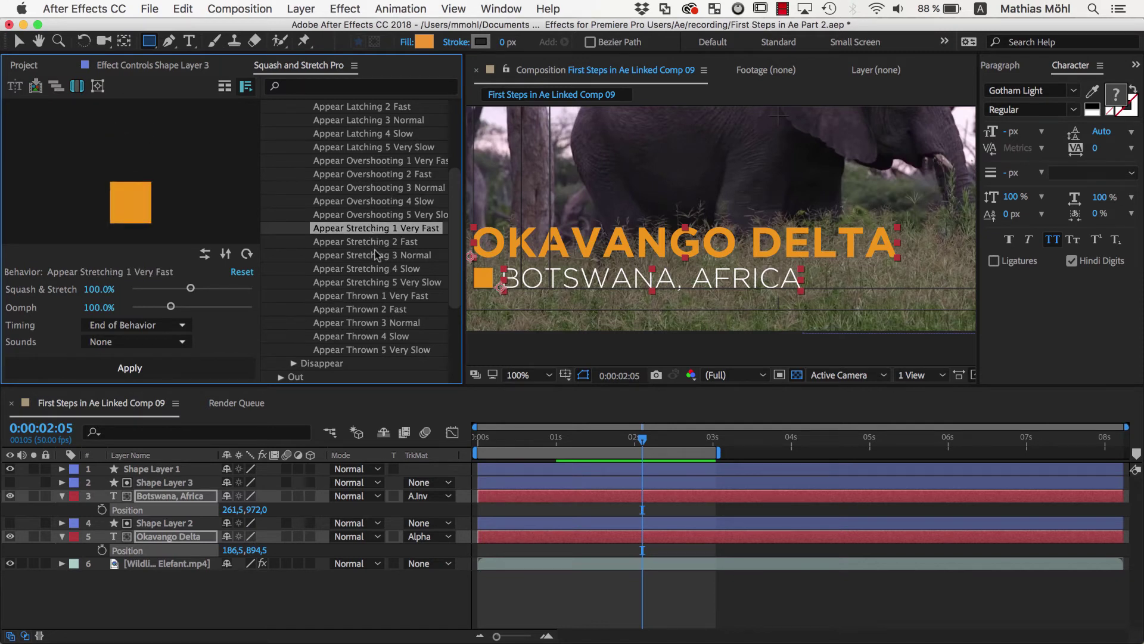
- Choose Appear Thrown 3 Normal and rotate its throw to enter from the left
{"action": "left_click", "coordinate": [380, 297]}
{"action": "left_click", "coordinate": [381, 323]}
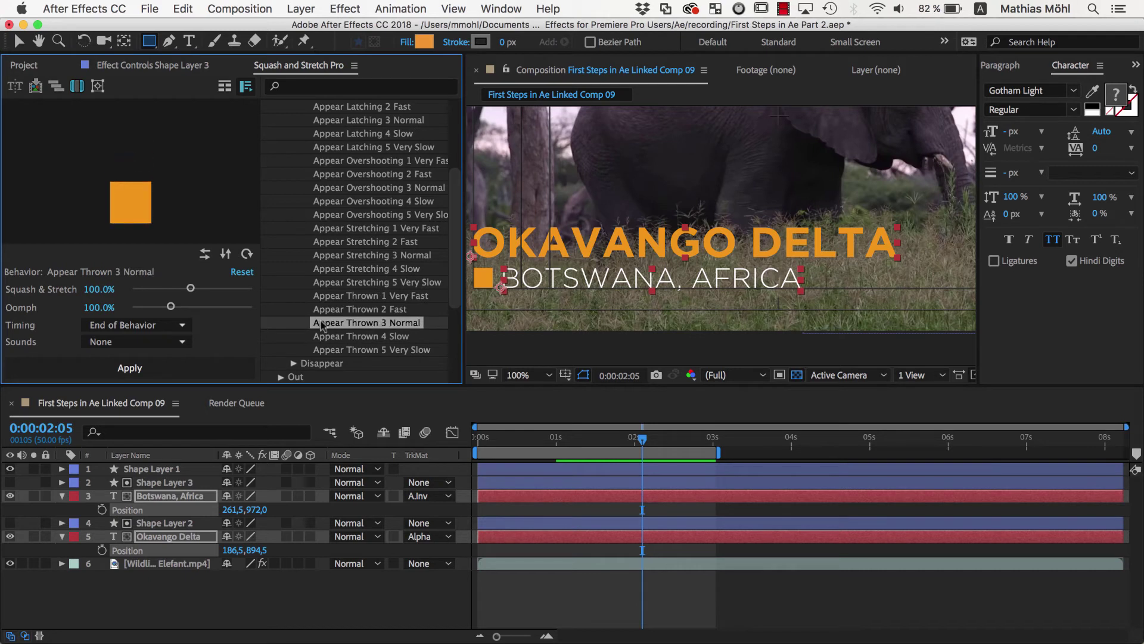
{"action": "left_click", "coordinate": [246, 254]}
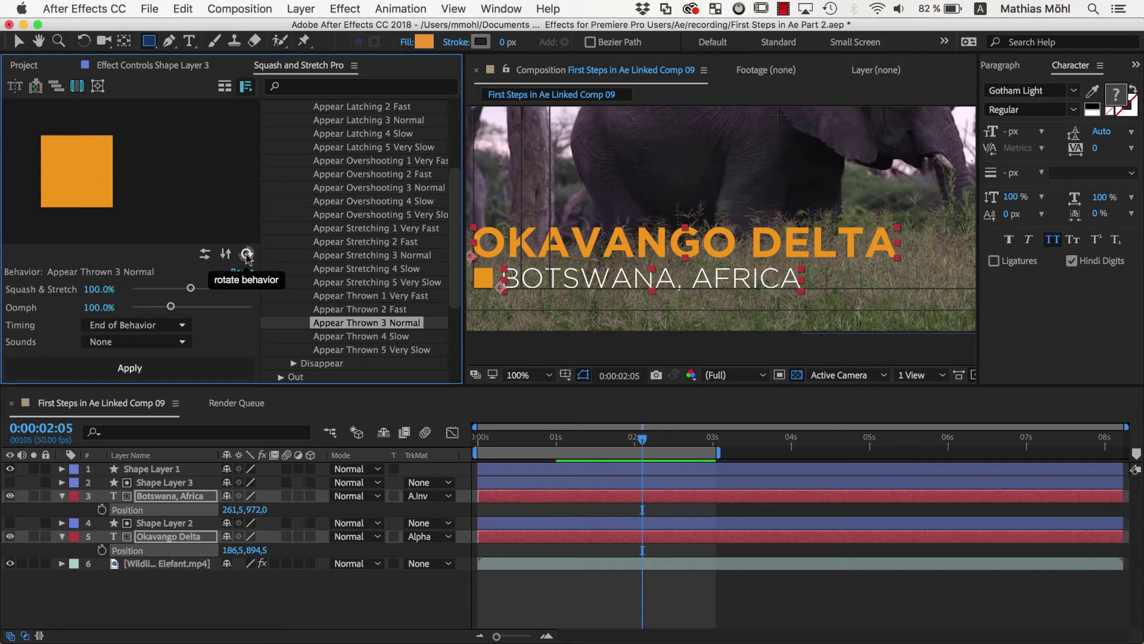
{"action": "left_click", "coordinate": [246, 255]}
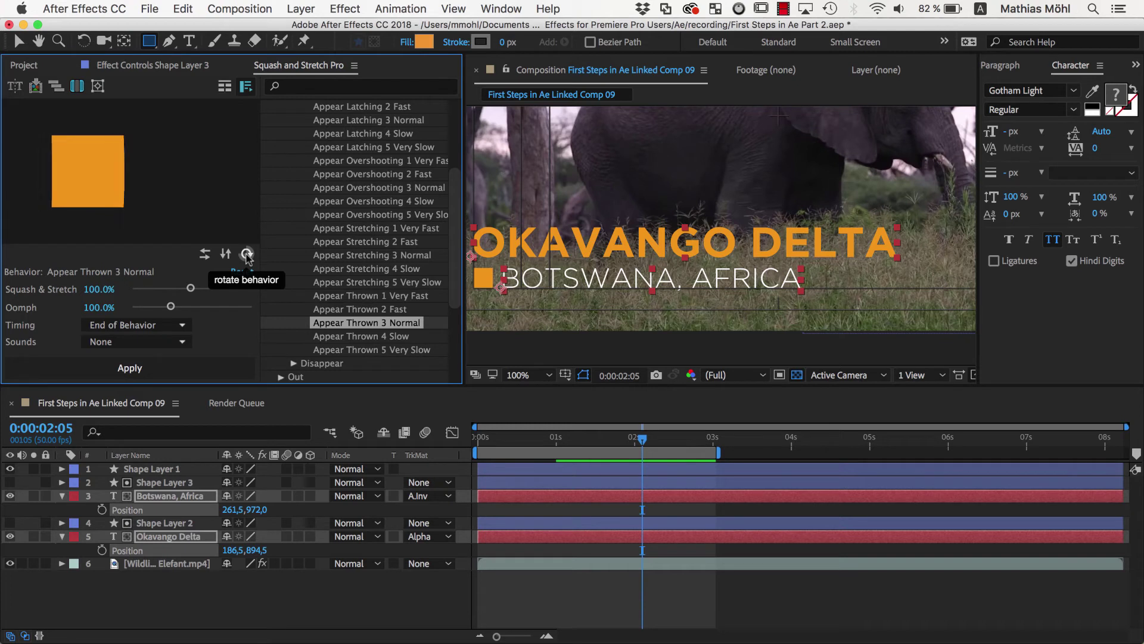
- Fit the work area to the behavior, starting at 0s, with the playhead at 0:00:01:44
{"action": "left_click", "coordinate": [97, 86]}
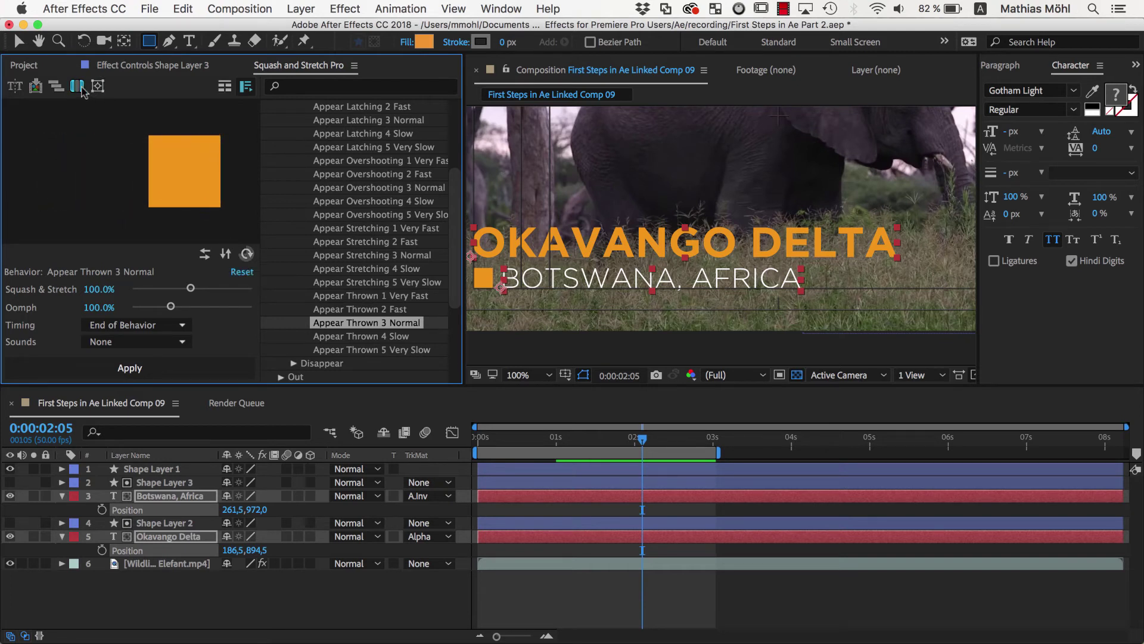
{"action": "left_click", "coordinate": [573, 451]}
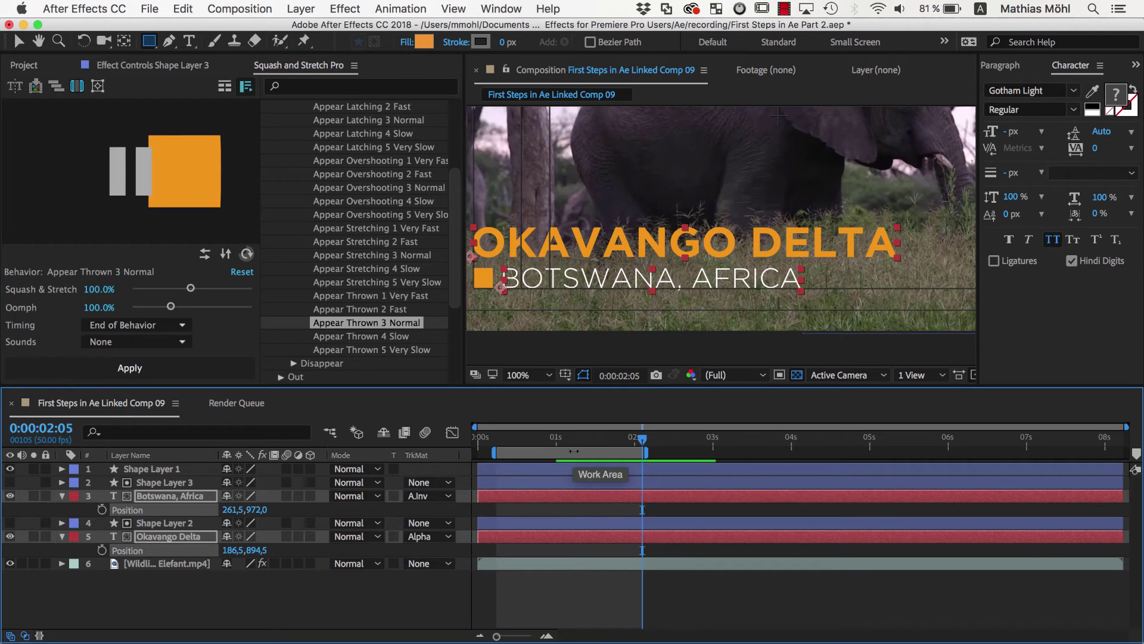
{"action": "left_click_drag", "start_coordinate": [574, 451], "coordinate": [555, 451]}
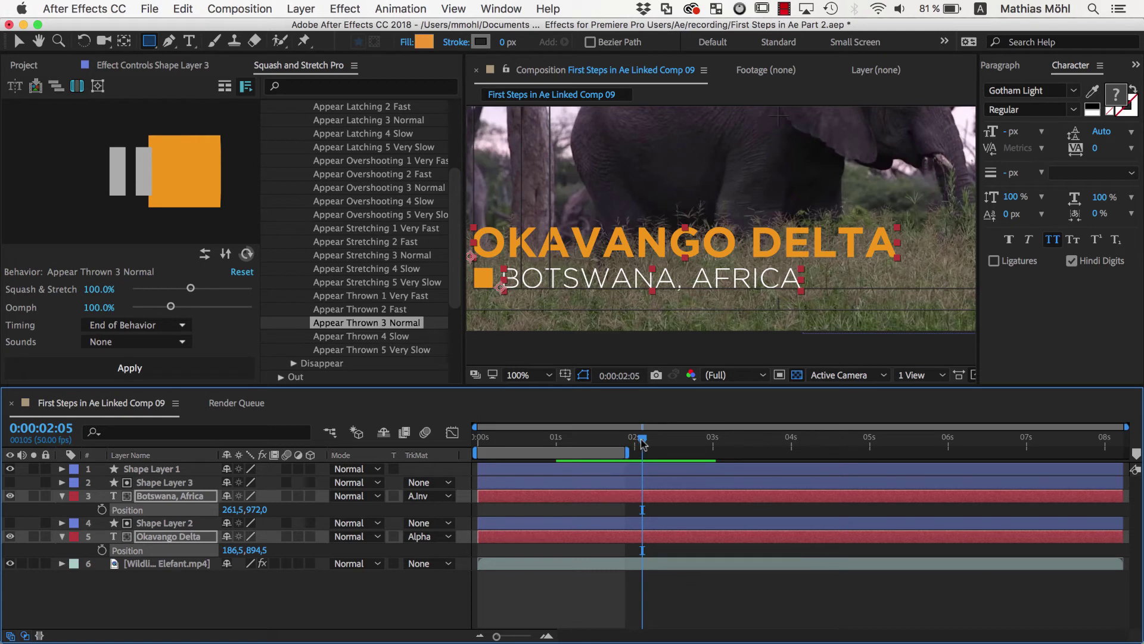
{"action": "left_click_drag", "start_coordinate": [642, 442], "coordinate": [626, 442]}
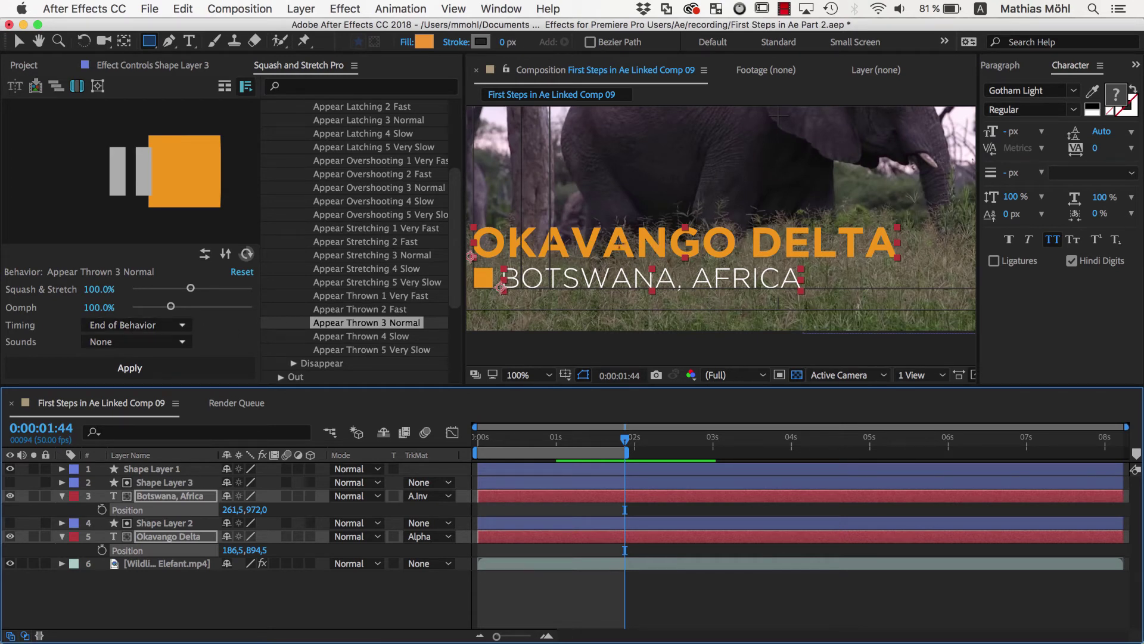
- Apply the thrown behavior to Okavango Delta without splitting it into characters
{"action": "left_click", "coordinate": [252, 583]}
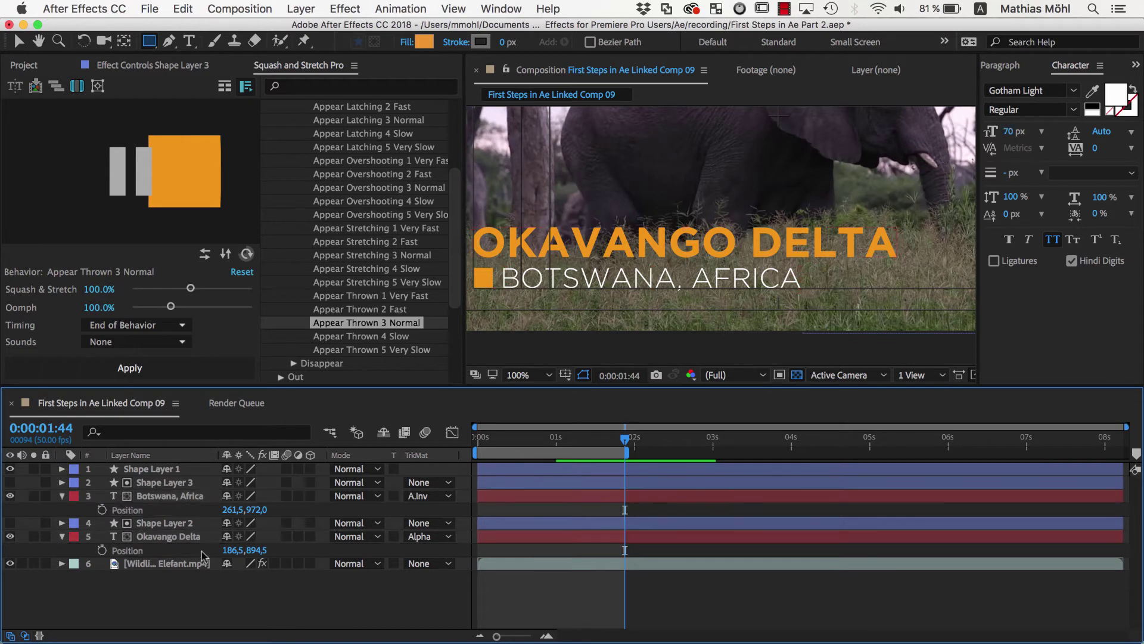
{"action": "left_click", "coordinate": [192, 537]}
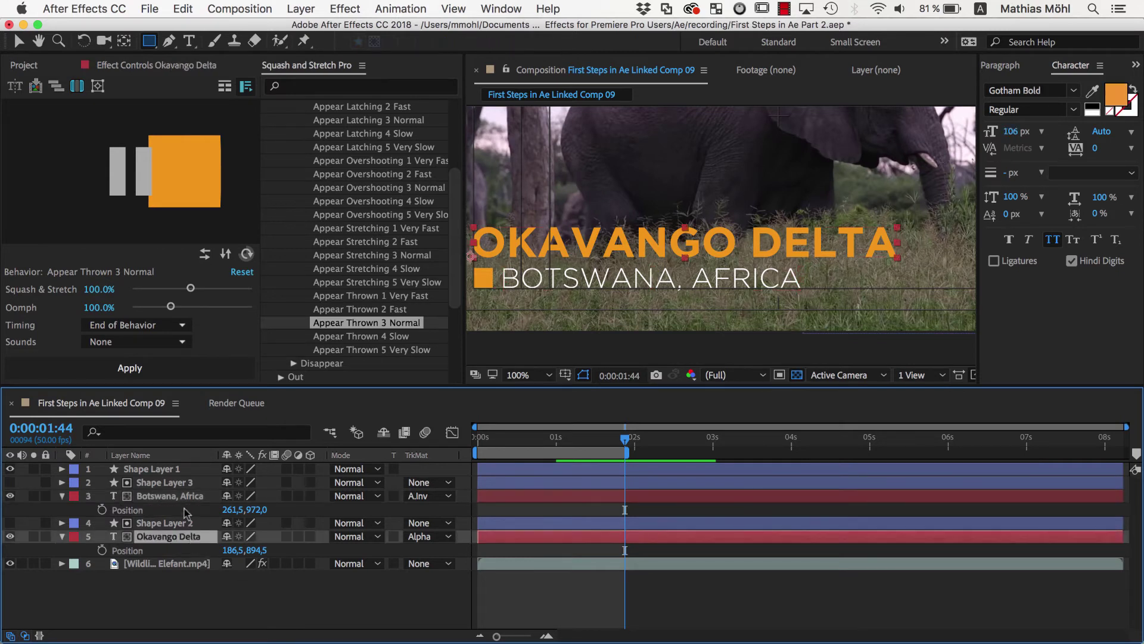
{"action": "left_click", "coordinate": [156, 365]}
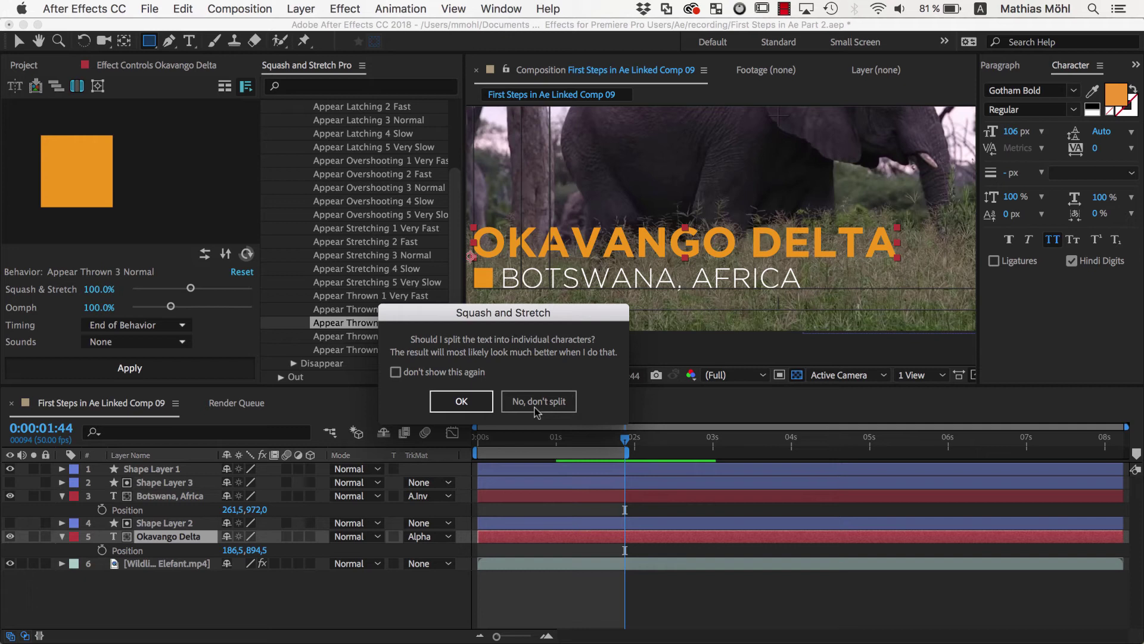
{"action": "left_click", "coordinate": [537, 401]}
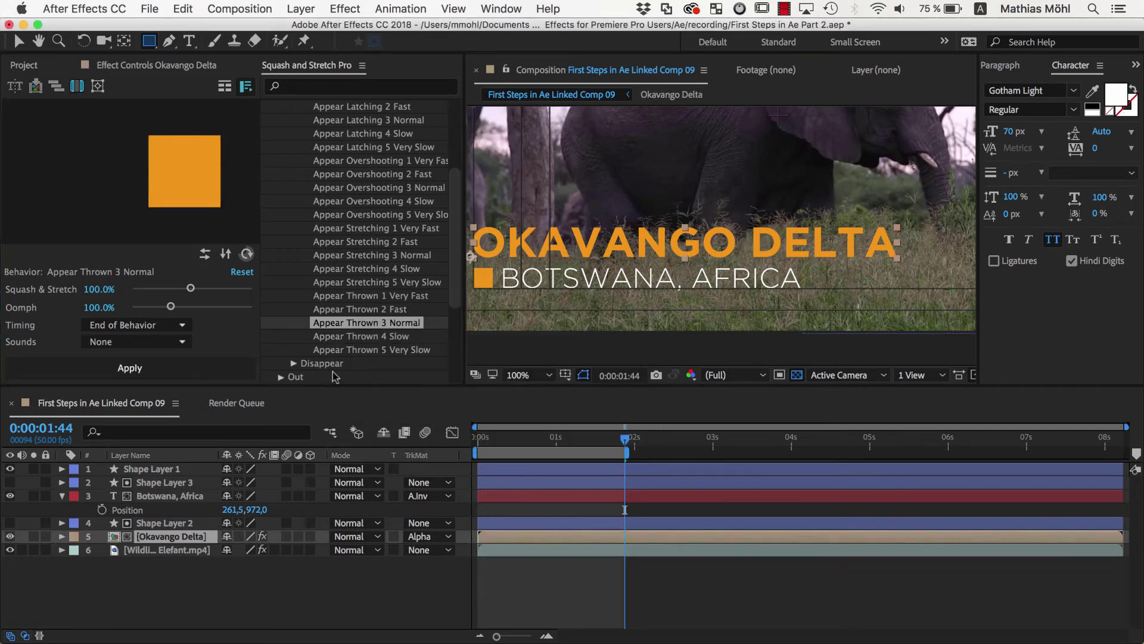
{"action": "left_click", "coordinate": [247, 255]}
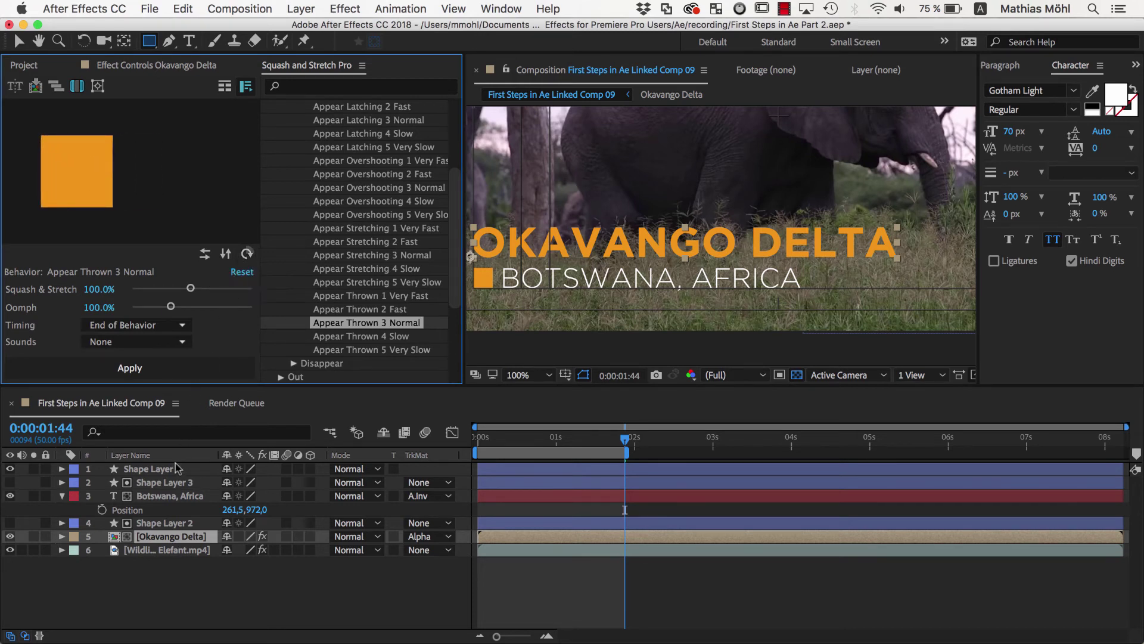
- Apply it to Botswana, Africa with Friction High sounds, without splitting the text
{"action": "left_click", "coordinate": [172, 496]}
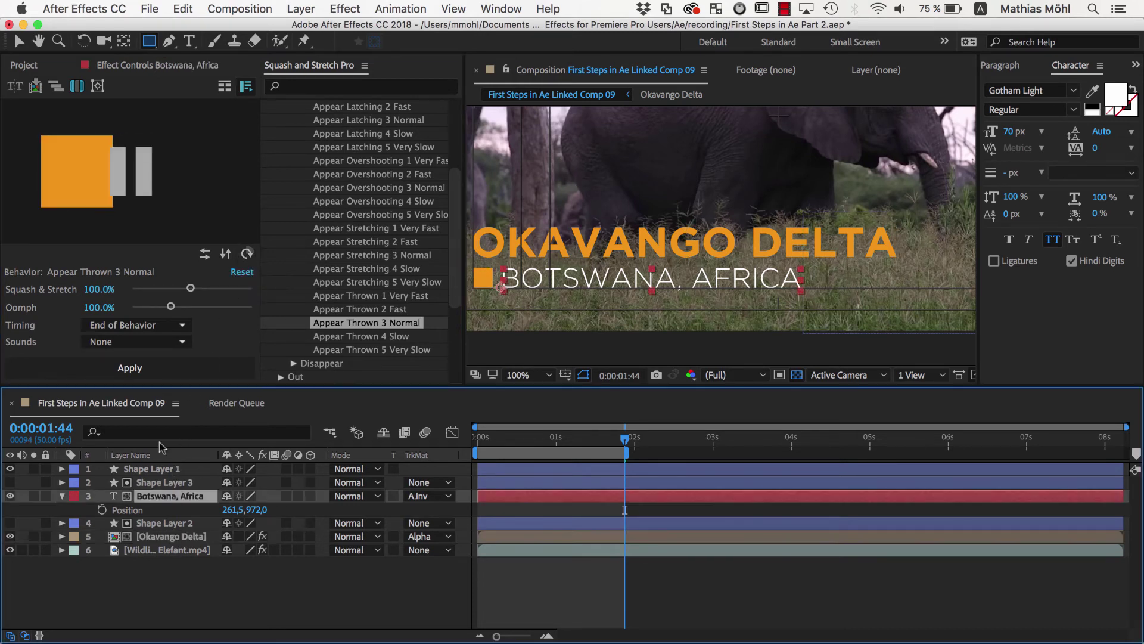
{"action": "left_click", "coordinate": [156, 342]}
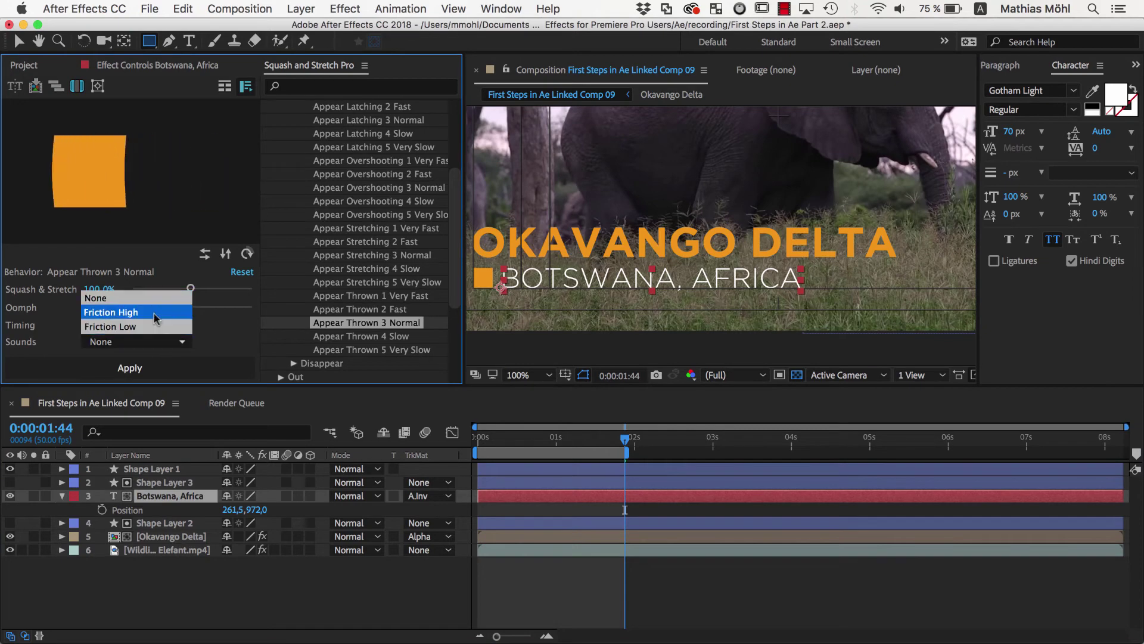
{"action": "left_click", "coordinate": [156, 318]}
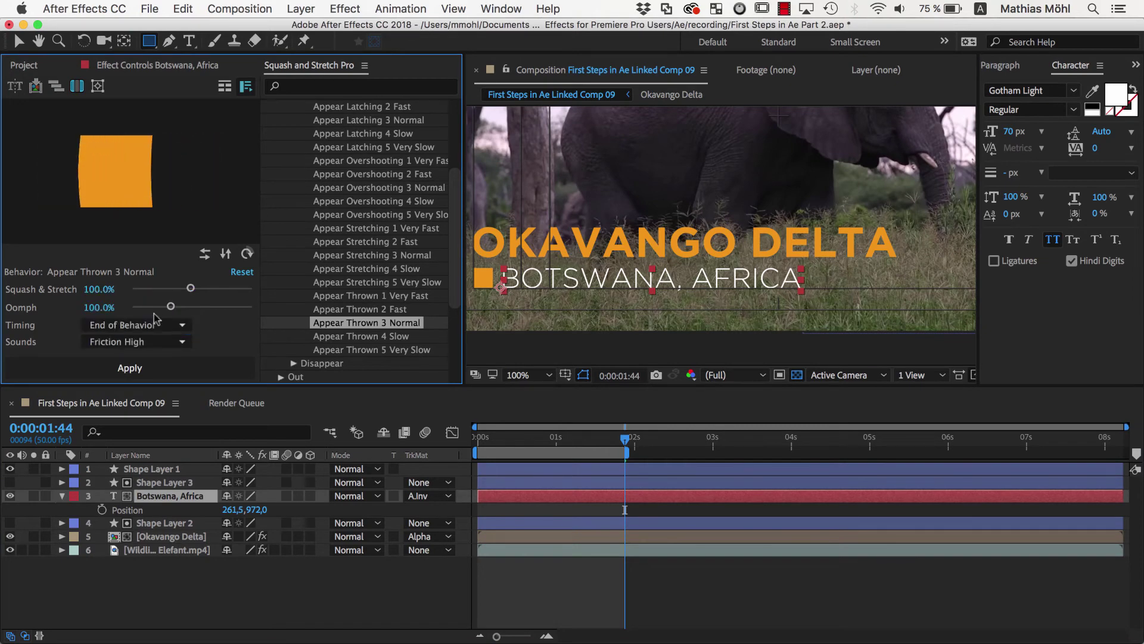
{"action": "left_click", "coordinate": [156, 370]}
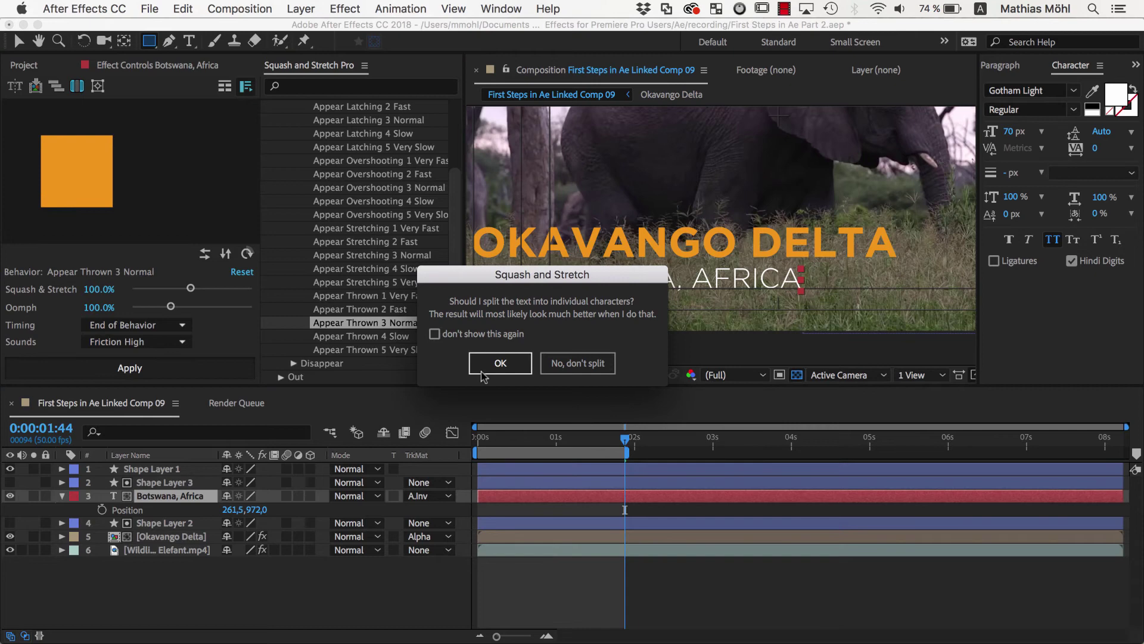
{"action": "left_click", "coordinate": [554, 364]}
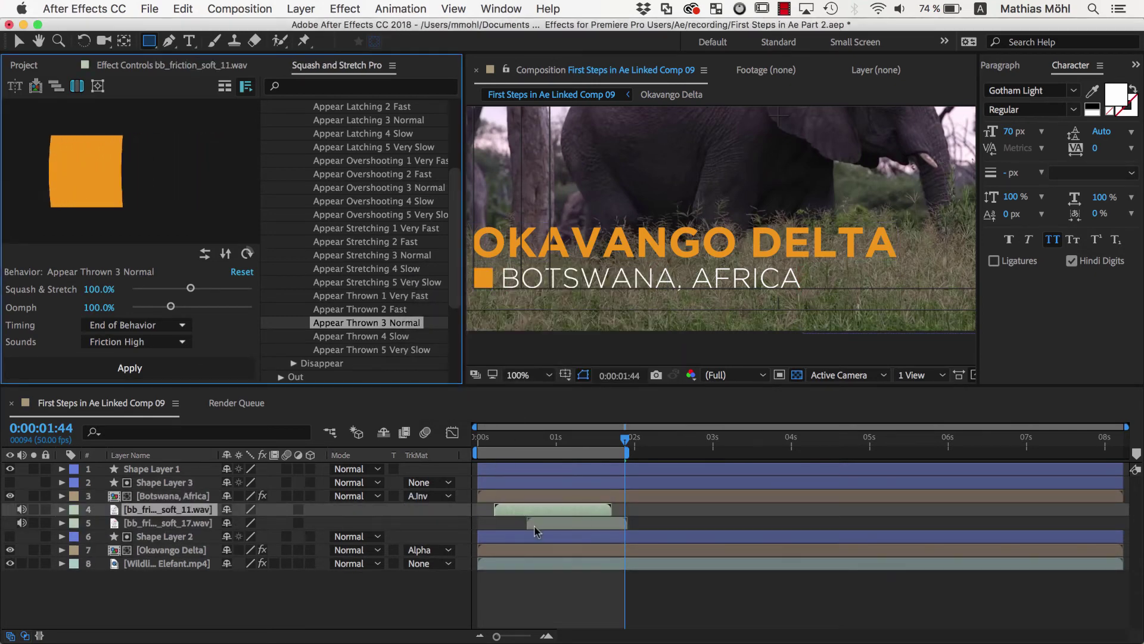
- Preview from the start, reveal Shape Layer 1's contents and select the small orange square
{"action": "left_click", "coordinate": [680, 536]}
{"action": "key", "text": "Home"}
{"action": "key", "text": "space"}
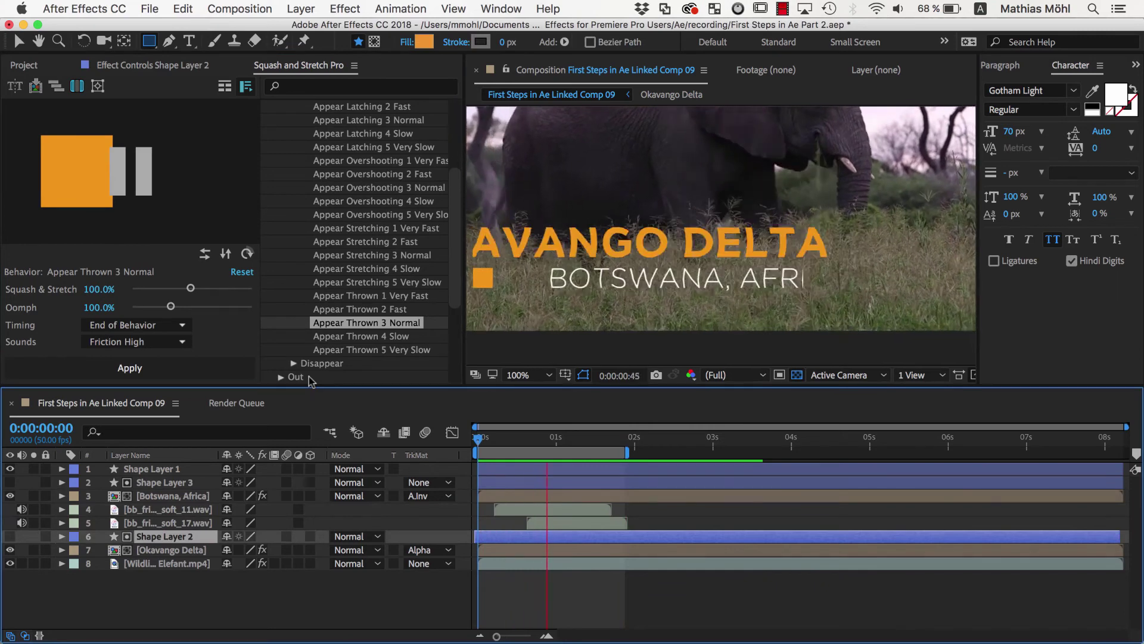
{"action": "key", "text": "space"}
{"action": "key", "text": "v"}
{"action": "key", "text": "super+grave"}
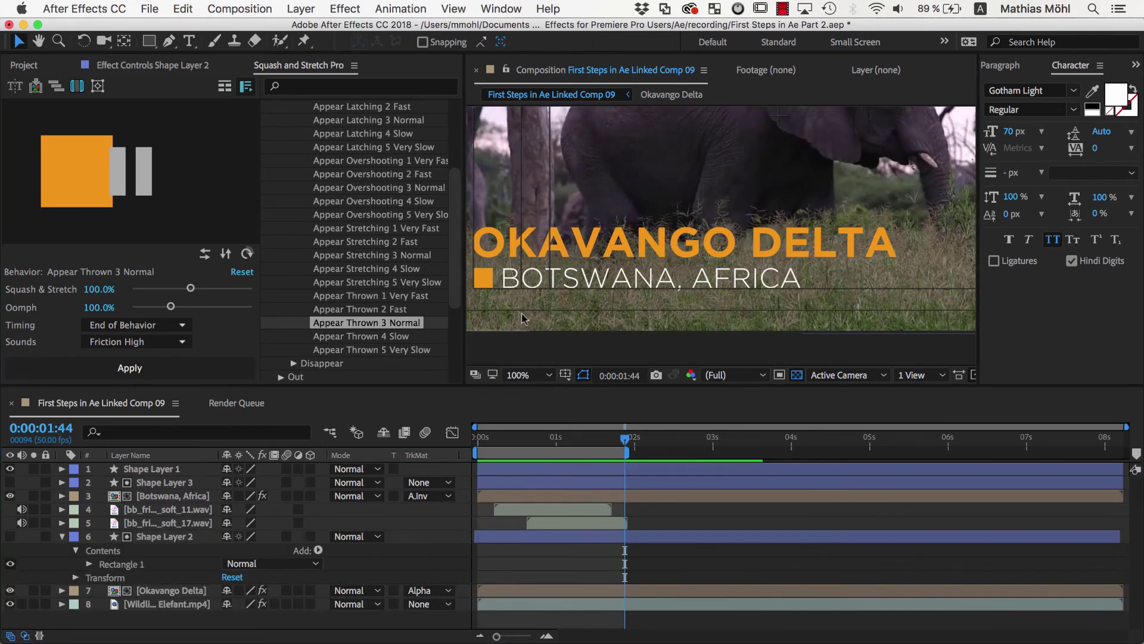
{"action": "left_click", "coordinate": [487, 278]}
- Search 'rotate scale' and apply Rotate Scale in 1 Fast to the square
{"action": "left_click", "coordinate": [353, 86]}
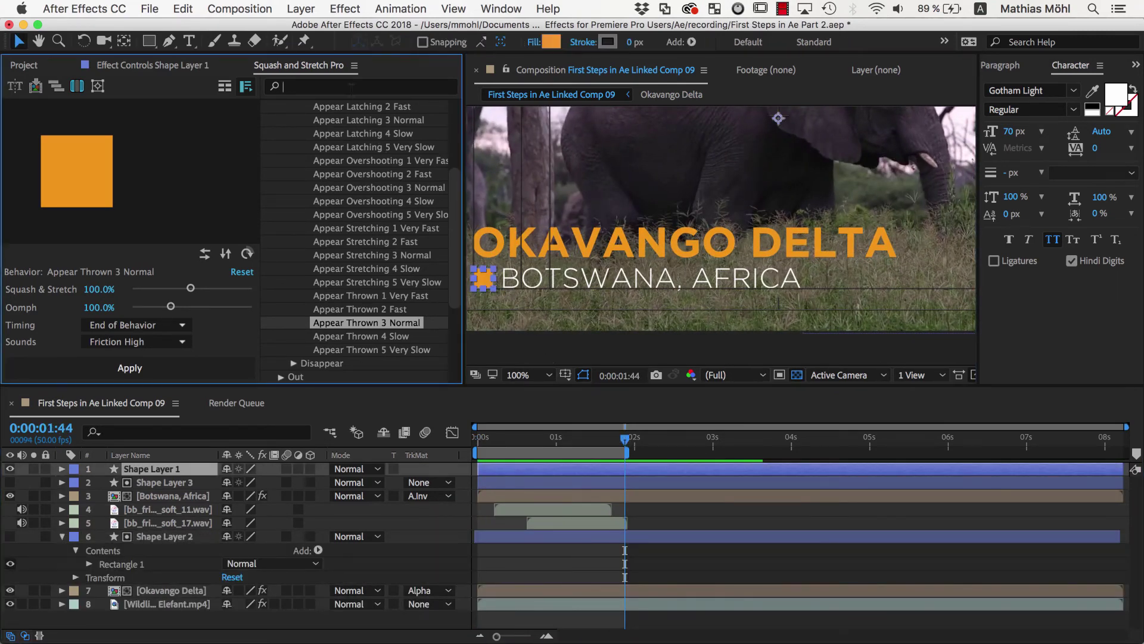
{"action": "type", "text": "rotate scale"}
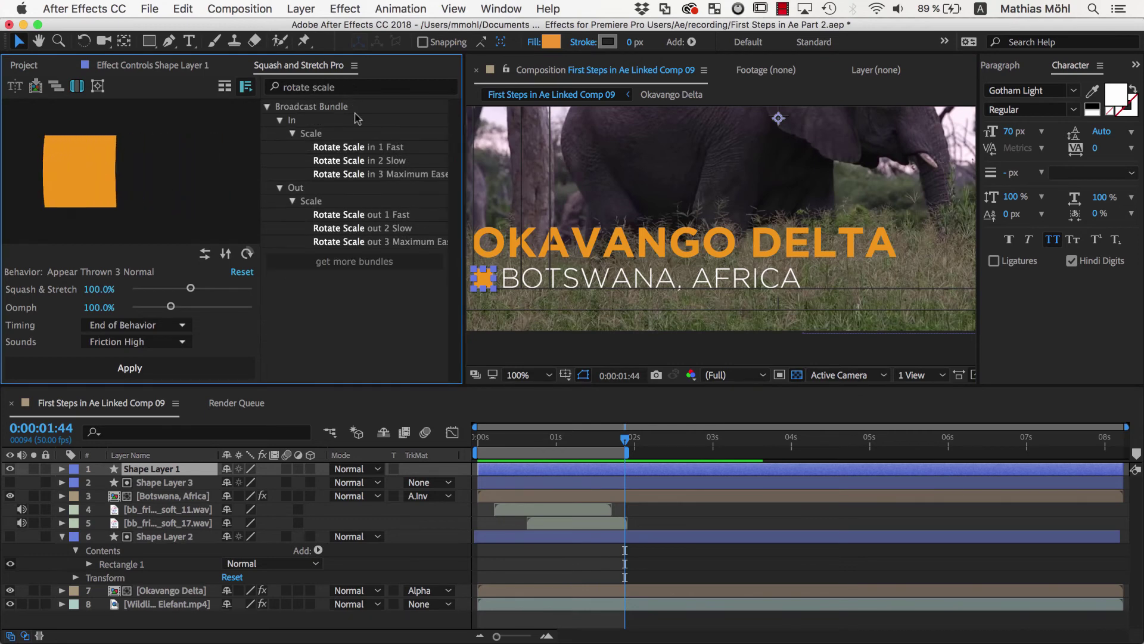
{"action": "left_click", "coordinate": [338, 148]}
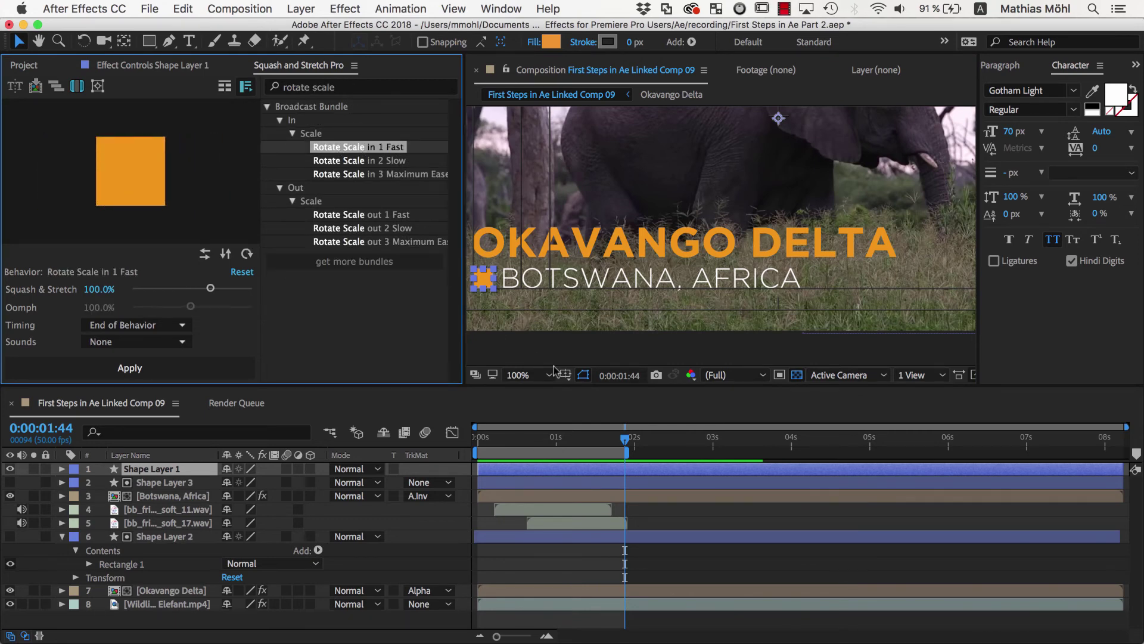
{"action": "left_click_drag", "start_coordinate": [627, 444], "coordinate": [601, 451]}
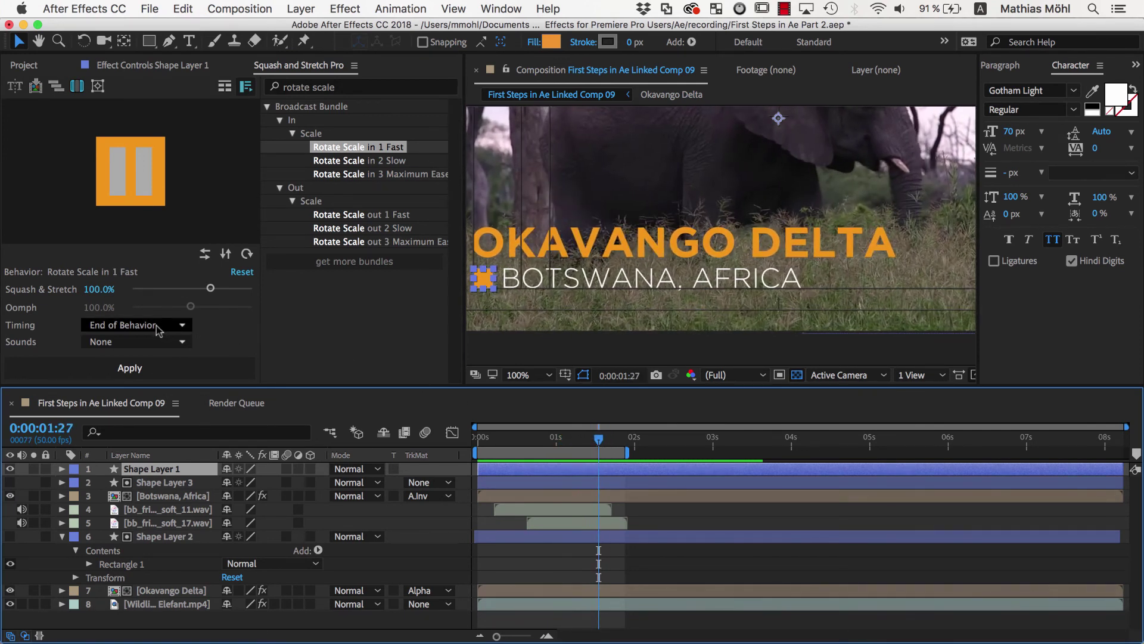
{"action": "left_click", "coordinate": [152, 369]}
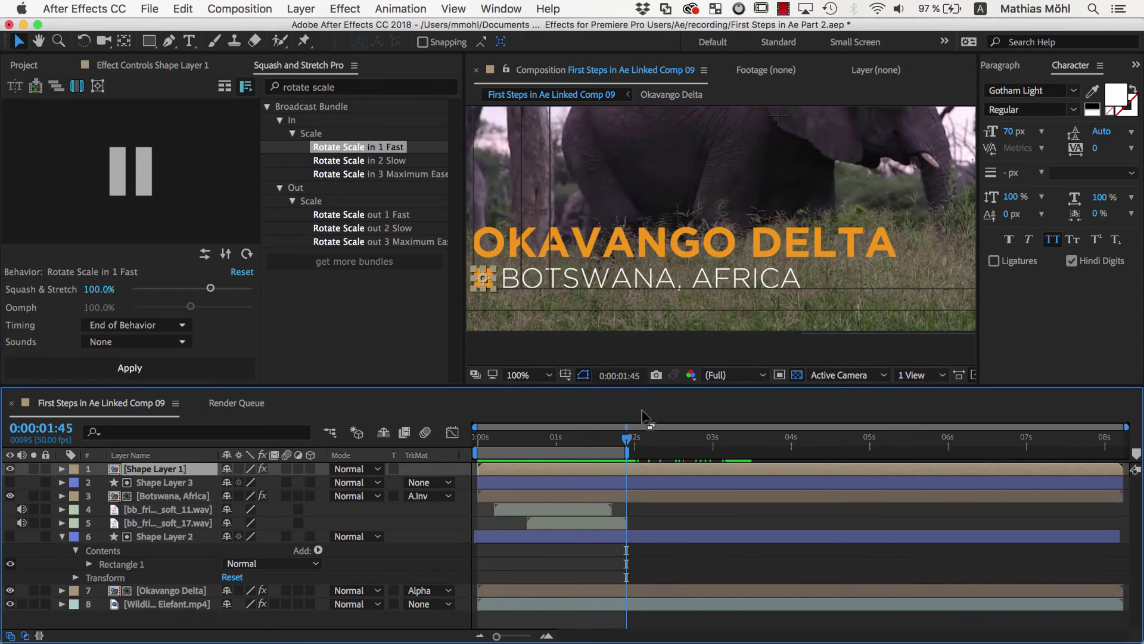
{"action": "left_click", "coordinate": [346, 87]}
- Clear the search and pick Disappear Thrown 3 Normal from the Matte Moves Disappear presets
{"action": "key", "text": "super+a"}
{"action": "key", "text": "BackSpace"}
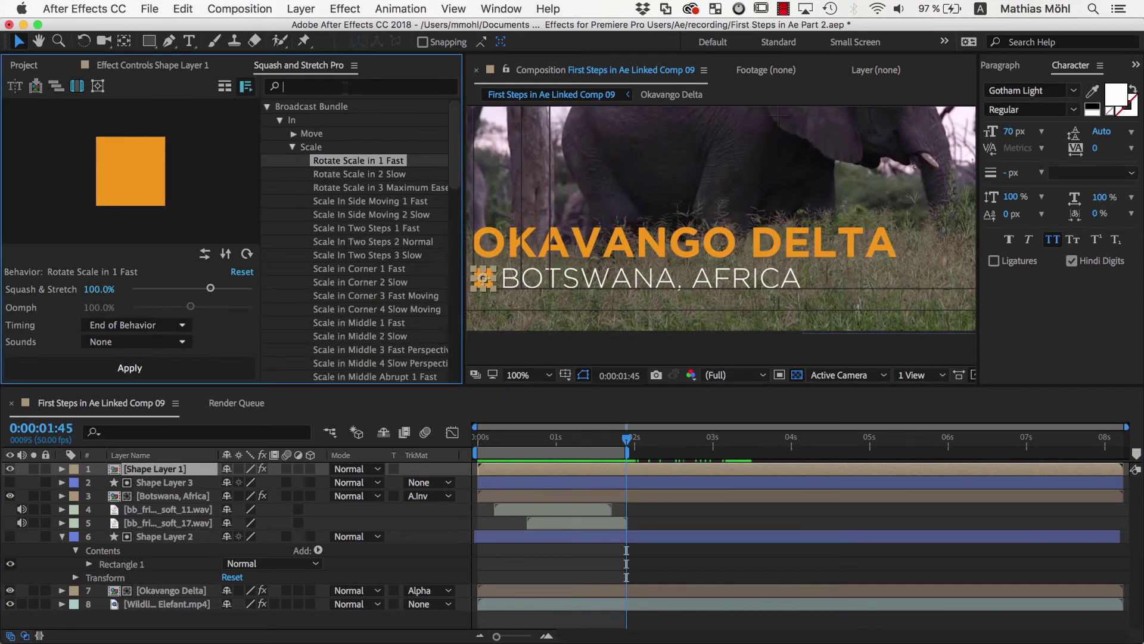
{"action": "left_click", "coordinate": [280, 120]}
{"action": "left_click", "coordinate": [281, 134]}
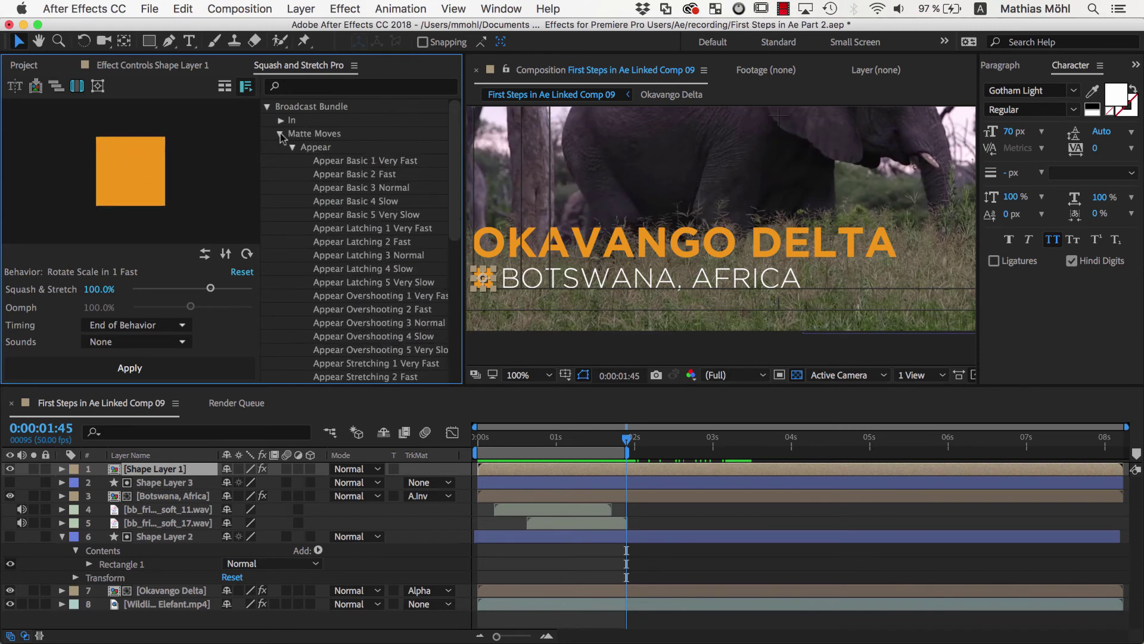
{"action": "left_click", "coordinate": [292, 147]}
{"action": "left_click", "coordinate": [293, 160]}
{"action": "scroll", "coordinate": [382, 300], "scroll_direction": "down", "scroll_amount": 8}
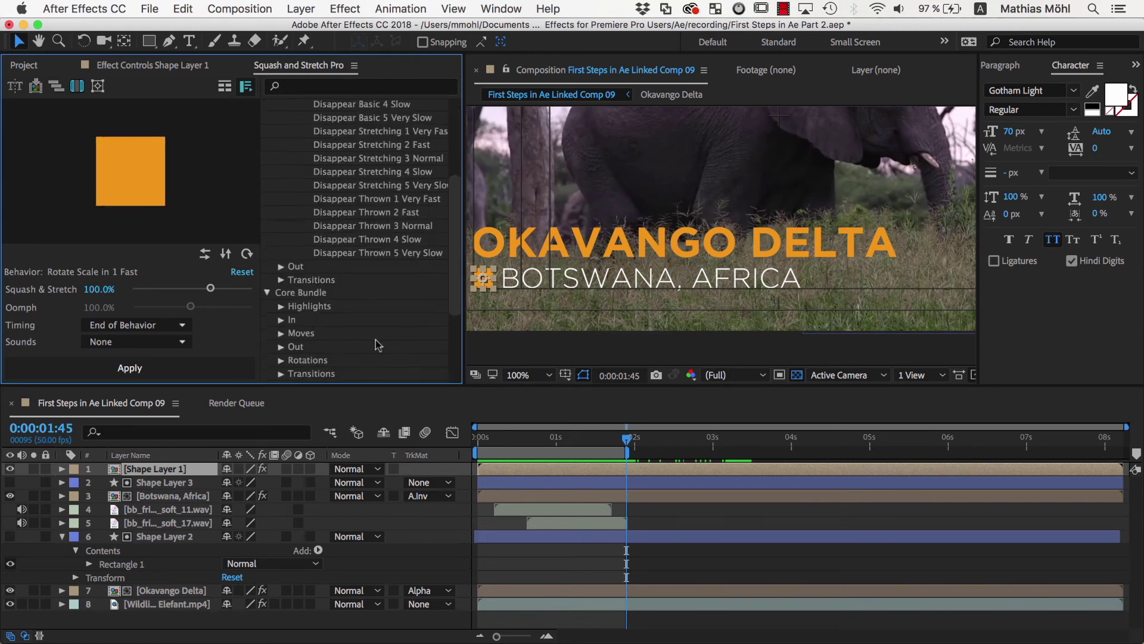
{"action": "left_click", "coordinate": [398, 192]}
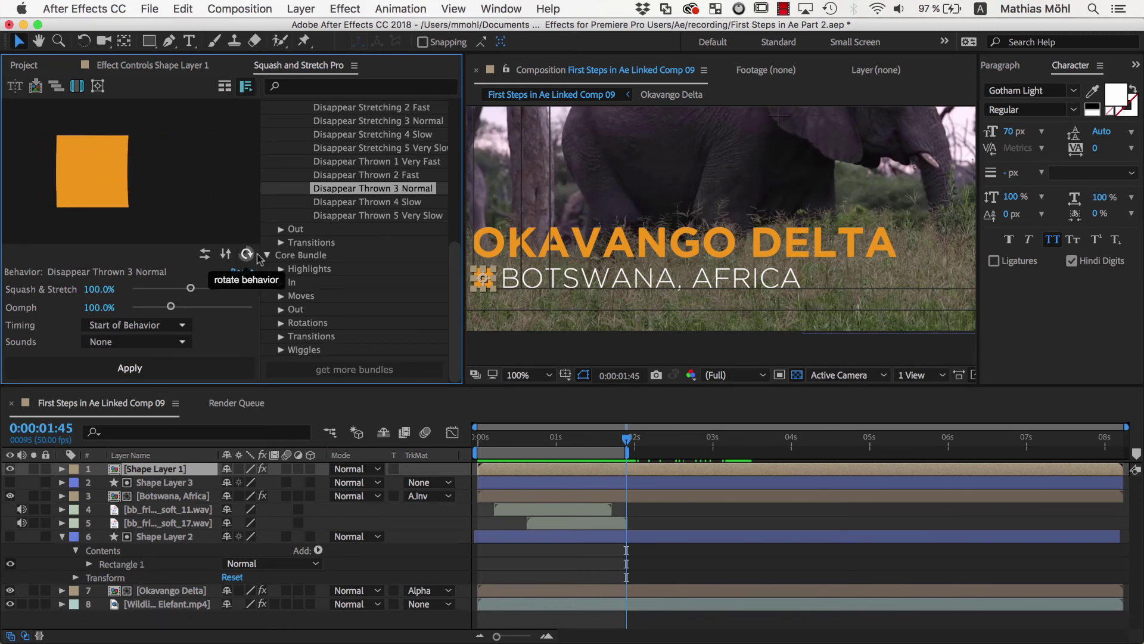
- At 0:00:03:39, apply the thrown exit to OKAVANGO DELTA, then select BOTSWANA, AFRICA
{"action": "left_click_drag", "start_coordinate": [637, 447], "coordinate": [785, 448]}
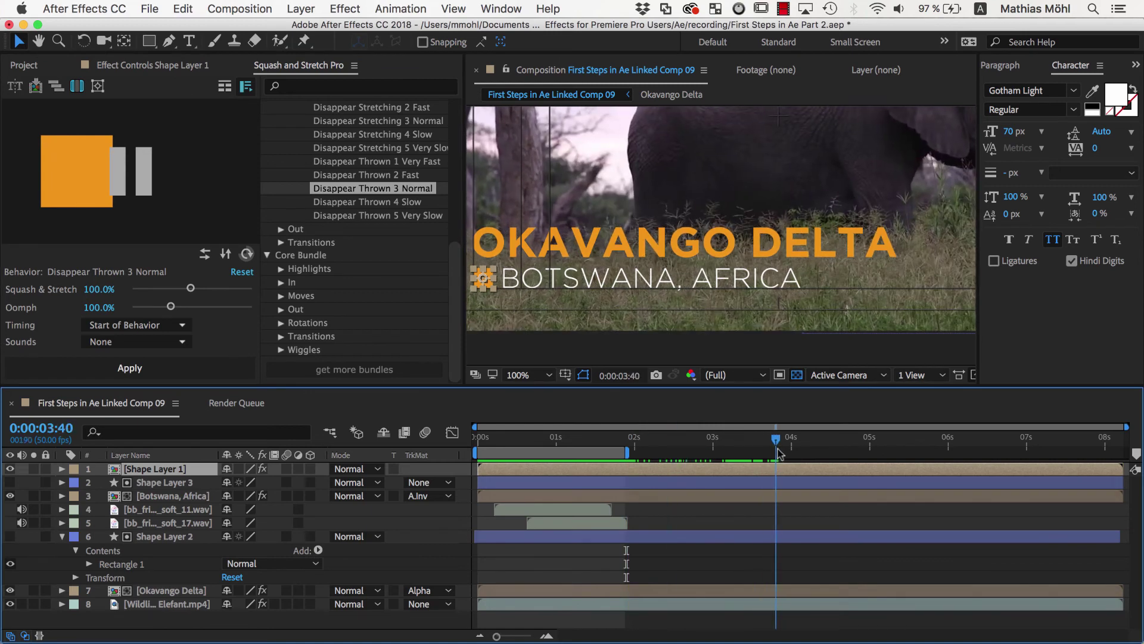
{"action": "left_click", "coordinate": [709, 251]}
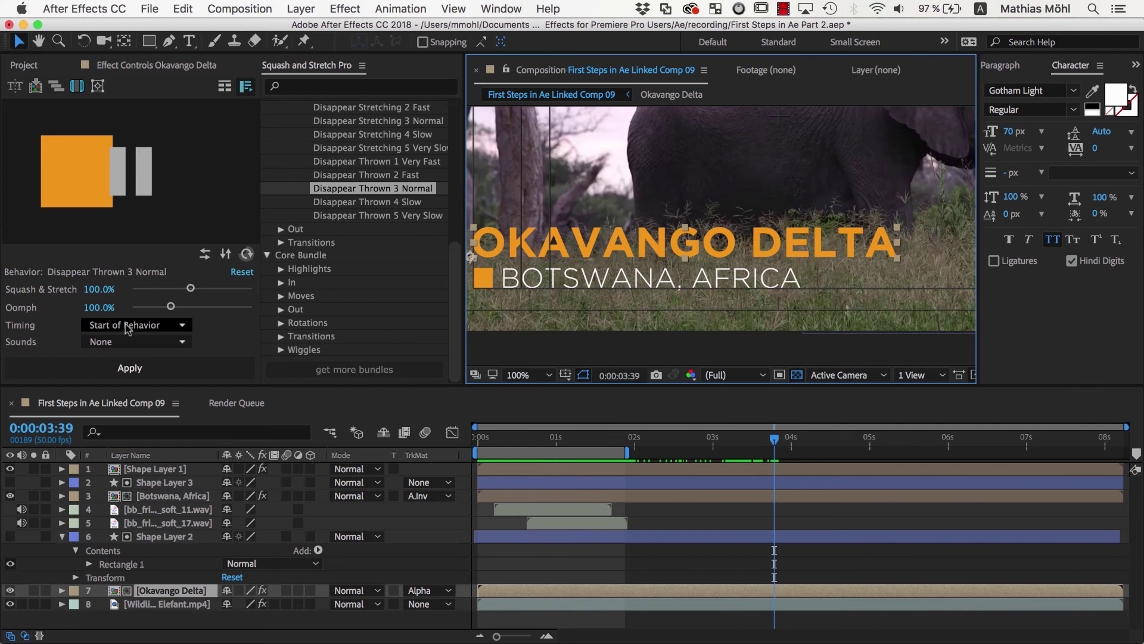
{"action": "left_click", "coordinate": [128, 367]}
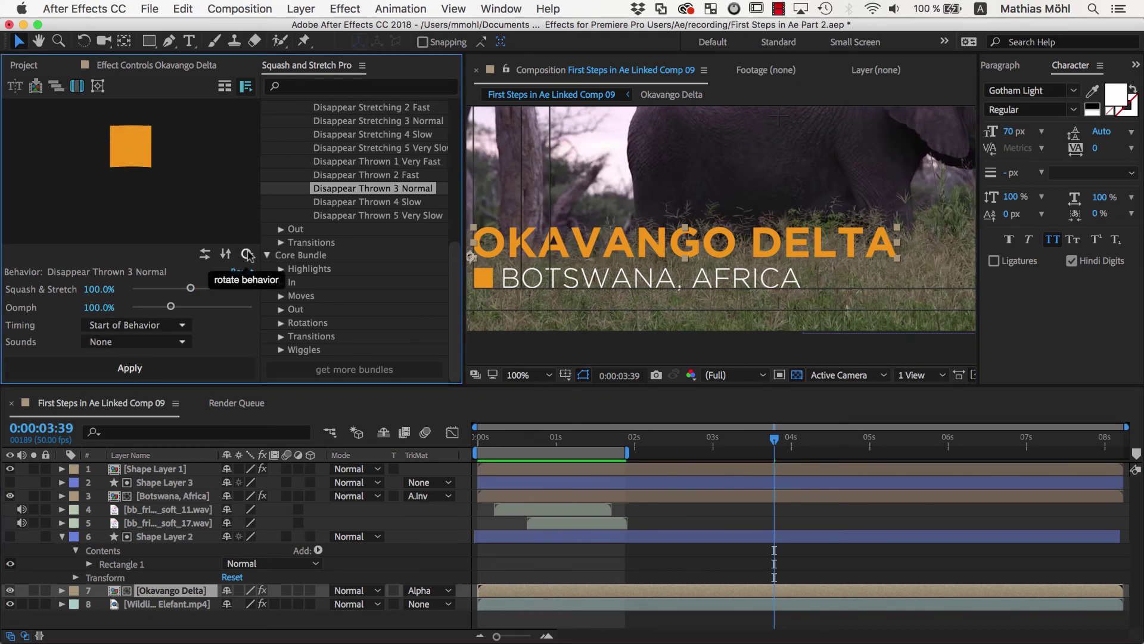
{"action": "left_click", "coordinate": [514, 277]}
- Apply the thrown exit to BOTSWANA, AFRICA with Friction High sounds
{"action": "left_click", "coordinate": [173, 342]}
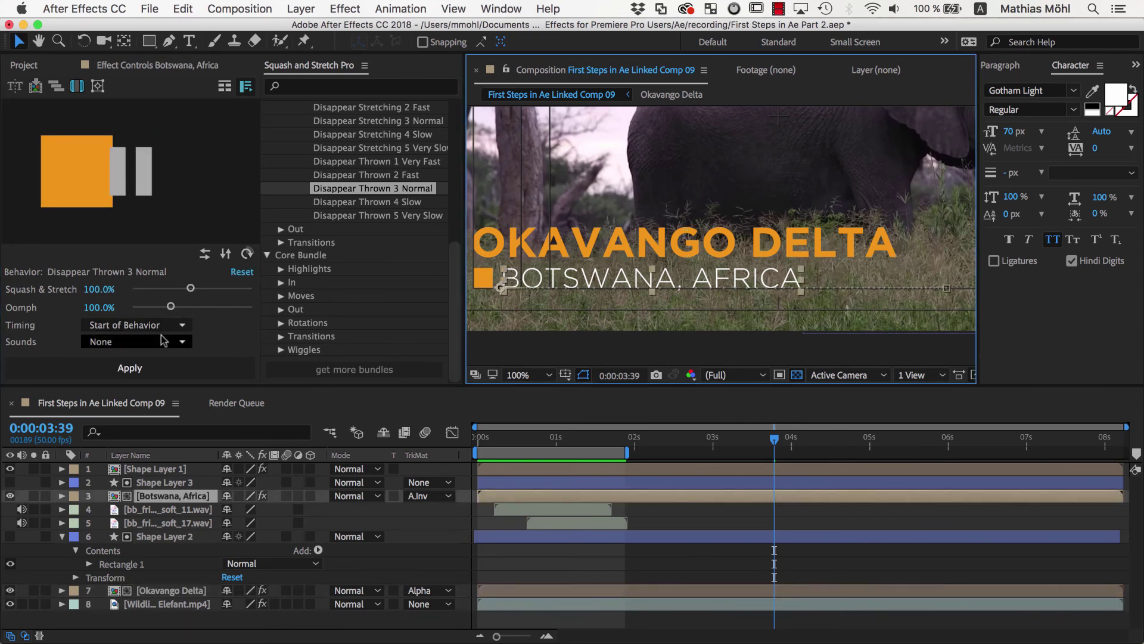
{"action": "left_click", "coordinate": [119, 312]}
{"action": "left_click", "coordinate": [130, 368]}
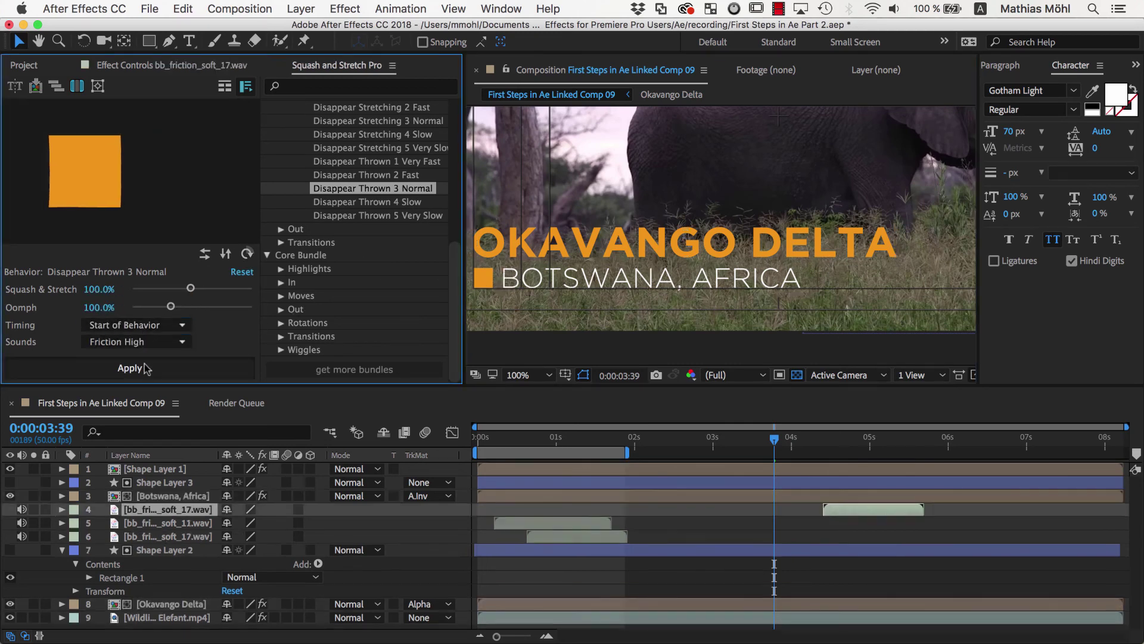
- Give the orange square the Rotate Scale out 1 Fast exit animation
{"action": "left_click", "coordinate": [280, 229]}
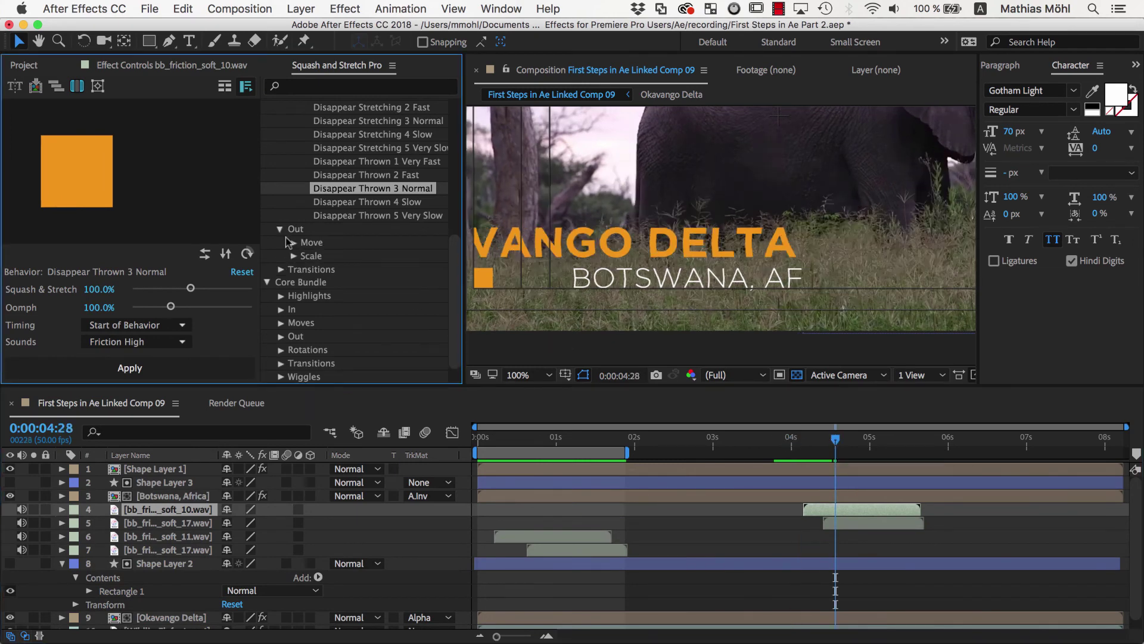
{"action": "left_click", "coordinate": [292, 256]}
{"action": "left_click", "coordinate": [340, 270]}
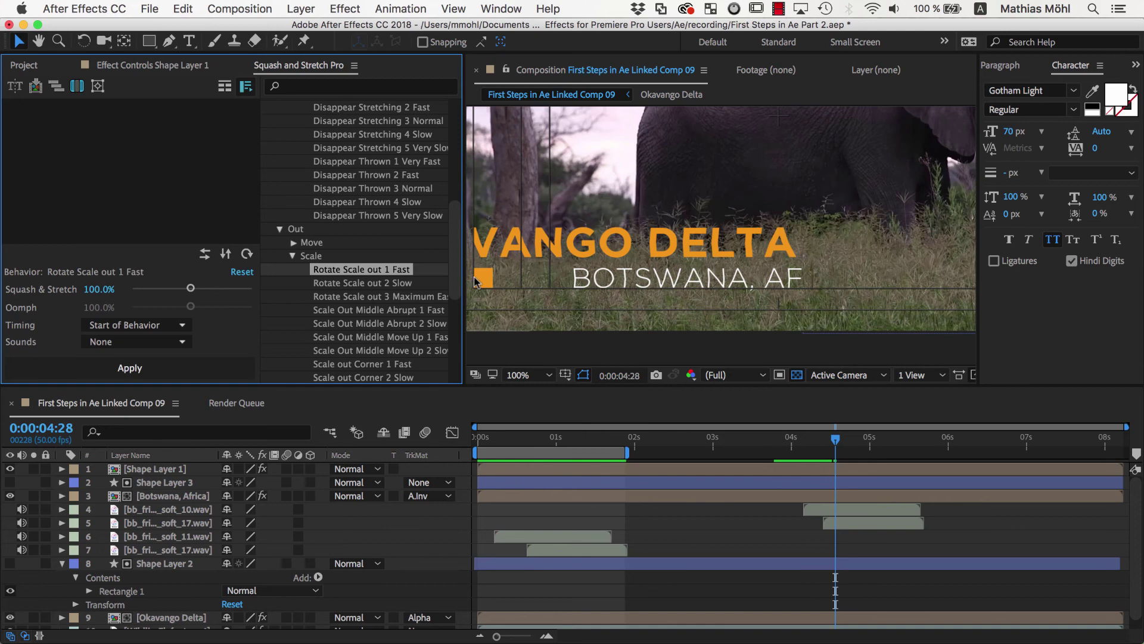
{"action": "left_click", "coordinate": [482, 280]}
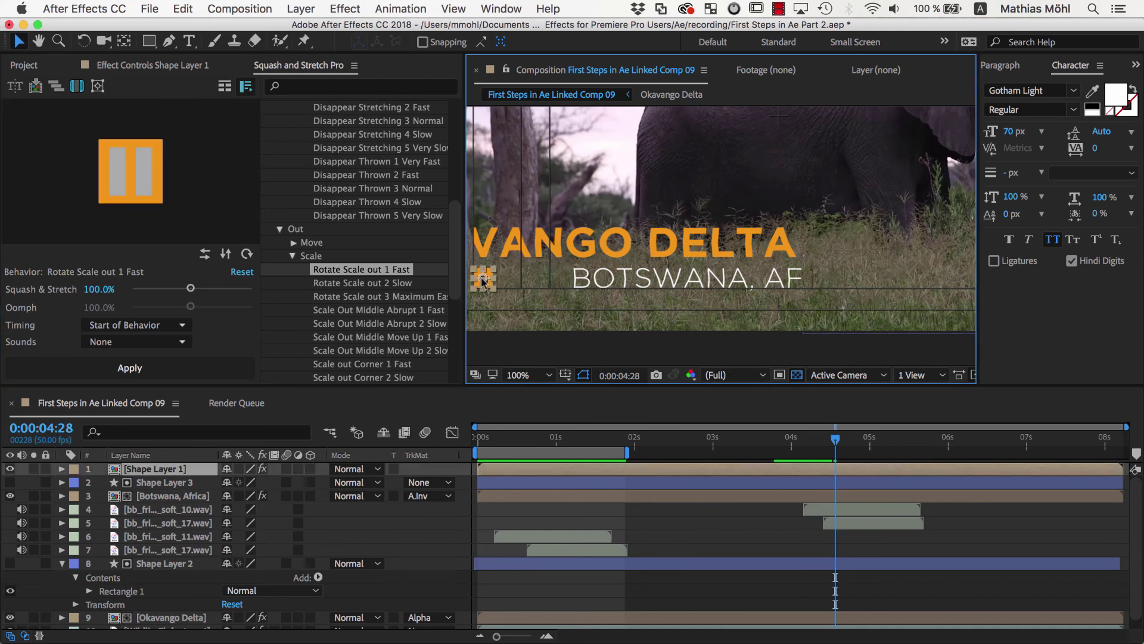
{"action": "left_click", "coordinate": [182, 367]}
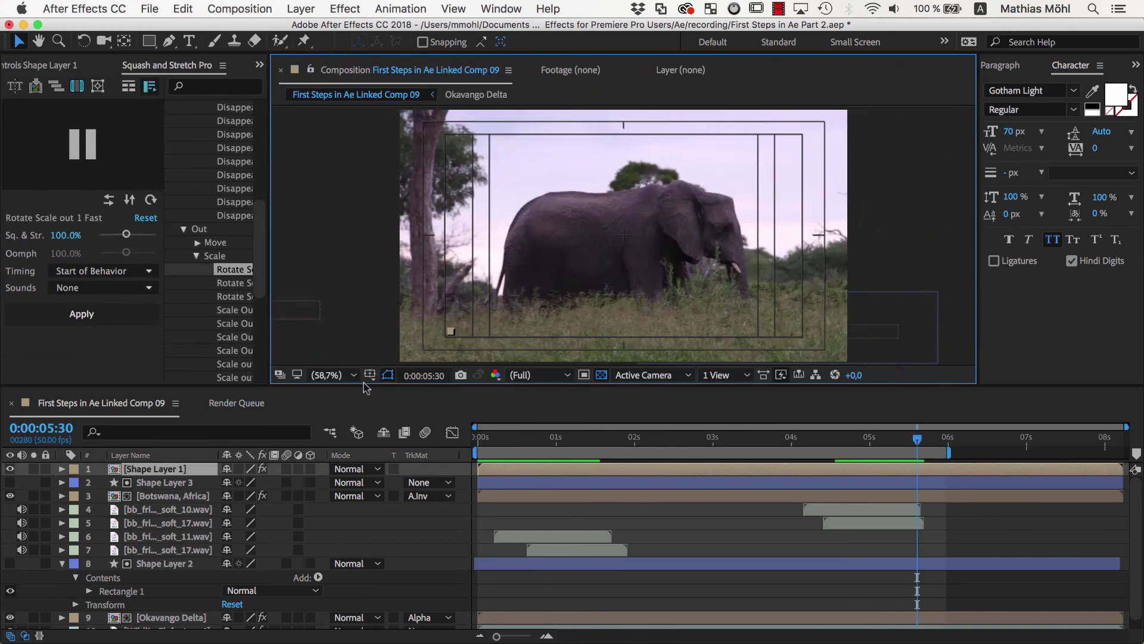
{"action": "left_click_drag", "start_coordinate": [366, 387], "coordinate": [367, 512]}
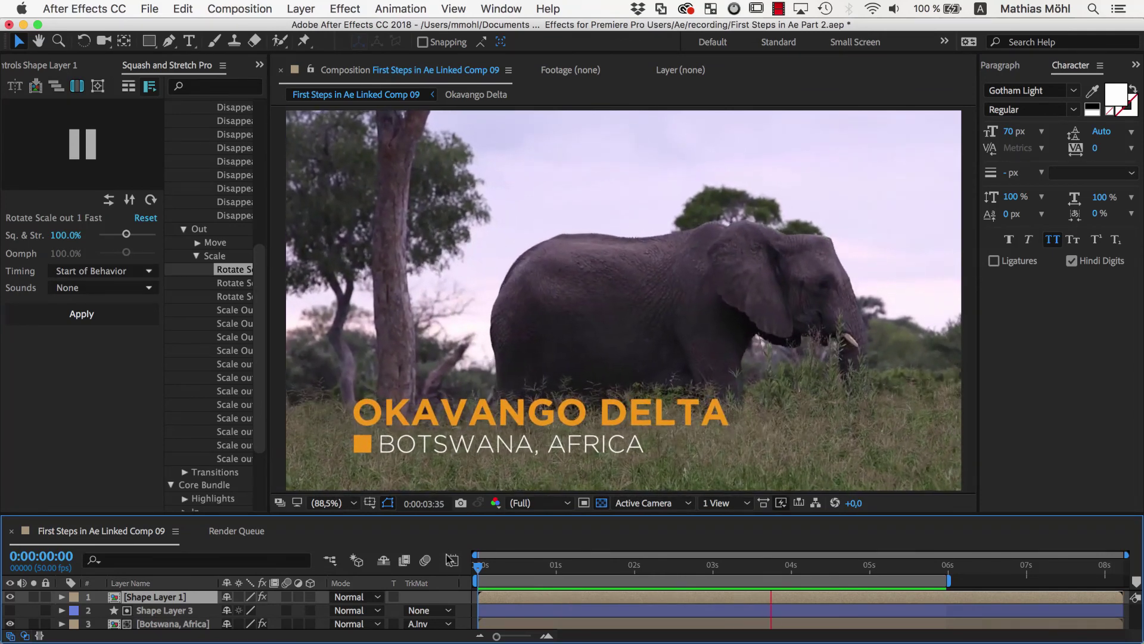
- Save the After Effects project and return to Premiere Pro's Wildlife - Elefant sequence
{"action": "left_click", "coordinate": [149, 8]}
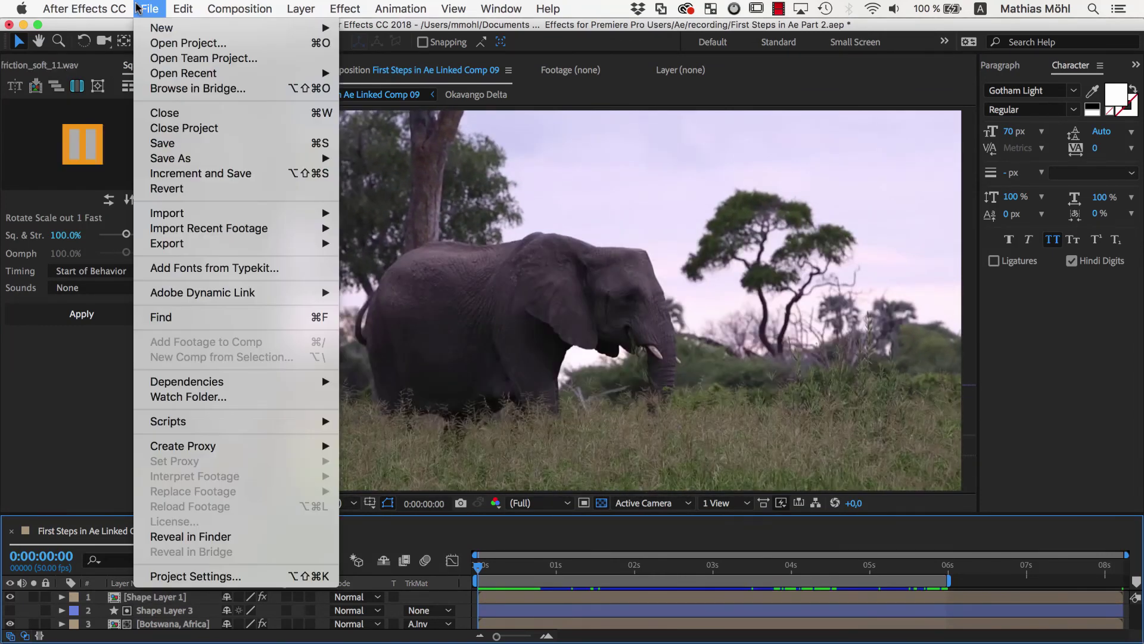
{"action": "left_click", "coordinate": [159, 144]}
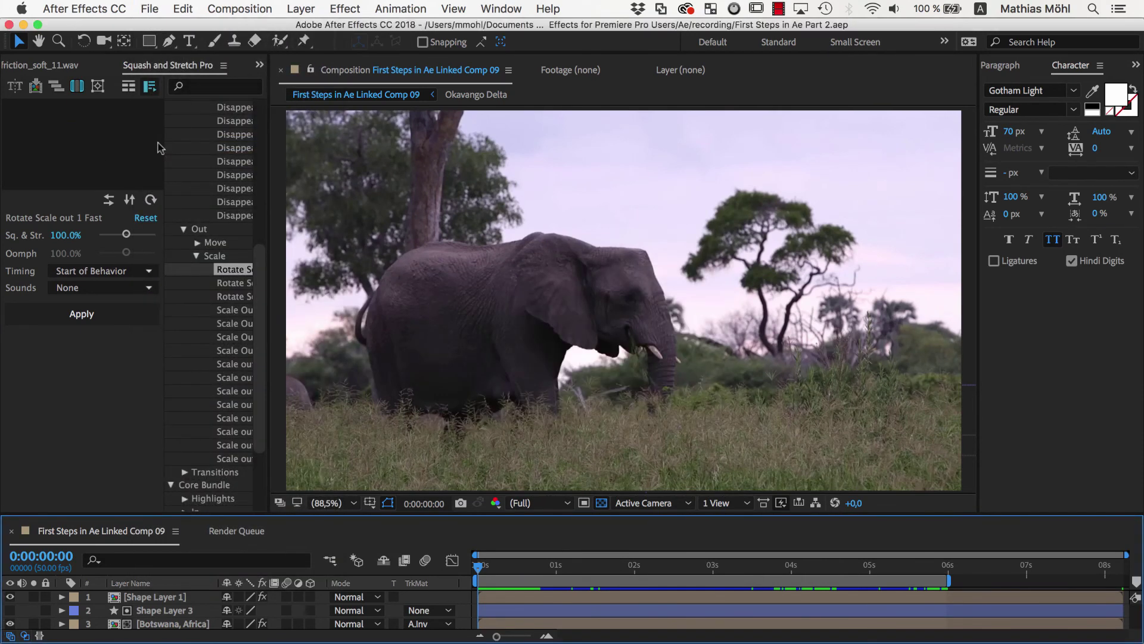
{"action": "key", "text": "super+Tab"}
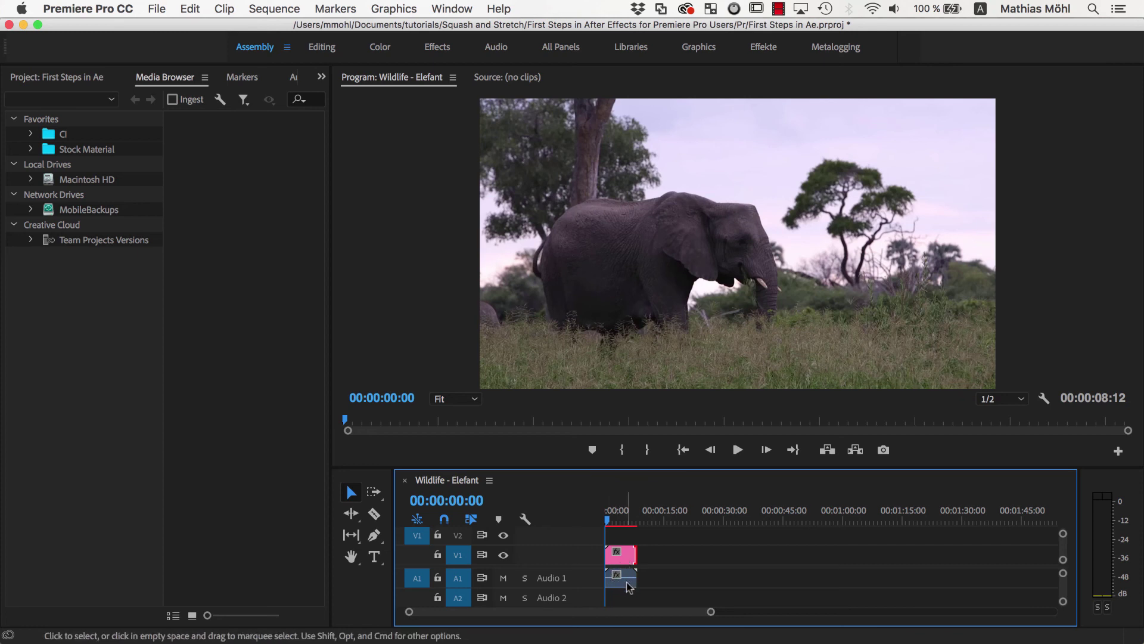
- Reveal the linked comp in the Project panel and place it on V1 after the first clip
{"action": "right_click", "coordinate": [631, 553]}
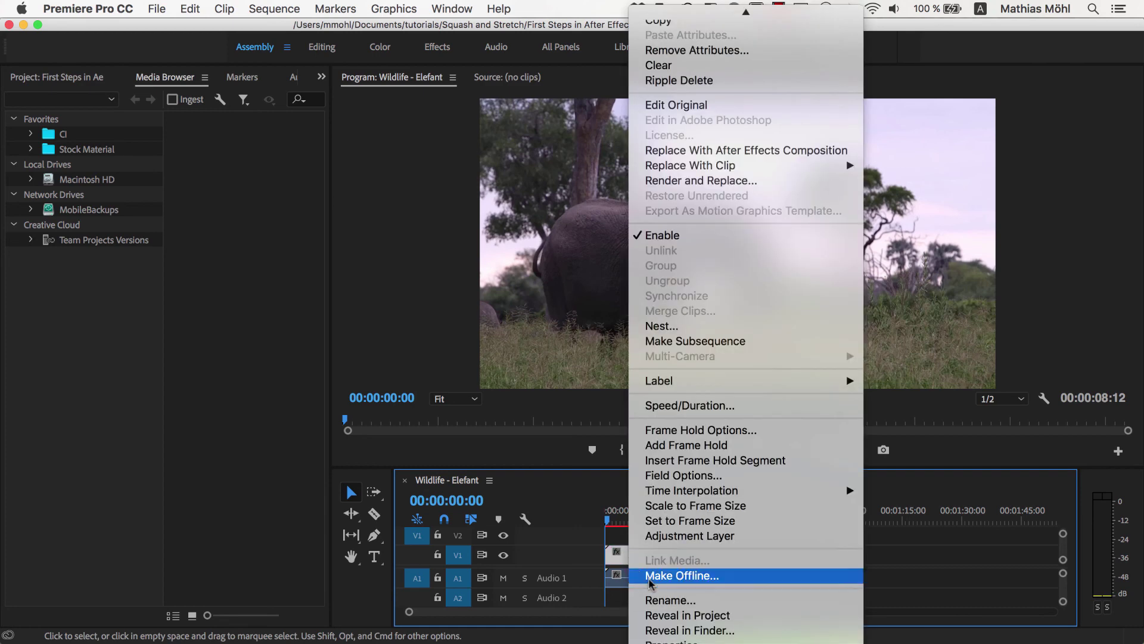
{"action": "left_click", "coordinate": [682, 615]}
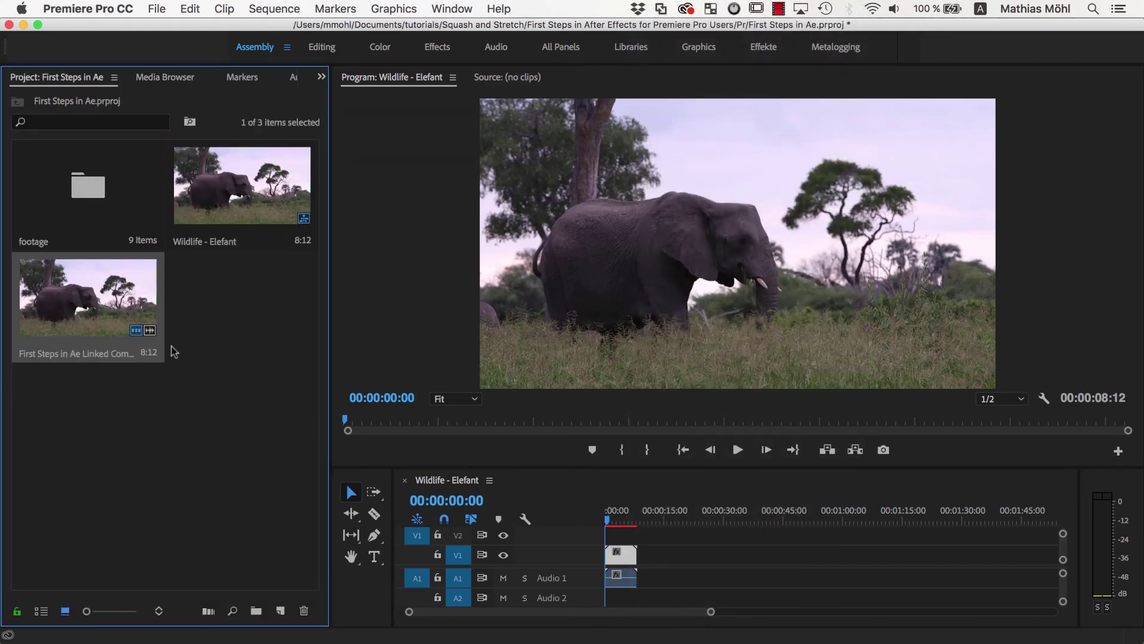
{"action": "left_click_drag", "start_coordinate": [134, 316], "coordinate": [663, 560]}
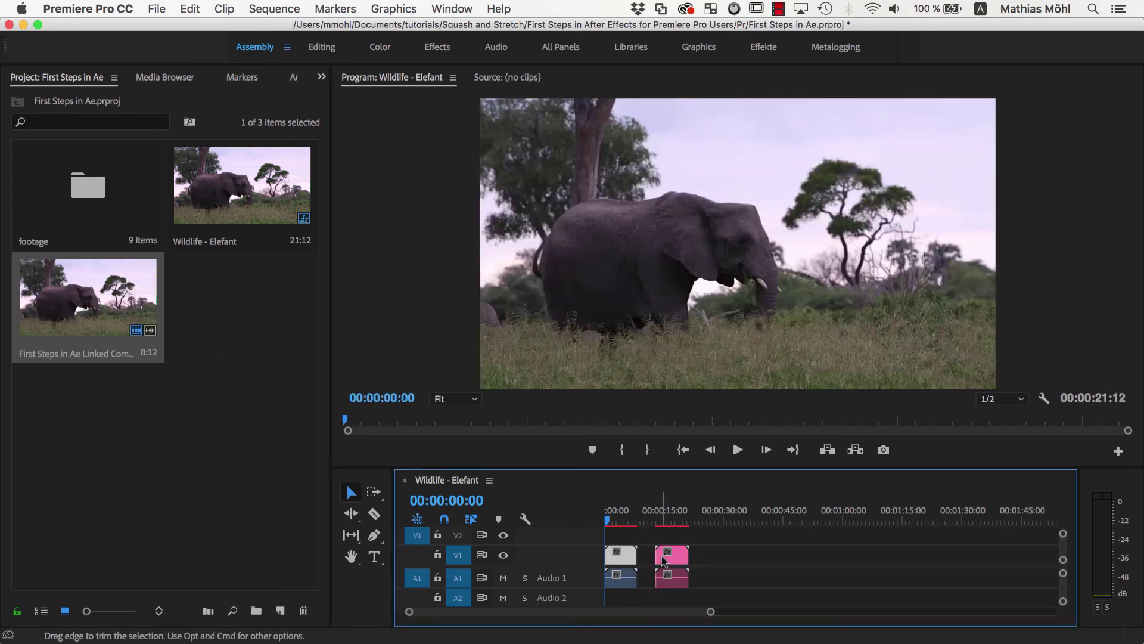